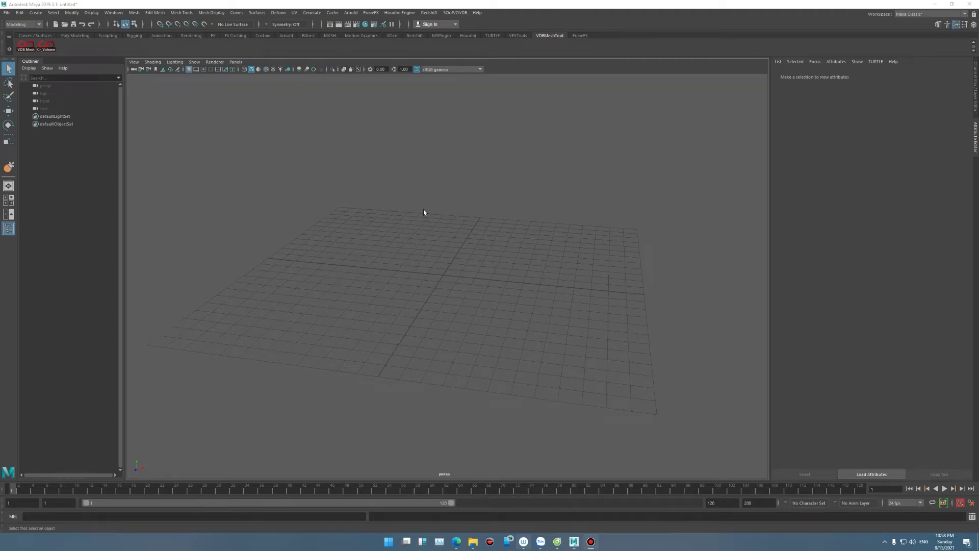
- Add a polygon sphere to the empty scene and scale it up
middle_click_drag(423, 213, 428, 225, "alt")
left_click_drag(406, 215, 405, 218, "alt")
left_click(77, 36)
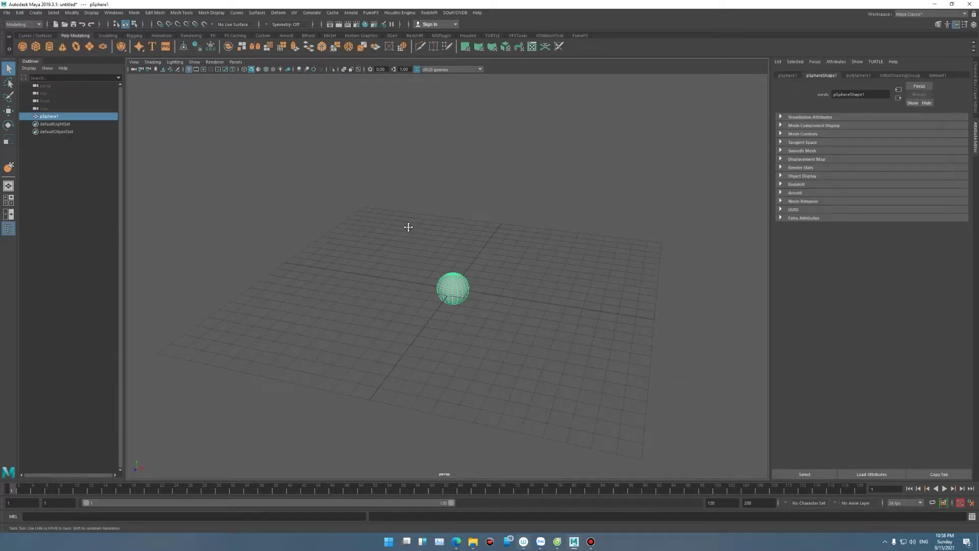
left_click_drag(407, 226, 387, 188, "alt")
key("r")
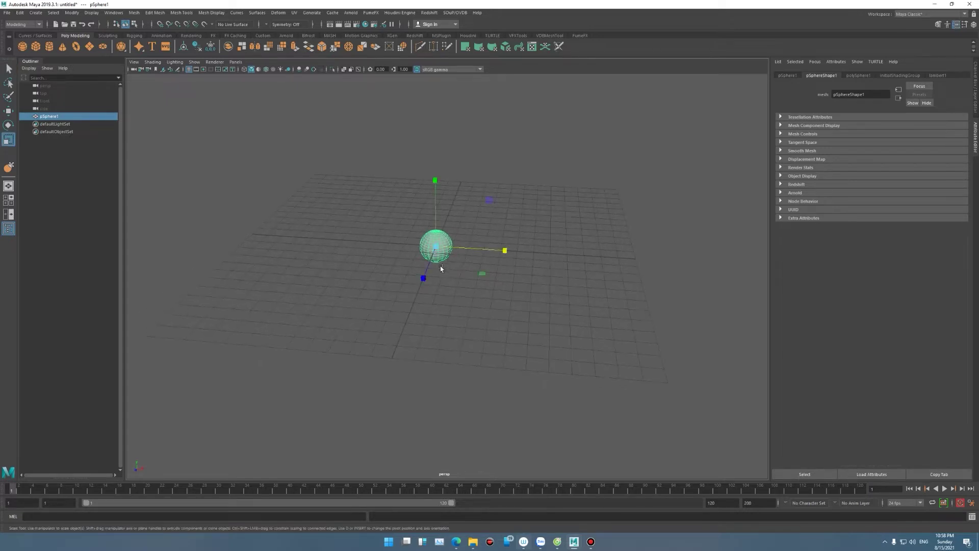
scroll(444, 269, "up", 5)
- Pull the sphere into a lumpy, tall pointed mound with the Sculpting Grab brush
left_click(107, 35)
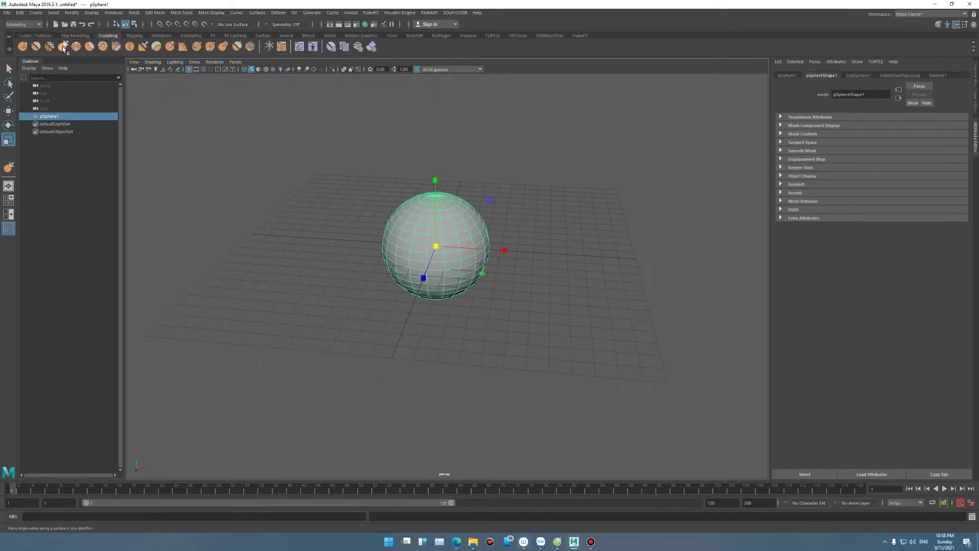
left_click(63, 47)
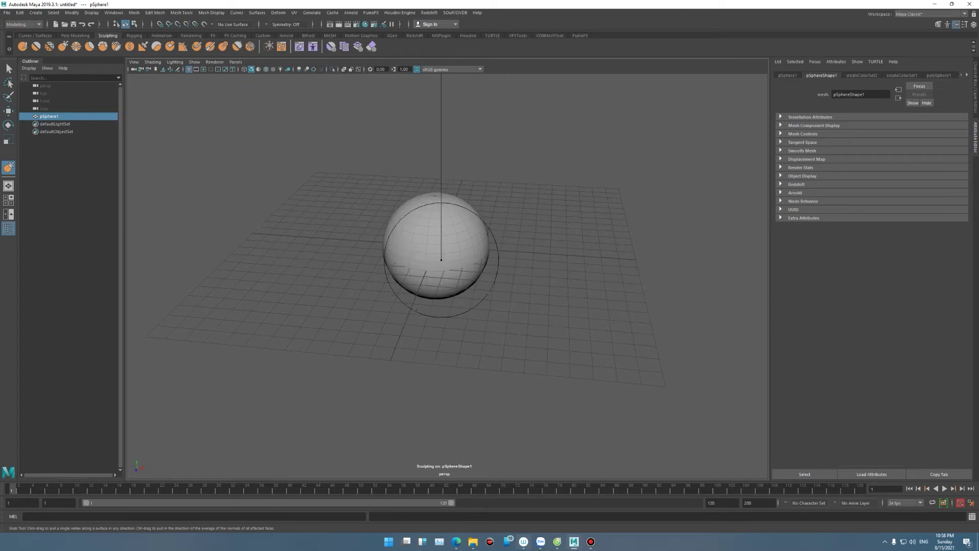
left_click_drag(477, 169, 500, 194)
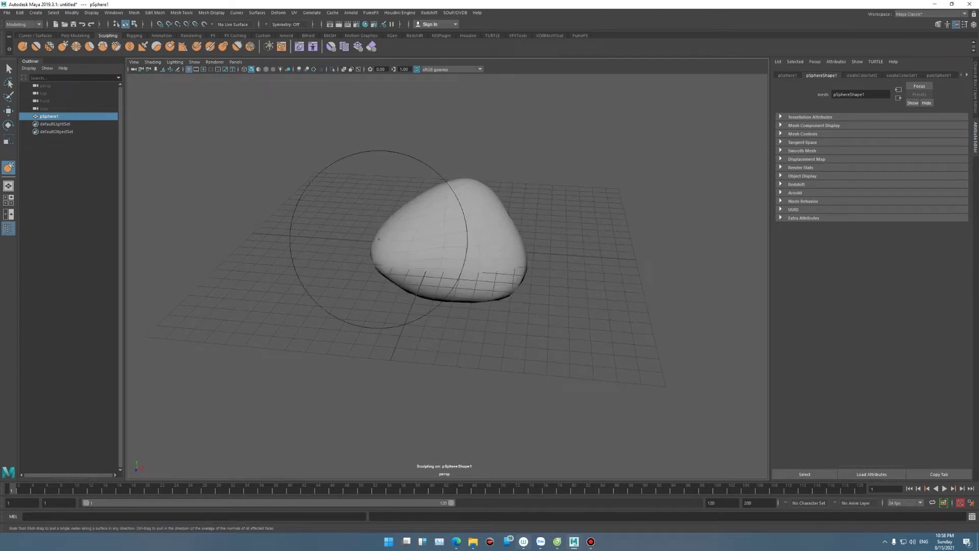
mouse_move(405, 208)
left_mouse_down()
mouse_move(459, 225)
mouse_move(433, 191)
left_mouse_up()
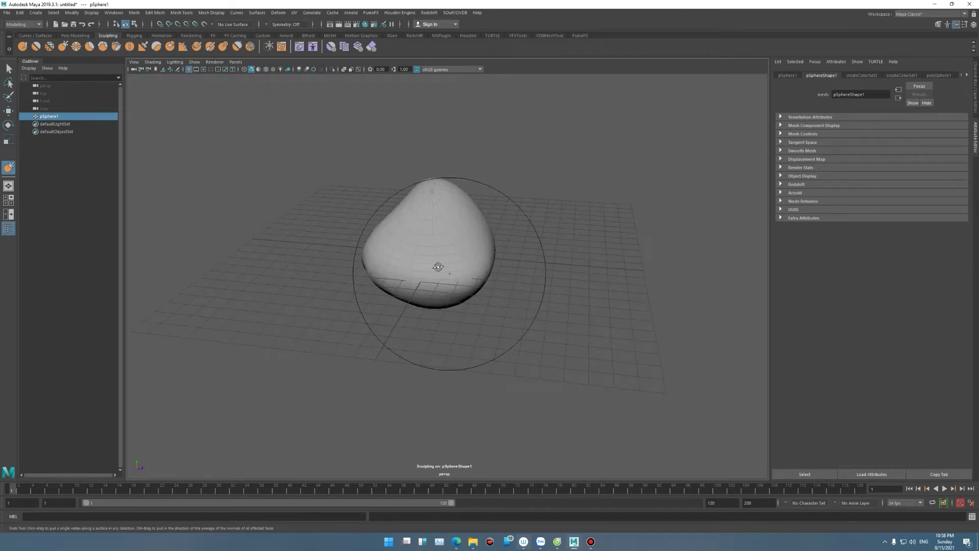
left_click_drag(438, 267, 459, 245, "alt")
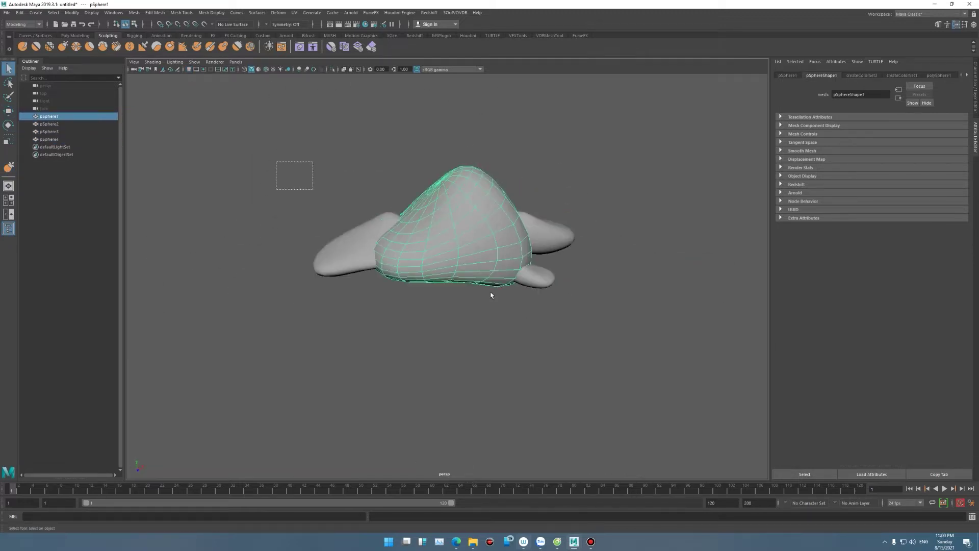
left_click_drag(491, 295, 306, 168)
left_click_drag(306, 168, 555, 285, "alt")
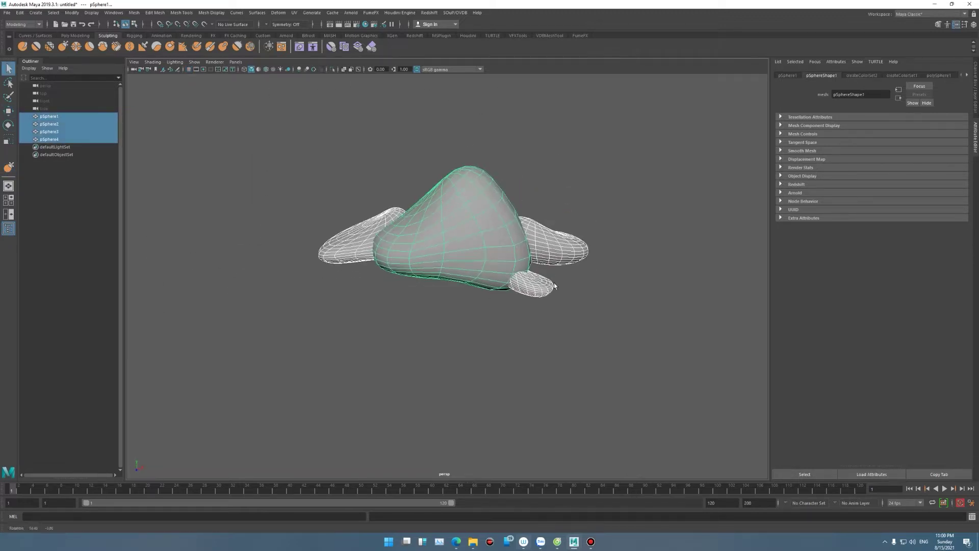
left_click_drag(225, 91, 461, 214, "alt")
left_click(461, 213)
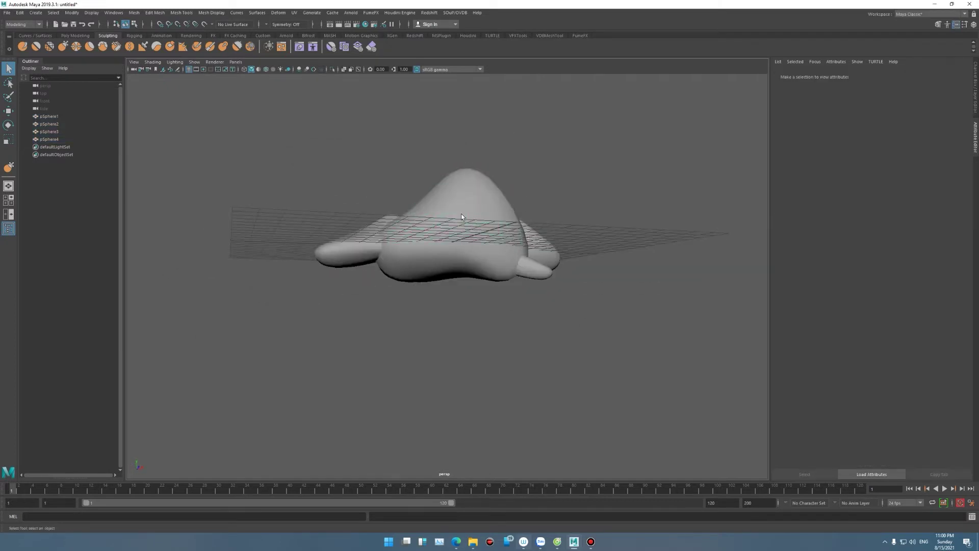
left_click(189, 70)
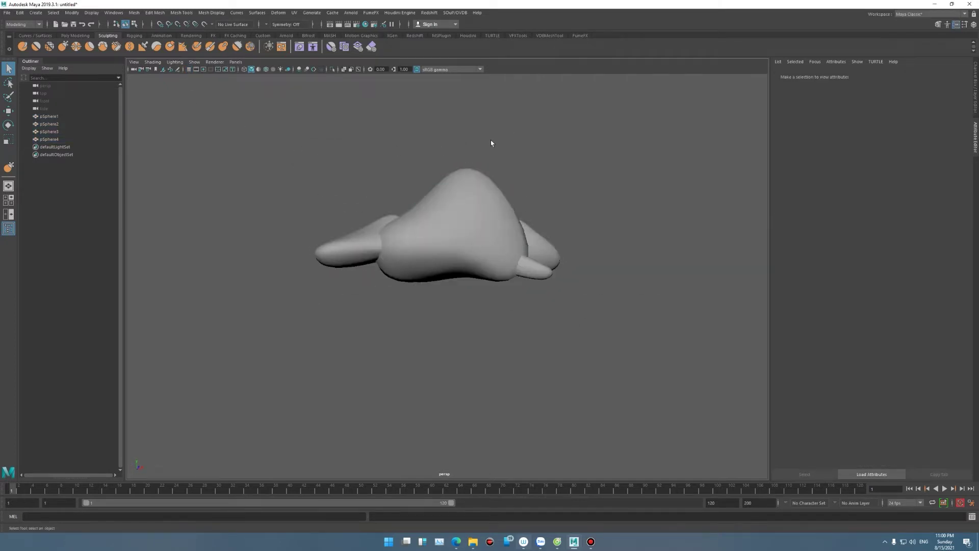
mouse_move(491, 143)
left_mouse_down("alt")
mouse_move(319, 163)
mouse_move(426, 155)
mouse_move(350, 154)
left_mouse_up("alt")
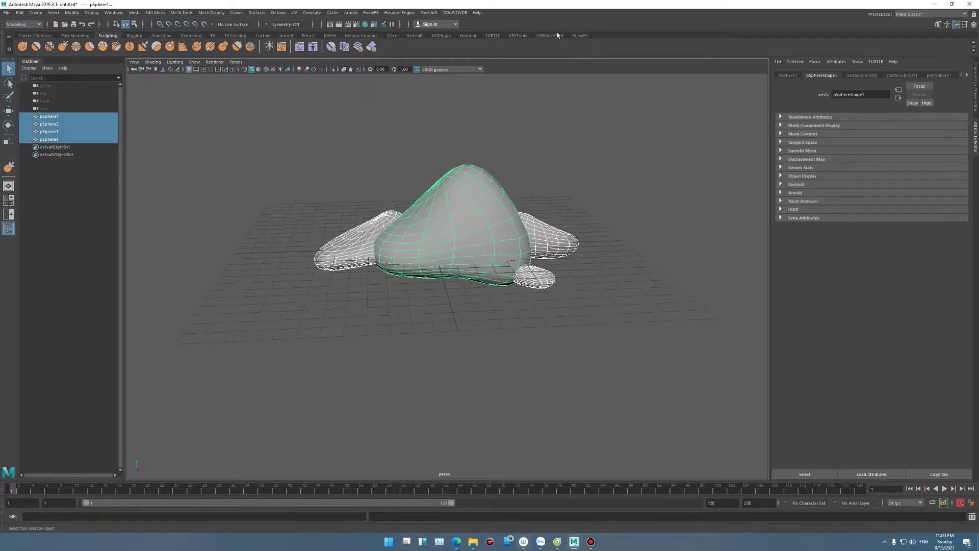
- Open the Fast_VDBMesh tool window from the VDBMeshTool shelf and move it aside
left_click(555, 36)
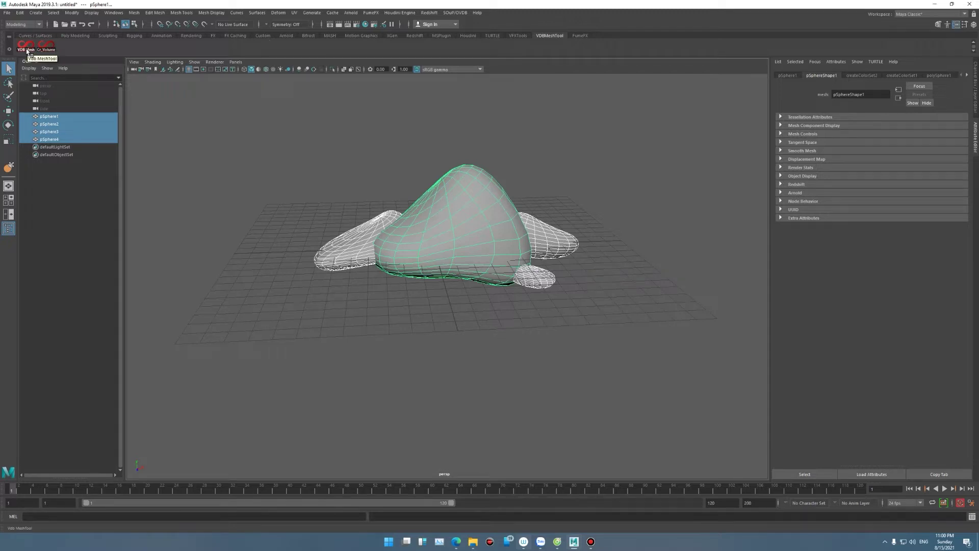
left_click(26, 50)
left_click(25, 48)
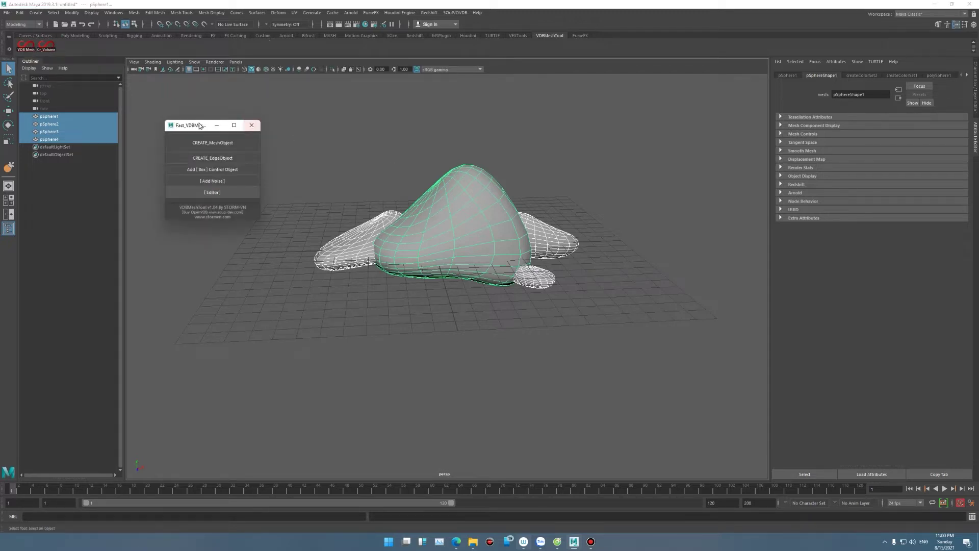
left_click_drag(199, 126, 660, 152)
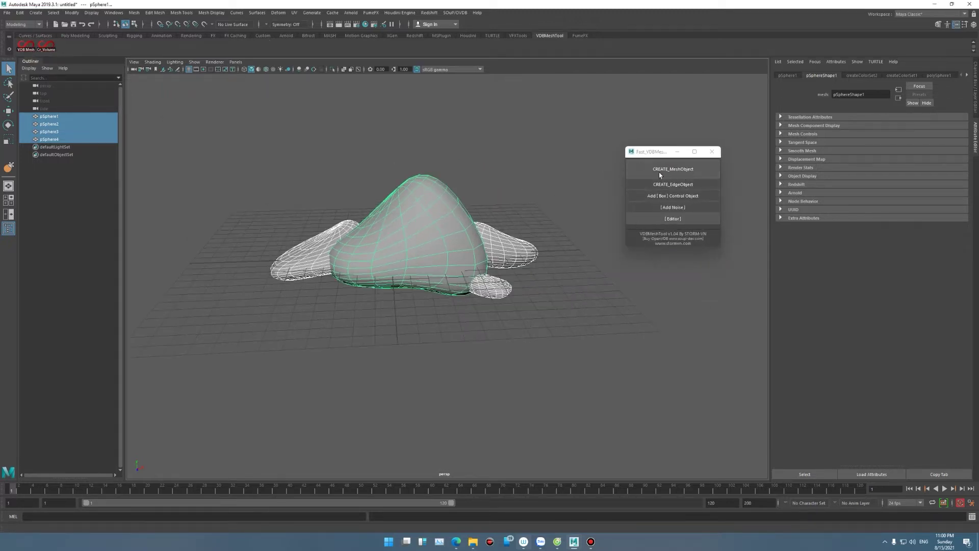
left_click_drag(525, 192, 499, 194, "alt")
mouse_move(508, 238)
left_mouse_down("alt")
mouse_move(467, 236)
mouse_move(546, 245)
left_mouse_up("alt")
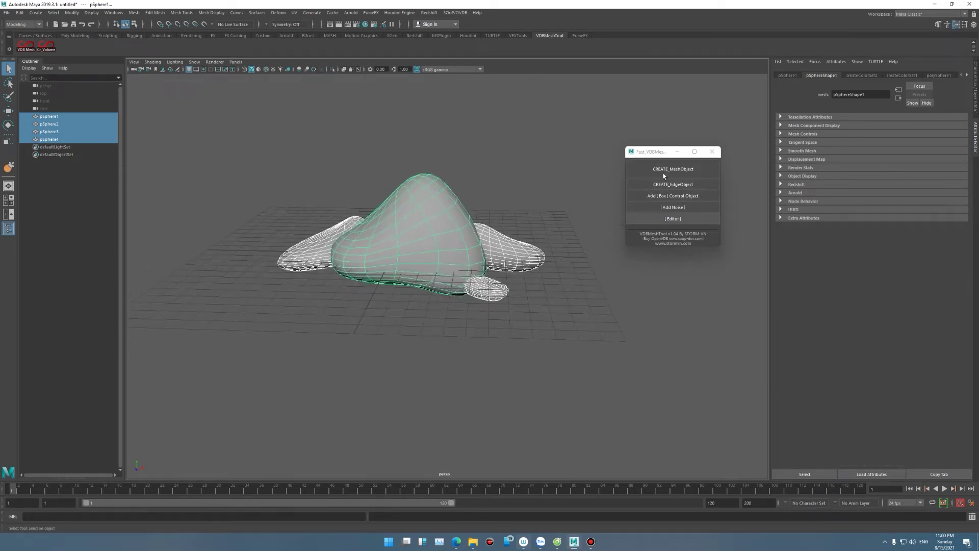
- Fuse the blobs with CREATE_MeshObject and bring up the Edit_VDBMesh settings
left_click(678, 169)
mouse_move(501, 197)
left_mouse_down("alt")
mouse_move(437, 193)
mouse_move(480, 228)
left_mouse_up("alt")
left_click(673, 219)
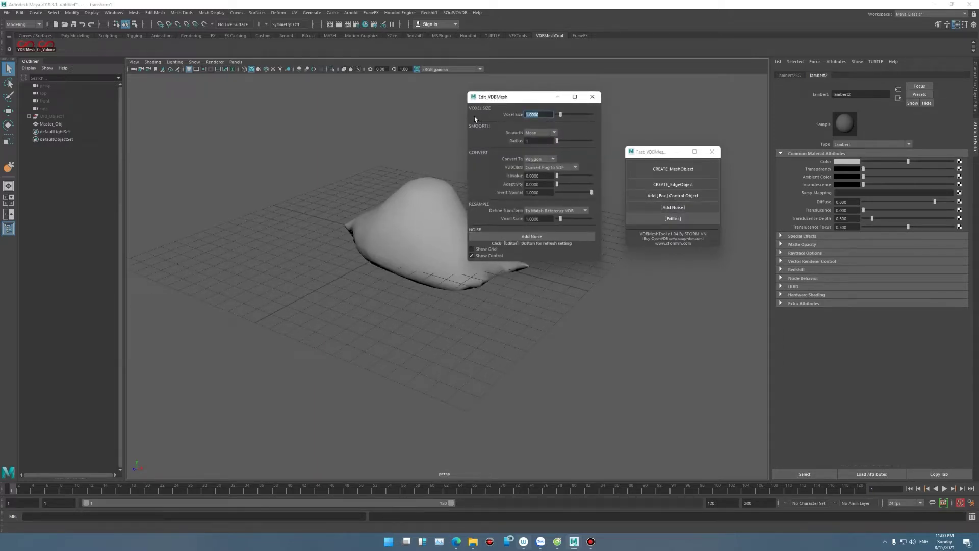
- Rebuild the mesh at voxel size 0.2, hide the grid and show wireframe on shaded
key("Return")
mouse_move(361, 190)
left_mouse_down("alt")
mouse_move(389, 175)
mouse_move(366, 207)
mouse_move(332, 227)
left_mouse_up("alt")
left_click(189, 70)
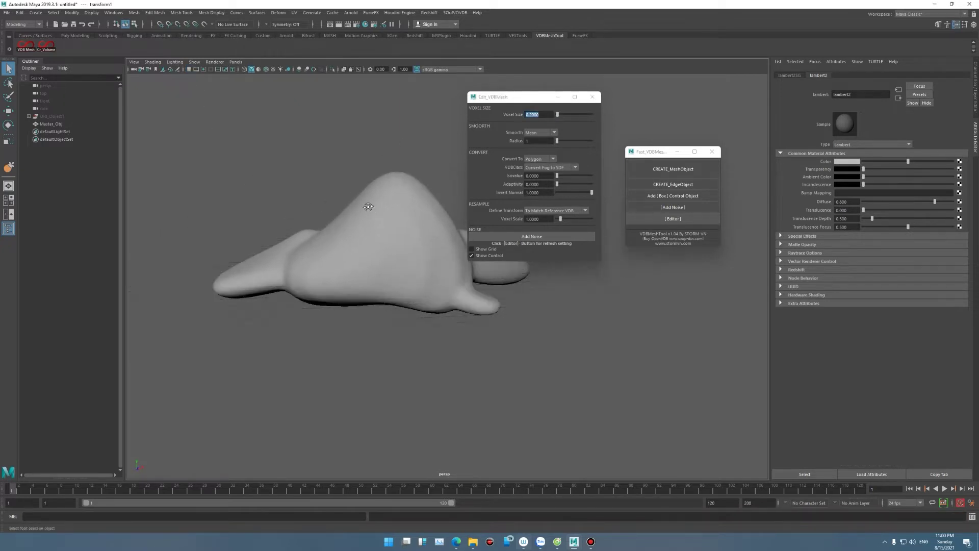
mouse_move(376, 201)
left_mouse_down("alt")
mouse_move(319, 212)
mouse_move(279, 96)
left_mouse_up("alt")
left_click(266, 69)
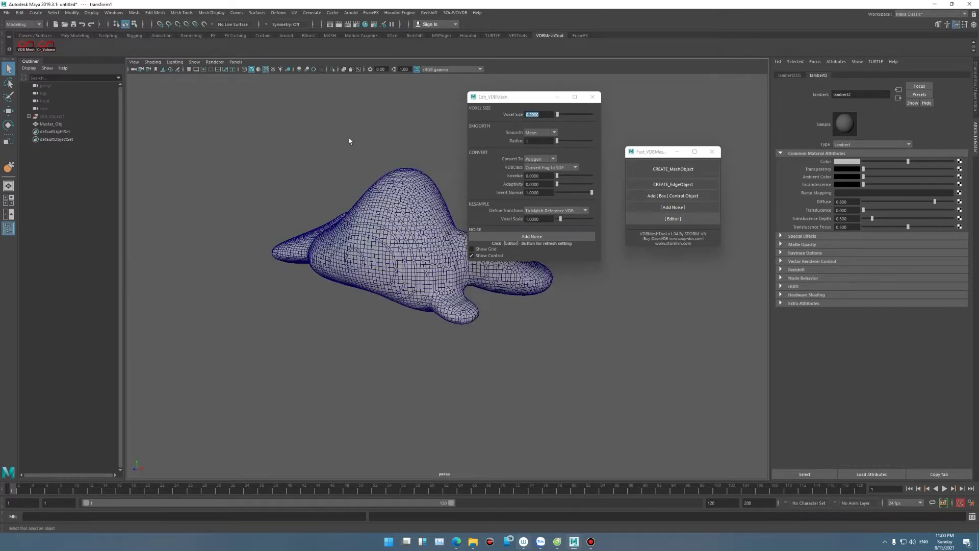
mouse_move(350, 146)
left_mouse_down("alt")
mouse_move(323, 193)
mouse_move(371, 197)
mouse_move(507, 164)
left_mouse_up("alt")
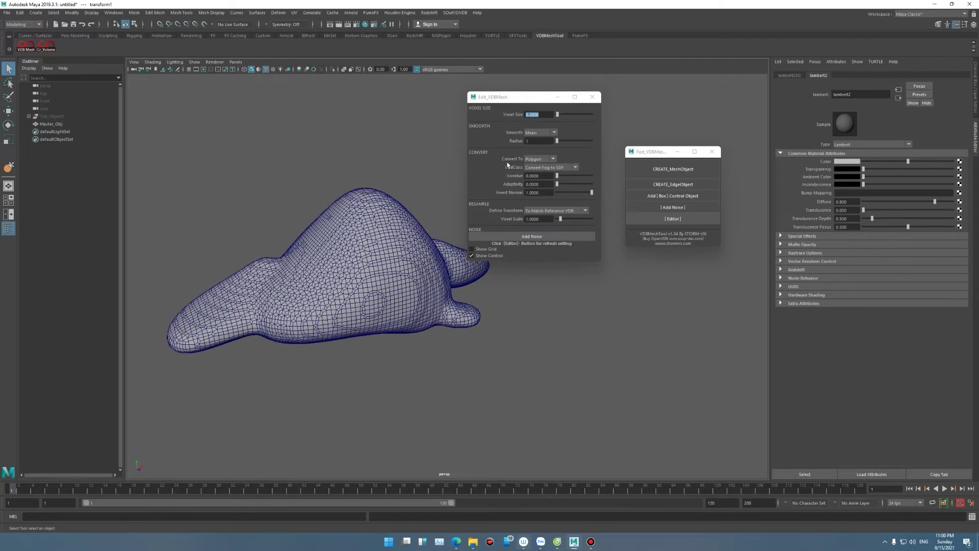
- Switch smoothing from Mean to Gauss and raise the smoothing radius to 1
left_click(541, 132)
left_click(531, 149)
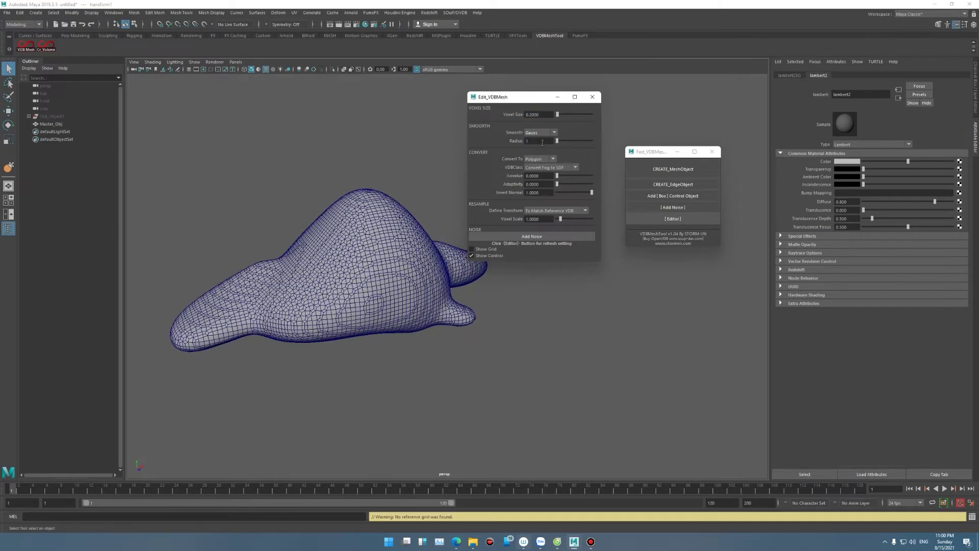
left_click_drag(331, 249, 384, 249, "alt")
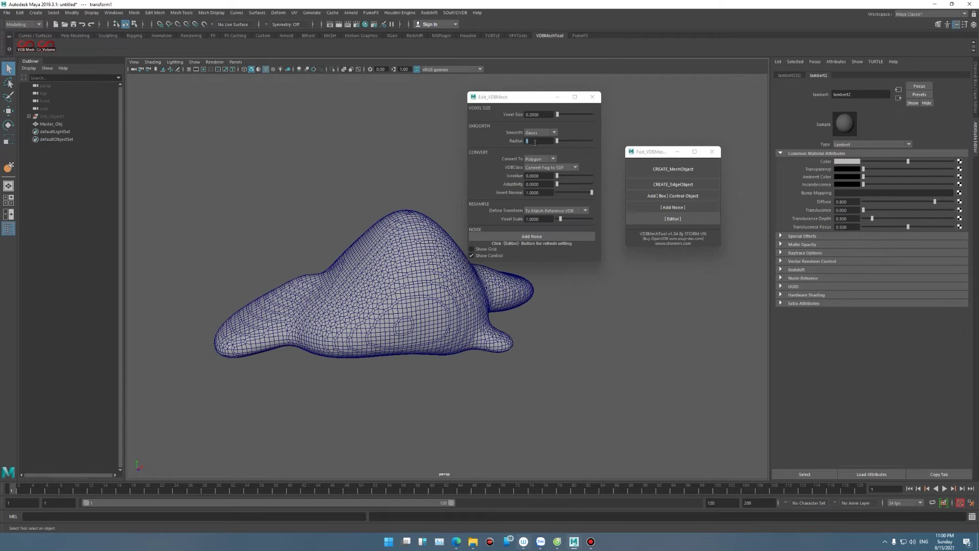
key("1")
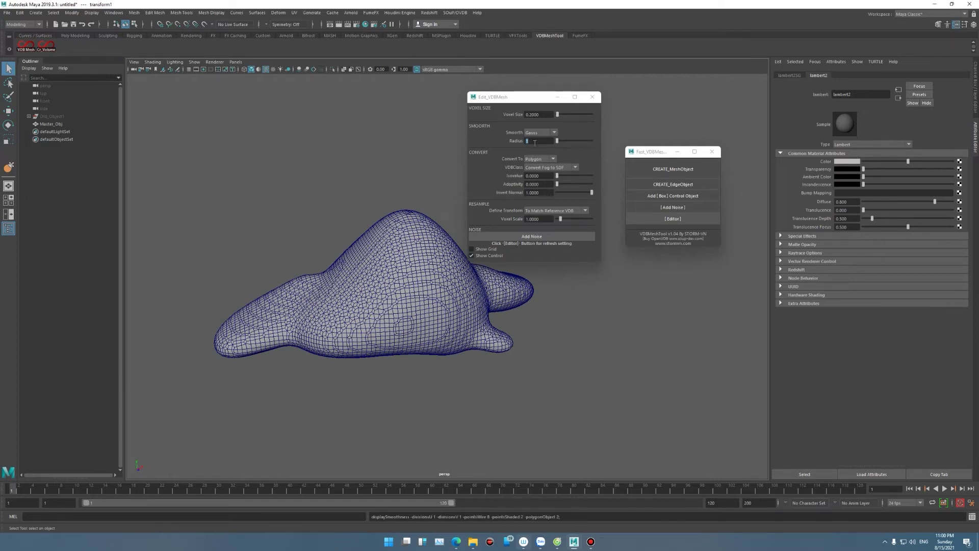
left_click(534, 141)
left_click_drag(449, 204, 474, 204, "alt")
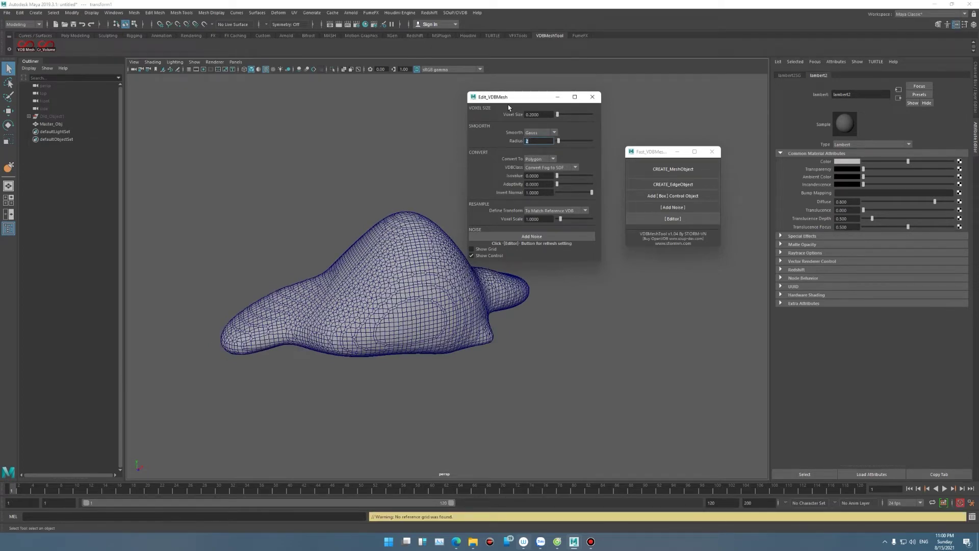
left_click_drag(510, 97, 590, 89)
left_click_drag(408, 196, 459, 194, "alt")
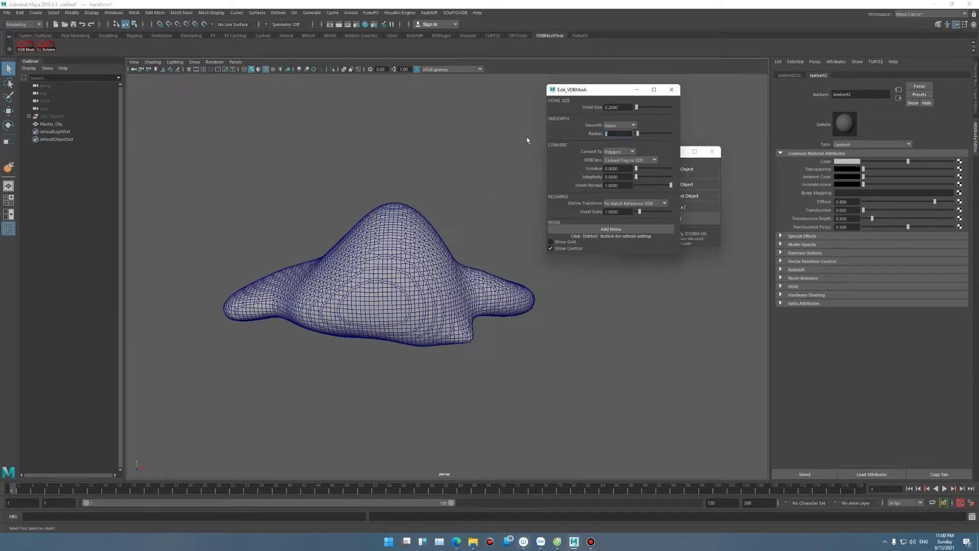
type("1")
key("Return")
mouse_move(392, 225)
left_mouse_down("alt")
mouse_move(561, 217)
mouse_move(187, 200)
left_mouse_up("alt")
- Select the Master_Obj mesh and add noise to its surface
left_click(443, 250)
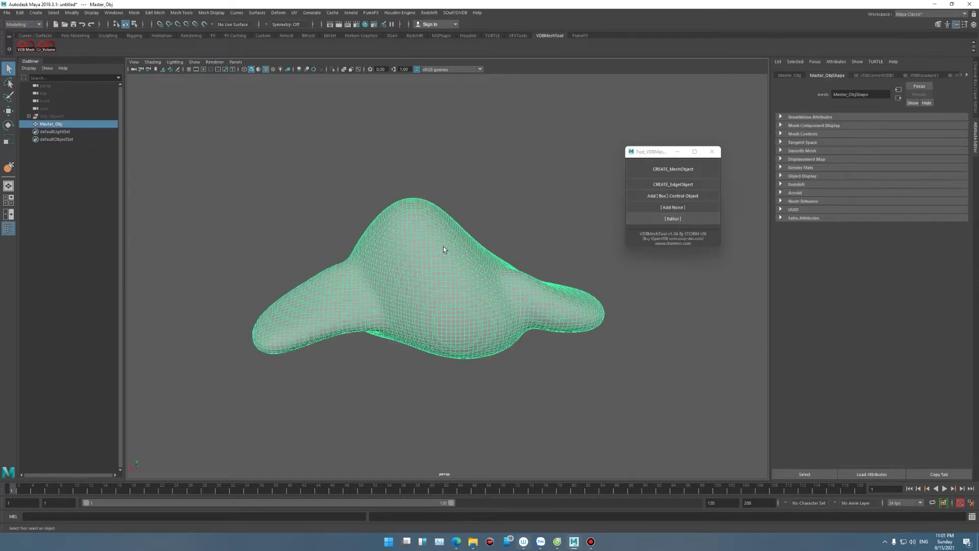
left_click(673, 207)
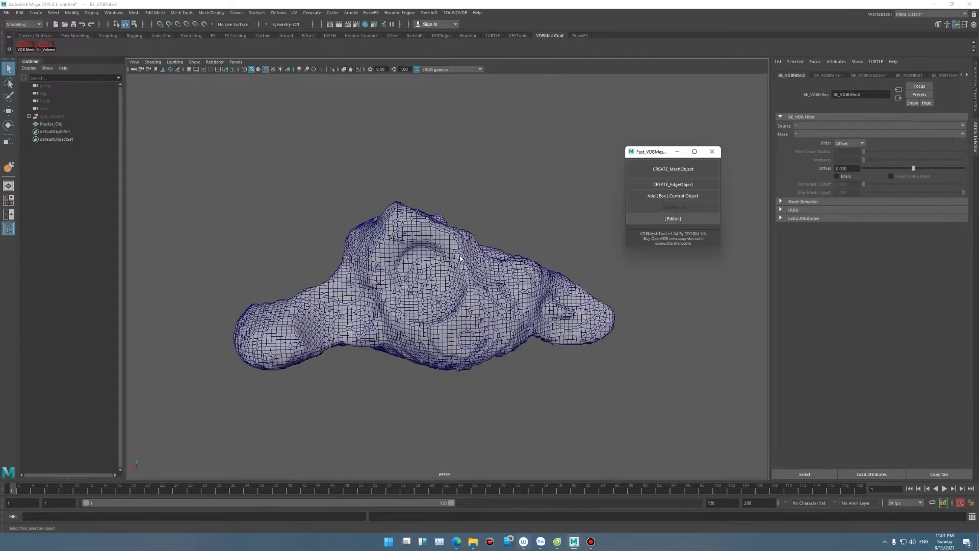
mouse_move(433, 264)
left_mouse_down("alt")
mouse_move(327, 262)
mouse_move(528, 259)
left_mouse_up("alt")
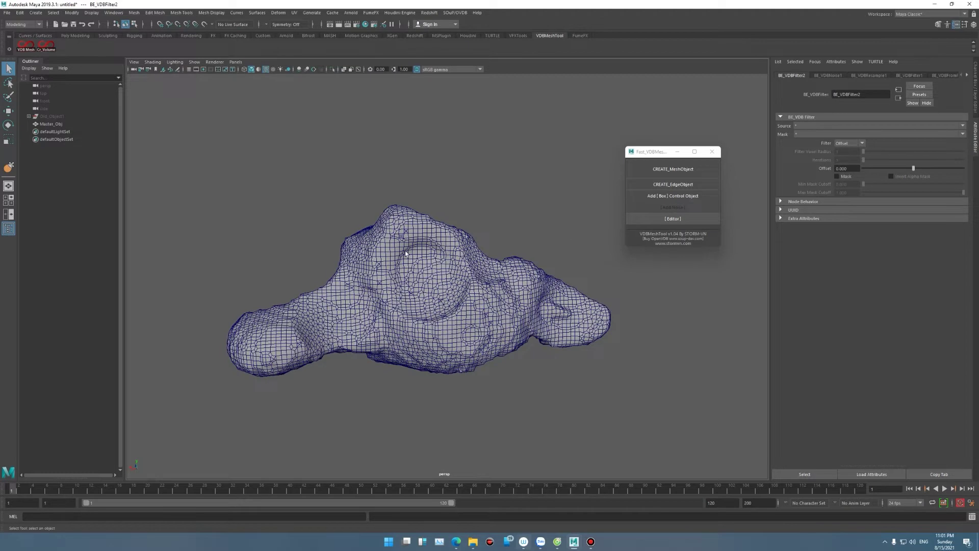
mouse_move(407, 255)
left_mouse_down("alt")
mouse_move(362, 250)
mouse_move(398, 245)
left_mouse_up("alt")
- Set noise amplitude 0.5, Perlin noise style and noise offset X 6.0
left_click(673, 218)
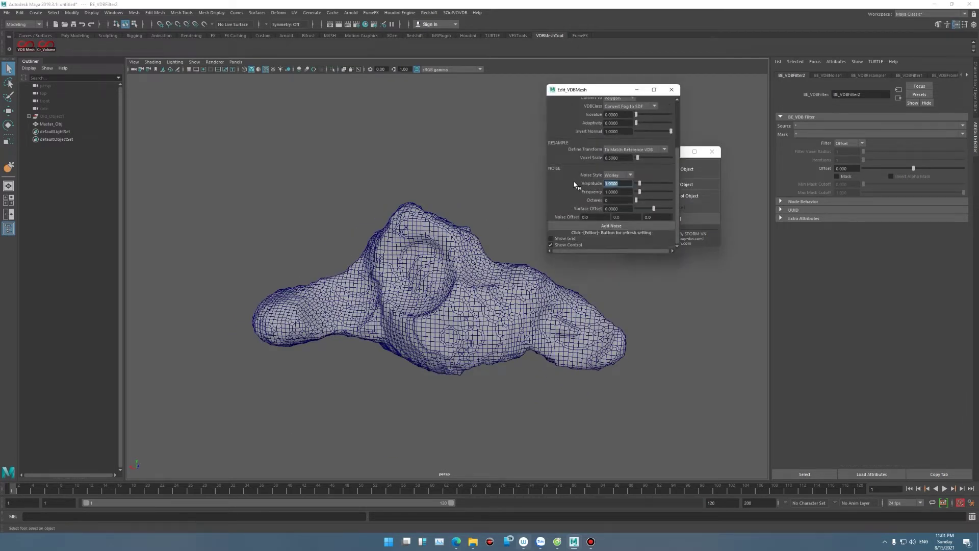
type("0.5")
key("Return")
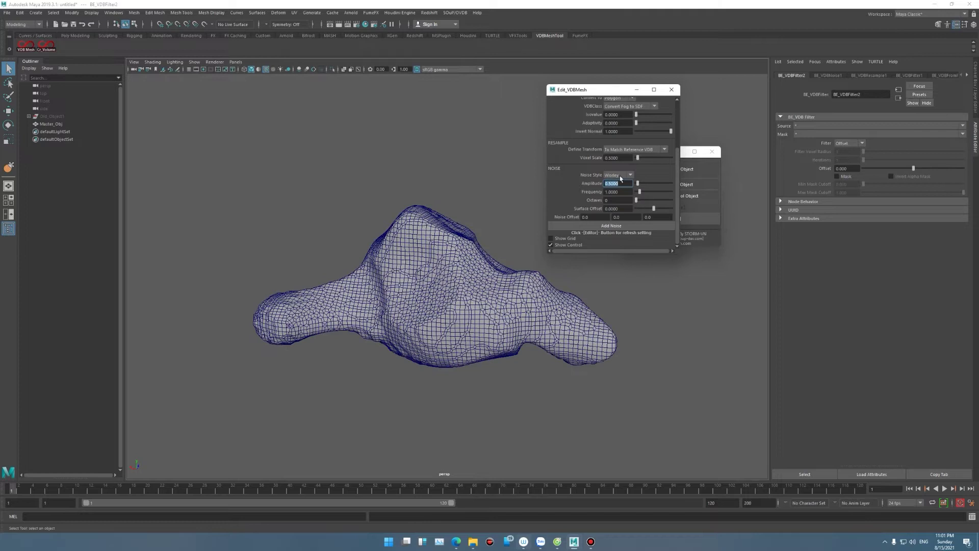
left_click(621, 178)
left_click_drag(510, 265, 581, 260, "alt")
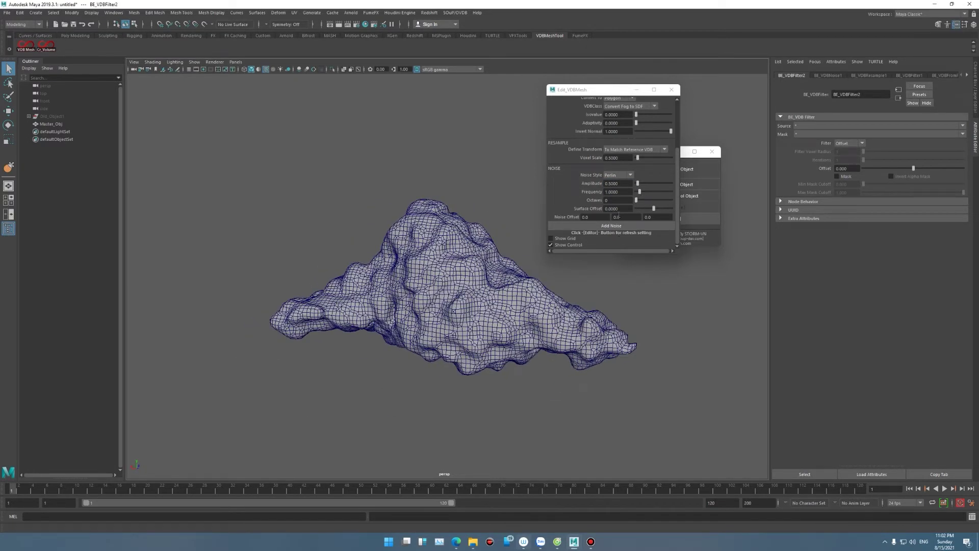
mouse_move(598, 217)
left_mouse_down("ctrl")
mouse_move(652, 217)
mouse_move(640, 192)
left_mouse_up("ctrl")
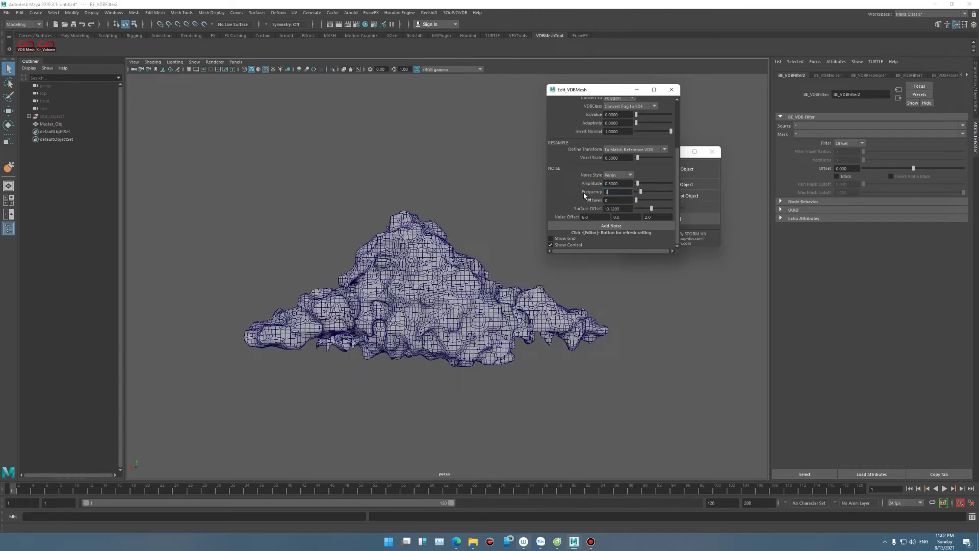
- Close the noise editor and briefly show the source spheres under the Old_Object1 group
left_click_drag(590, 95, 513, 103)
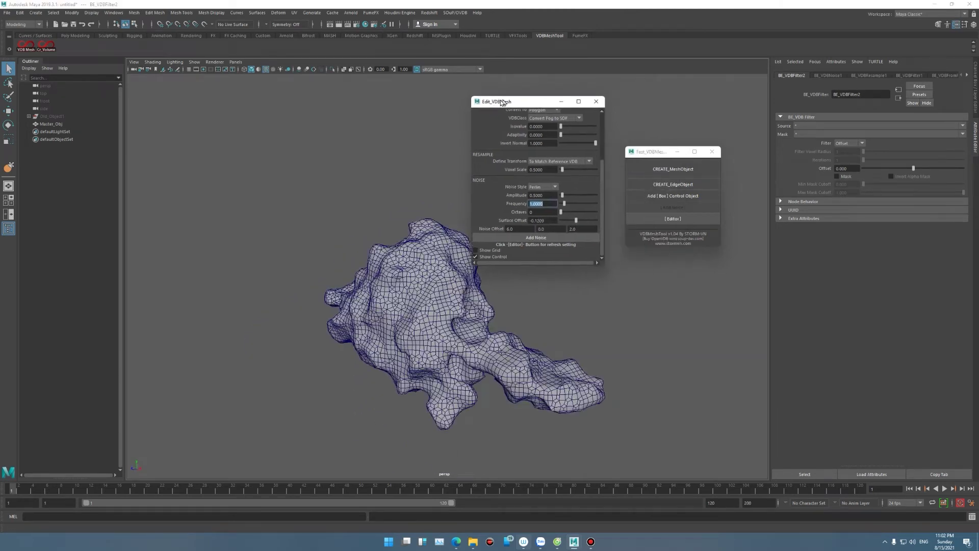
left_click(595, 98)
left_click(29, 116)
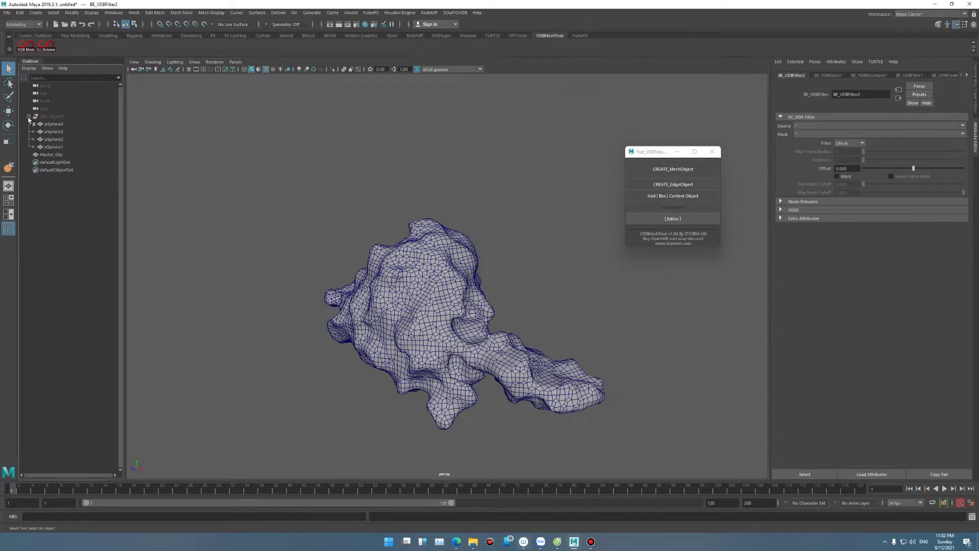
key("w")
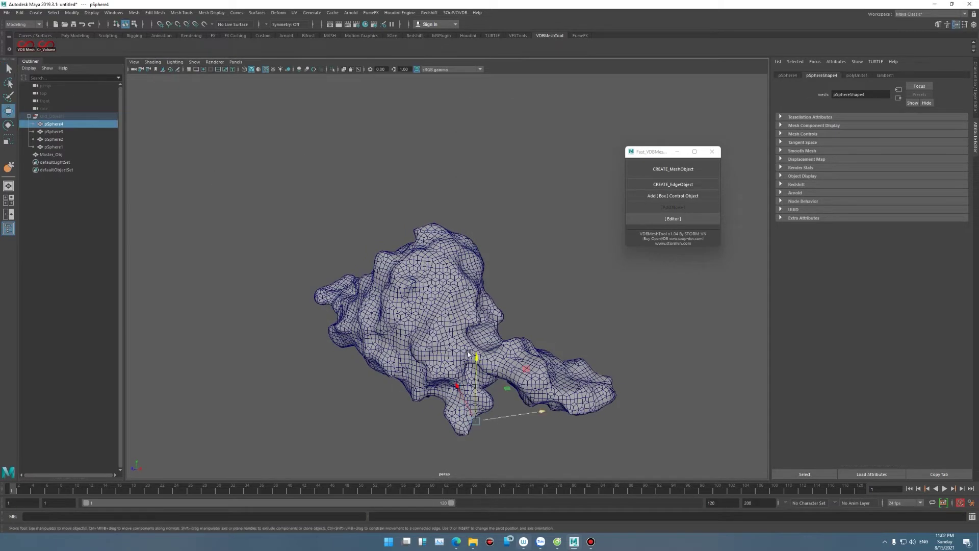
left_click(51, 116)
key("h")
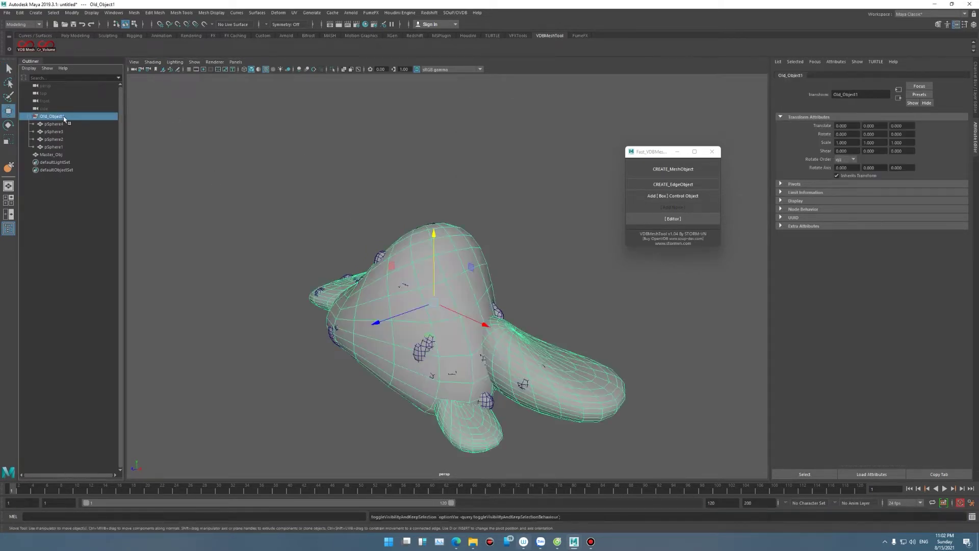
mouse_move(497, 286)
left_mouse_down("alt")
mouse_move(509, 294)
mouse_move(421, 283)
left_mouse_up("alt")
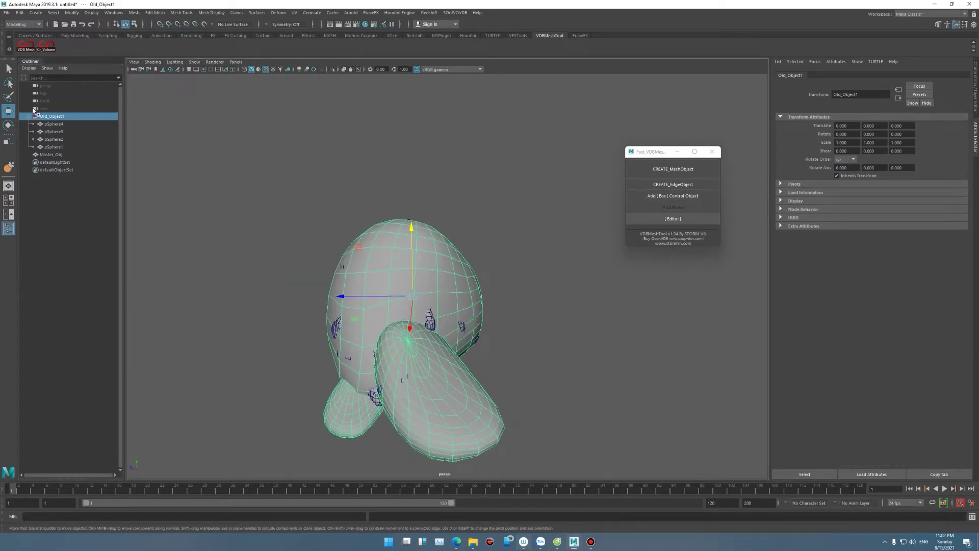
key("h")
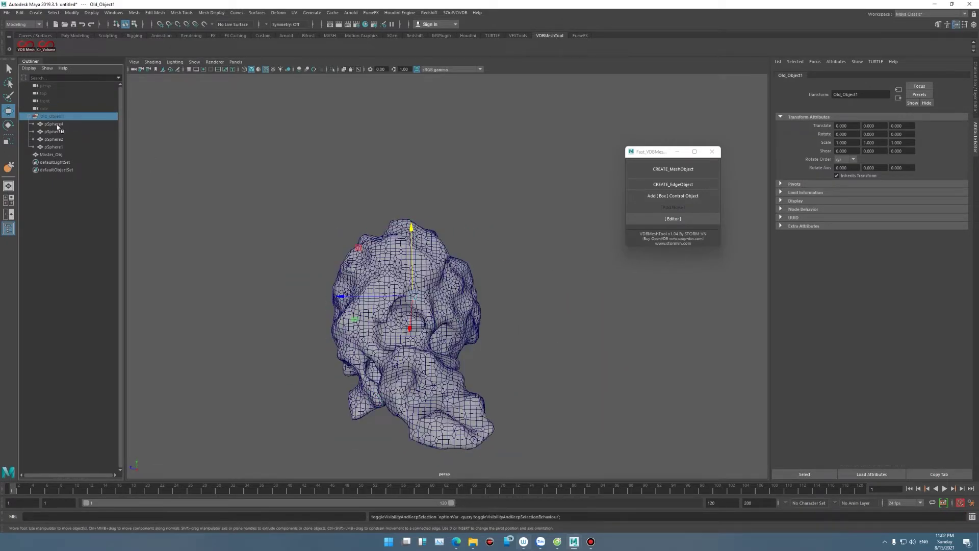
- Scale pSphere4 up uniformly and raise it slightly along Y
key("Down")
mouse_move(180, 170)
left_mouse_down("alt")
mouse_move(444, 345)
mouse_move(411, 380)
mouse_move(388, 357)
mouse_move(367, 385)
mouse_move(387, 392)
left_mouse_up("alt")
key("r")
key("w")
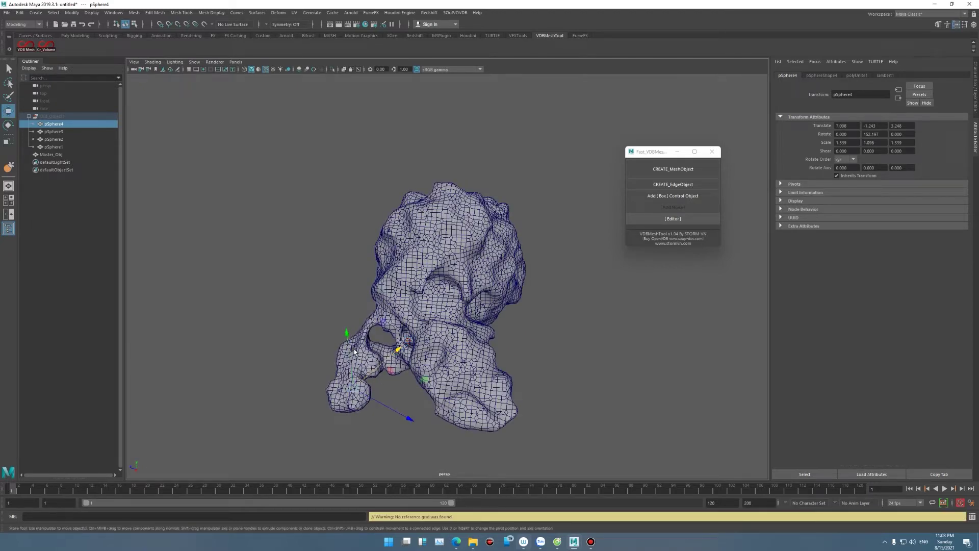
mouse_move(347, 345)
left_mouse_down()
mouse_move(355, 347)
mouse_move(125, 160)
left_mouse_up()
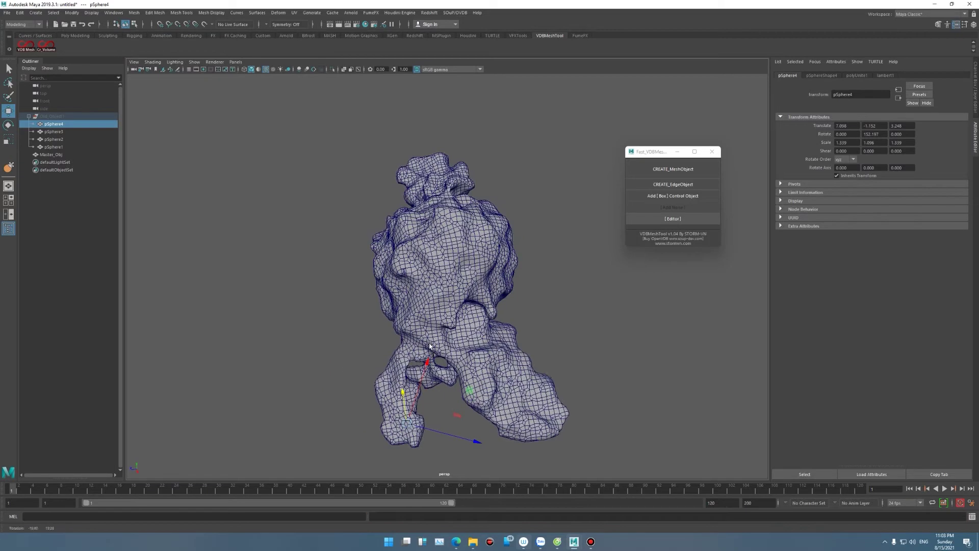
- Rotate pSphere3 around its vertical axis and shift it along X
left_click(56, 132)
key("e")
mouse_move(537, 415)
left_mouse_down()
mouse_move(542, 421)
mouse_move(522, 421)
left_mouse_up()
key("w")
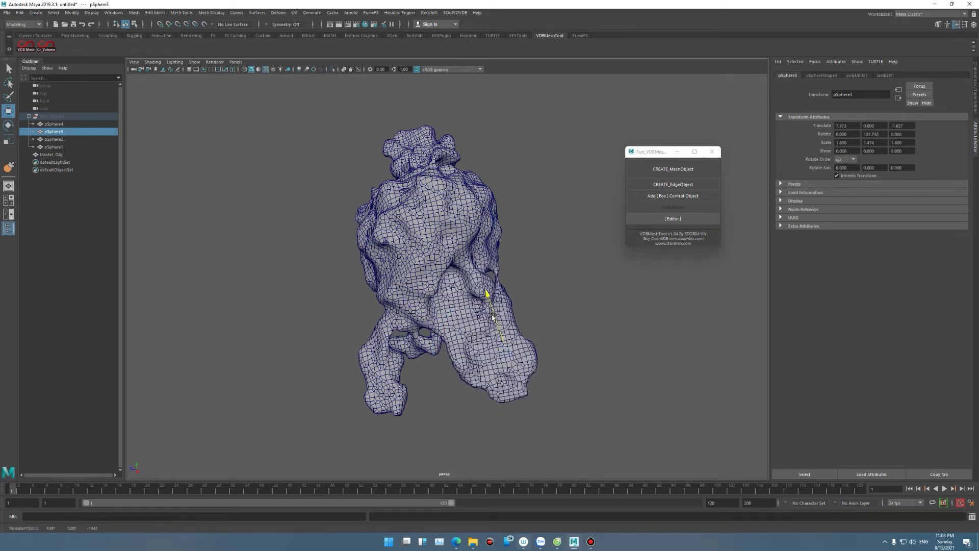
mouse_move(497, 332)
left_mouse_down()
mouse_move(510, 316)
mouse_move(498, 287)
mouse_move(523, 326)
mouse_move(486, 323)
left_mouse_up()
left_click(498, 287)
left_click(51, 147)
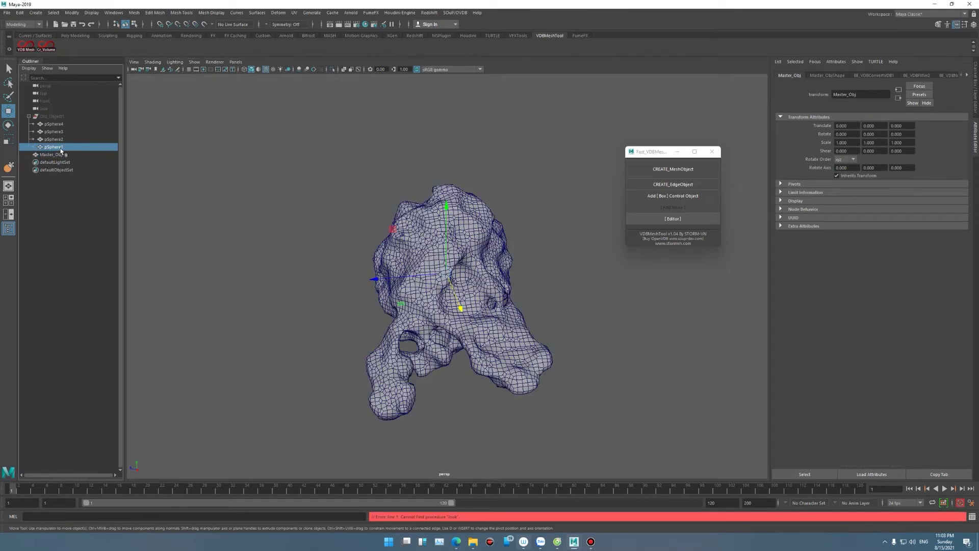
left_click_drag(439, 275, 272, 262, "alt")
mouse_move(354, 265)
left_mouse_down("alt")
mouse_move(421, 257)
mouse_move(413, 261)
left_mouse_up("alt")
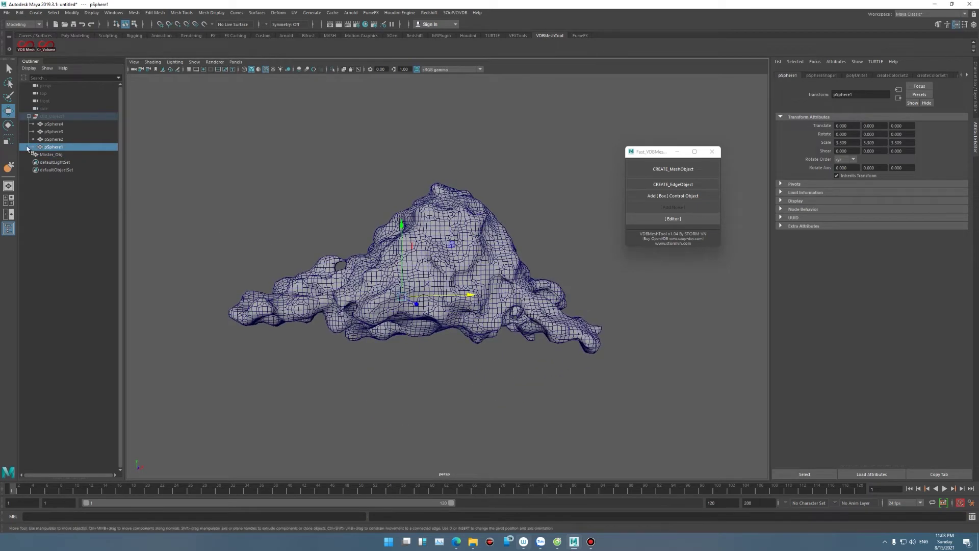
- Raise pSphere2 slightly along Y and reveal the source spheres
left_click(57, 140)
mouse_move(280, 227)
left_mouse_down()
mouse_move(495, 306)
mouse_move(489, 225)
mouse_move(501, 204)
mouse_move(473, 236)
left_mouse_up()
left_click(489, 225)
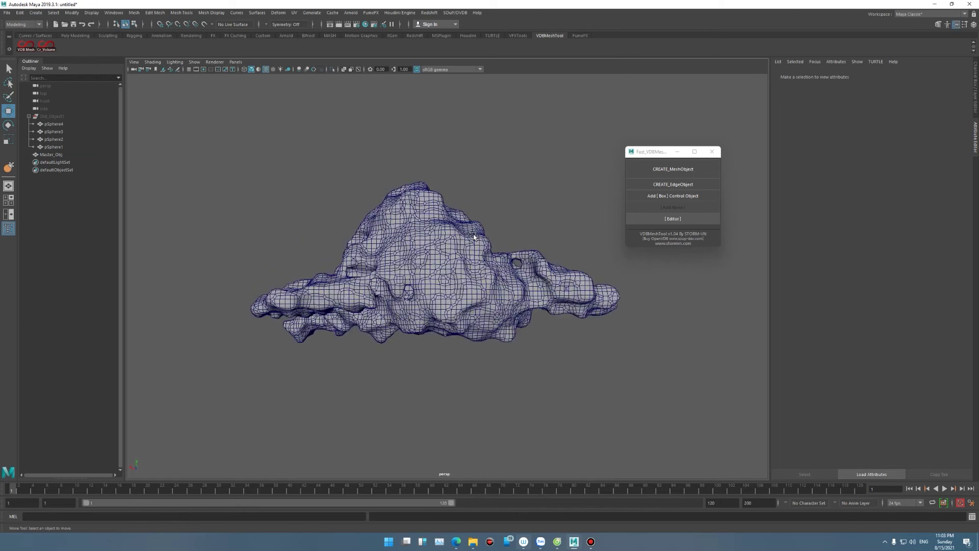
left_click(55, 147)
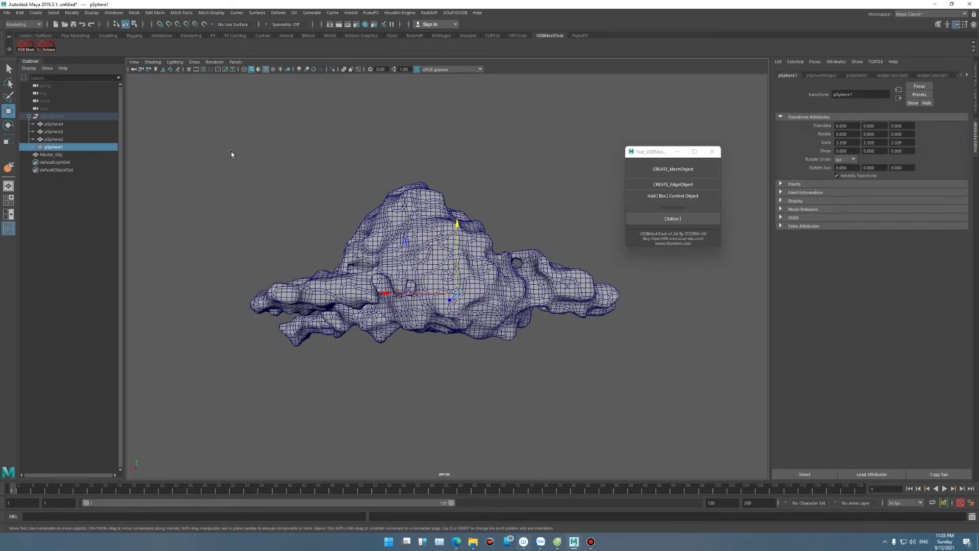
left_click(68, 117)
key("h")
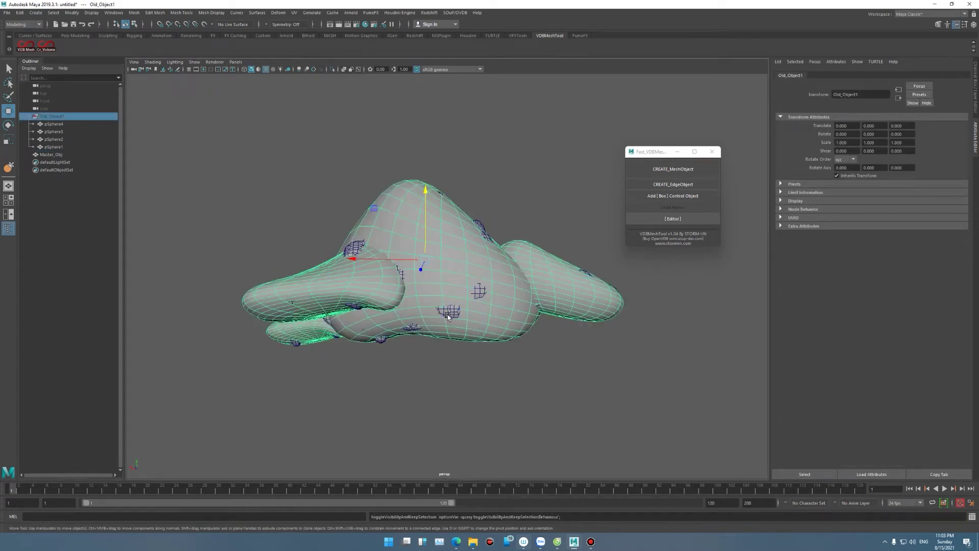
- Grab-sculpt pSphere1's underside flatter, then hide the Old_Object1 source spheres
left_click(475, 334)
left_click(104, 36)
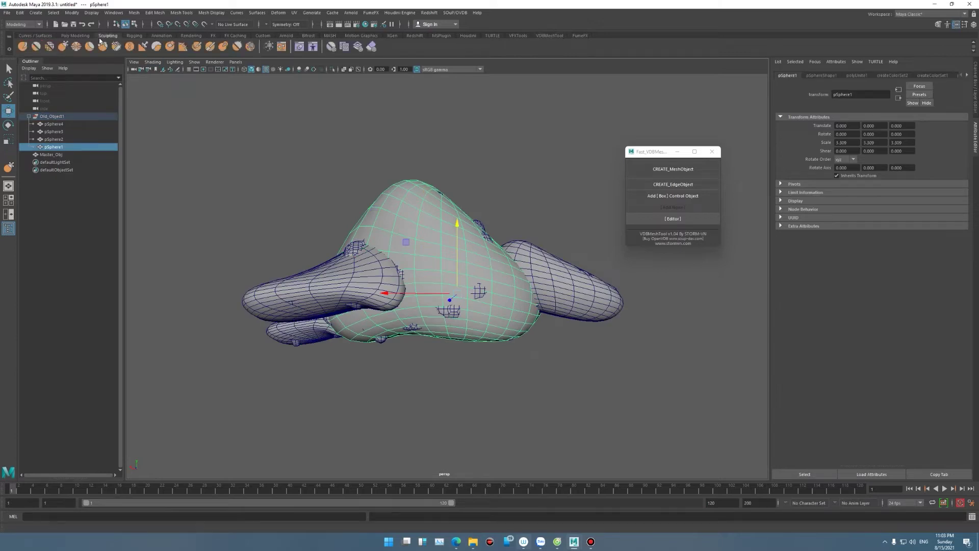
left_click(63, 46)
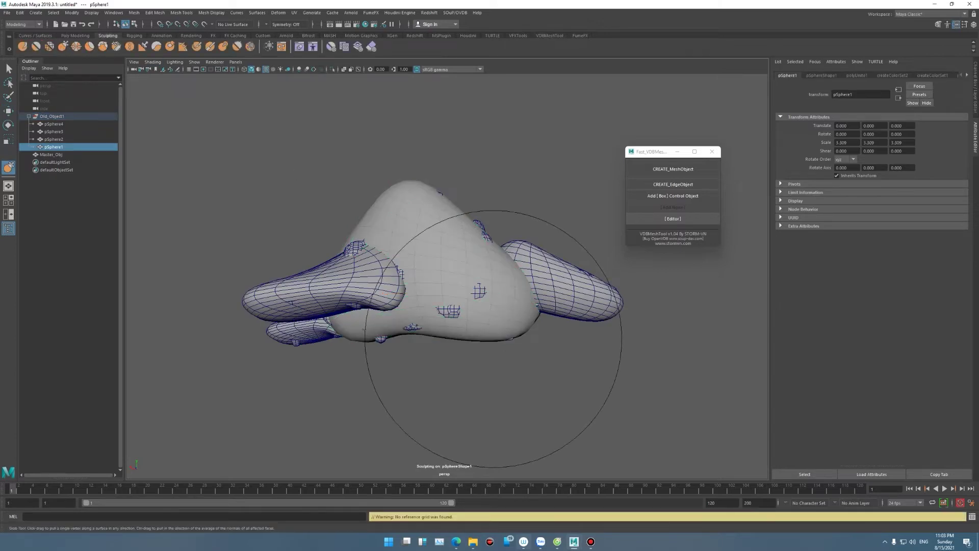
mouse_move(492, 350)
left_mouse_down("alt")
mouse_move(486, 329)
mouse_move(510, 336)
mouse_move(405, 296)
mouse_move(367, 306)
mouse_move(425, 322)
mouse_move(469, 277)
mouse_move(411, 300)
left_mouse_up("alt")
left_click_drag(477, 270, 470, 327)
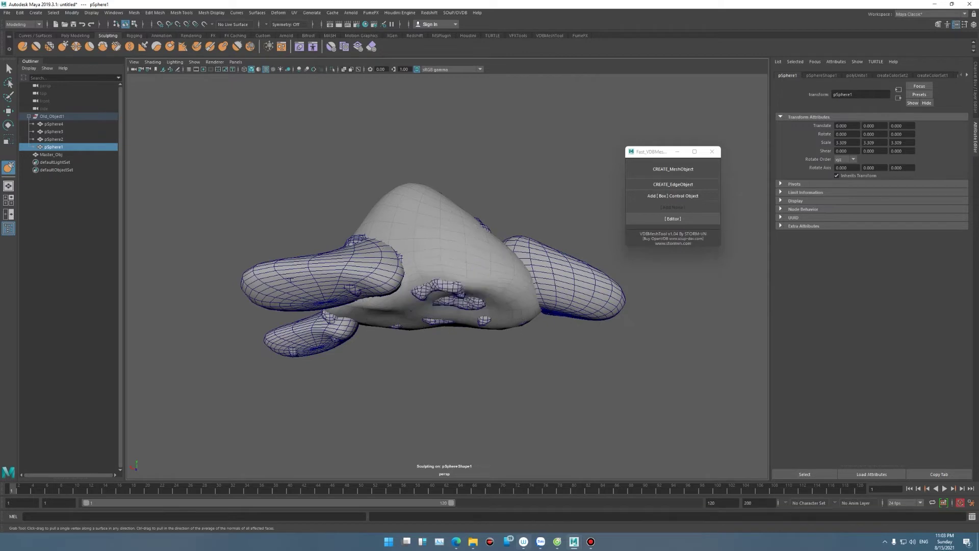
mouse_move(460, 291)
left_mouse_down()
mouse_move(444, 306)
mouse_move(468, 346)
left_mouse_up()
key("q")
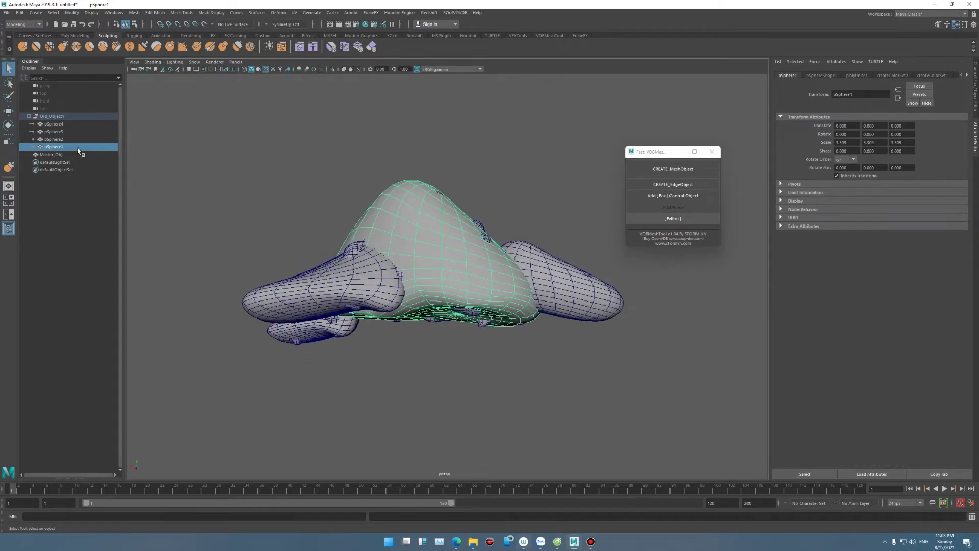
left_click(69, 118)
key("ctrl+h")
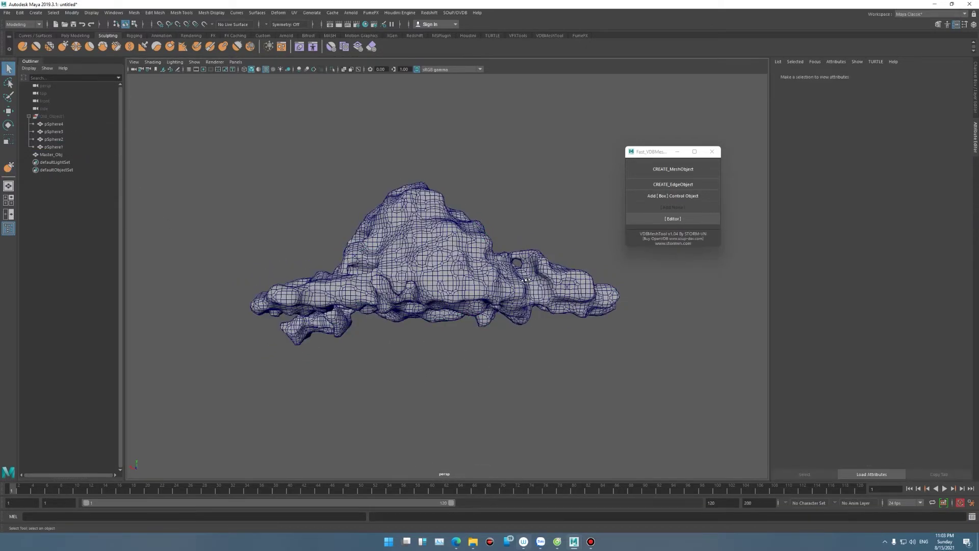
- Select the Master_Obj cloud mesh and switch to the VDBMeshTool shelf
mouse_move(444, 201)
left_mouse_down("alt")
mouse_move(486, 225)
mouse_move(428, 328)
left_mouse_up("alt")
left_click(485, 227)
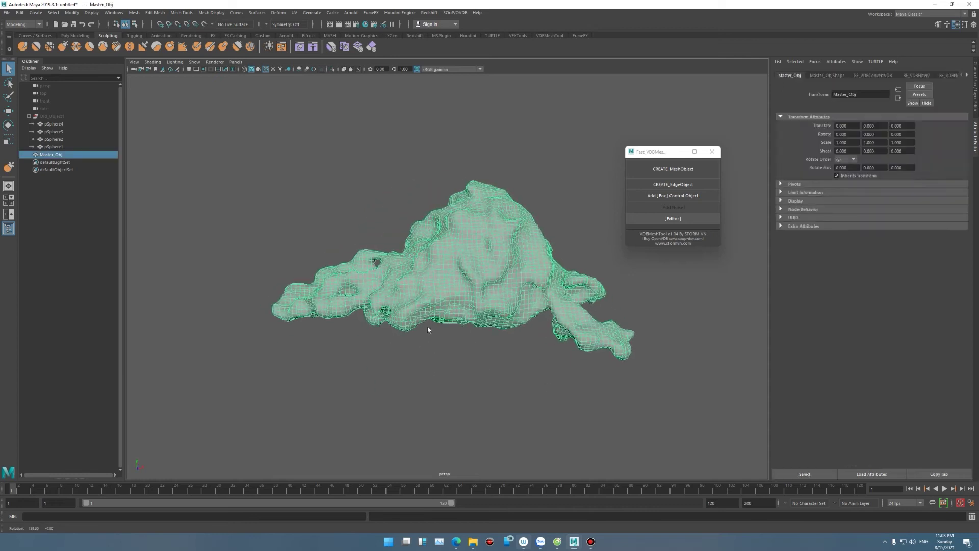
mouse_move(709, 190)
left_mouse_down("alt")
mouse_move(507, 179)
mouse_move(576, 209)
left_mouse_up("alt")
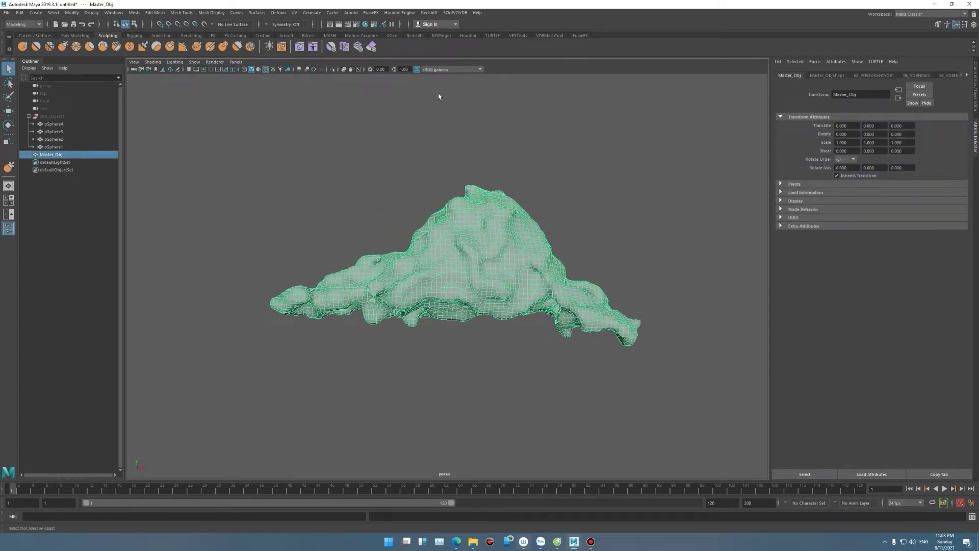
left_click(554, 36)
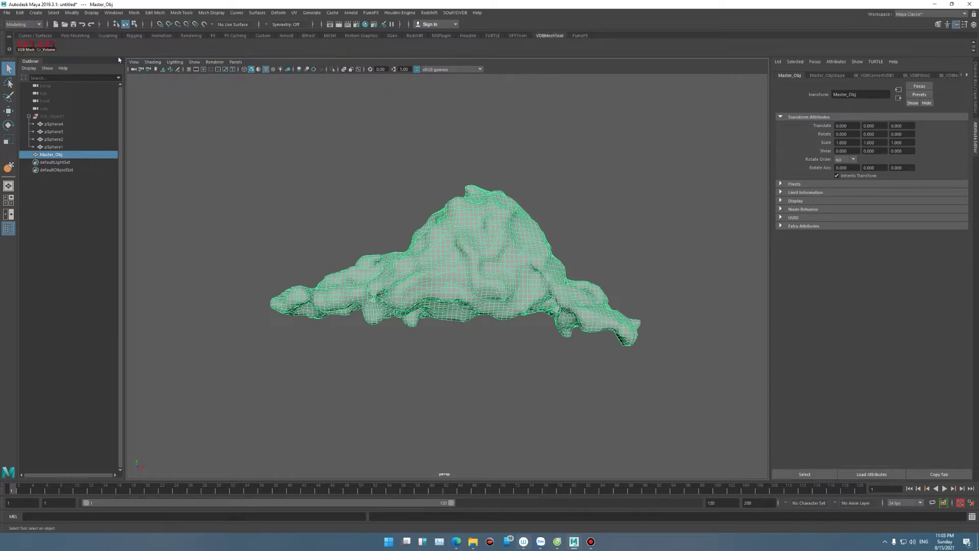
- Open the VDB_Create window and park it to the right of the cloud mesh
left_click(51, 49)
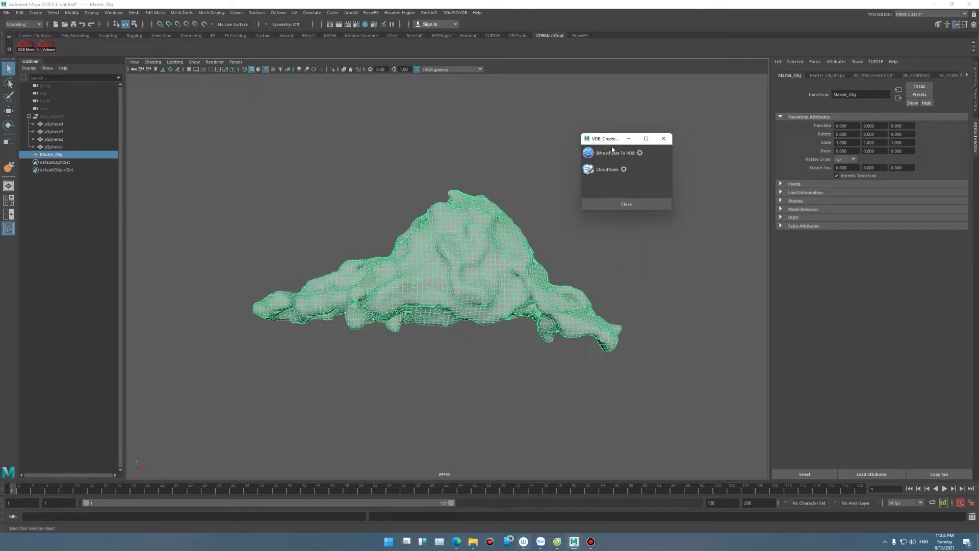
left_click_drag(610, 145, 647, 144)
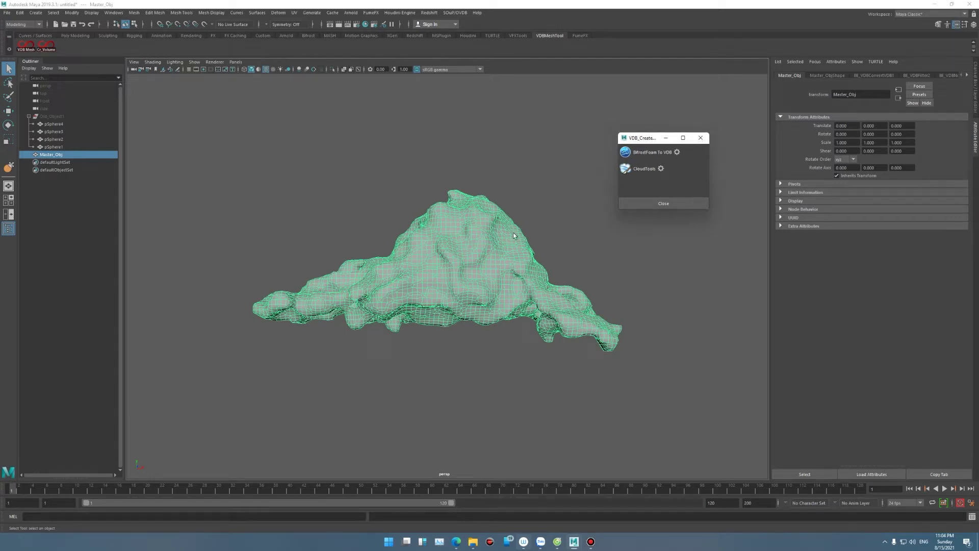
mouse_move(512, 233)
left_mouse_down("alt")
mouse_move(483, 231)
mouse_move(514, 233)
left_mouse_up("alt")
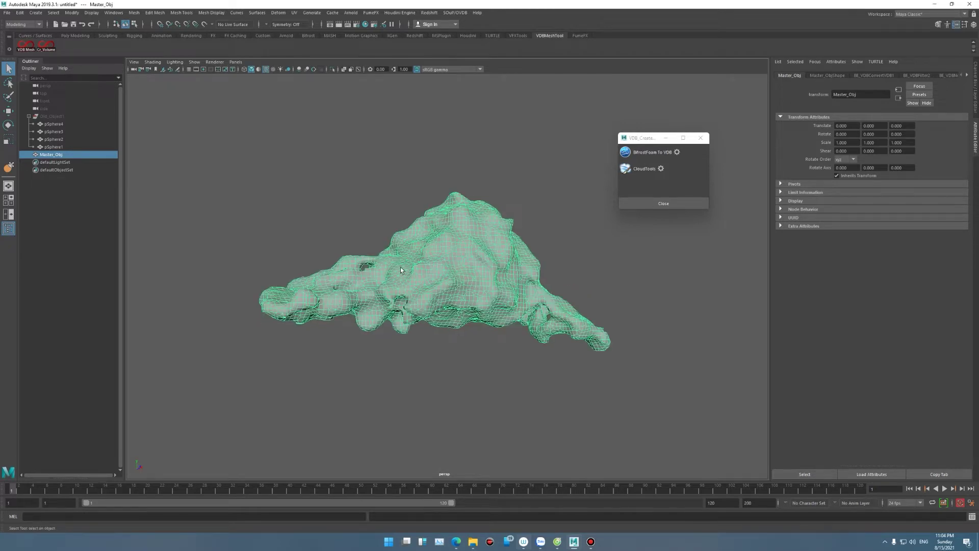
left_click_drag(421, 260, 437, 264, "alt")
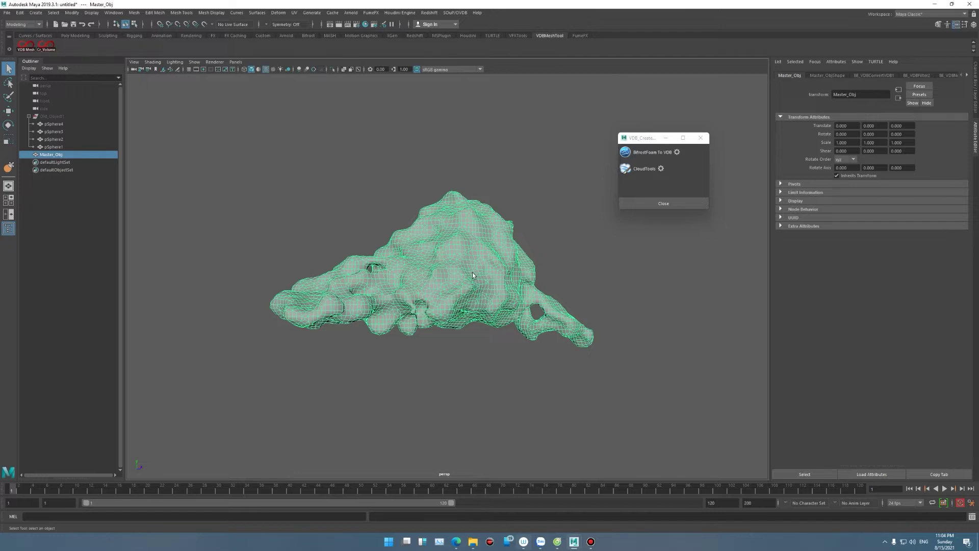
left_click_drag(473, 273, 461, 274, "alt")
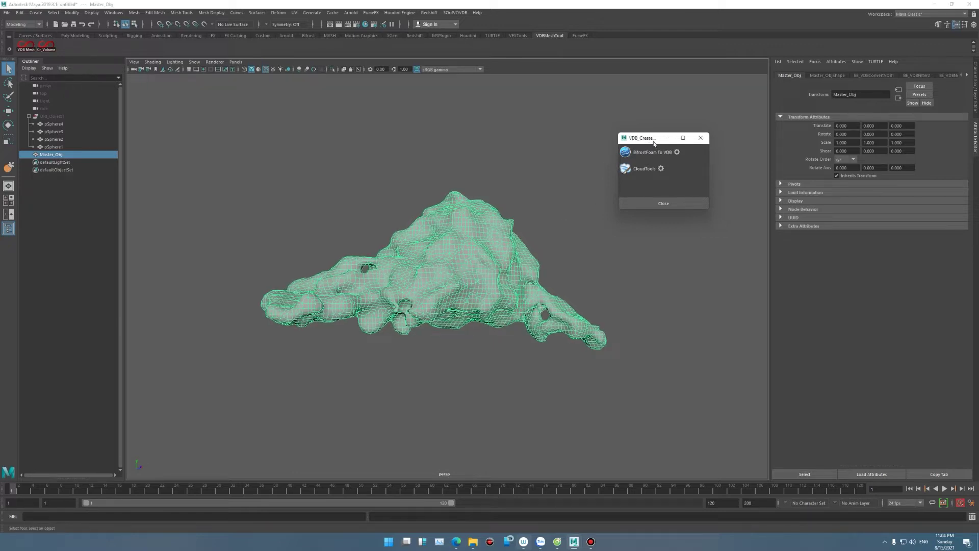
left_click_drag(654, 133, 678, 134)
left_click_drag(554, 204, 546, 206, "alt")
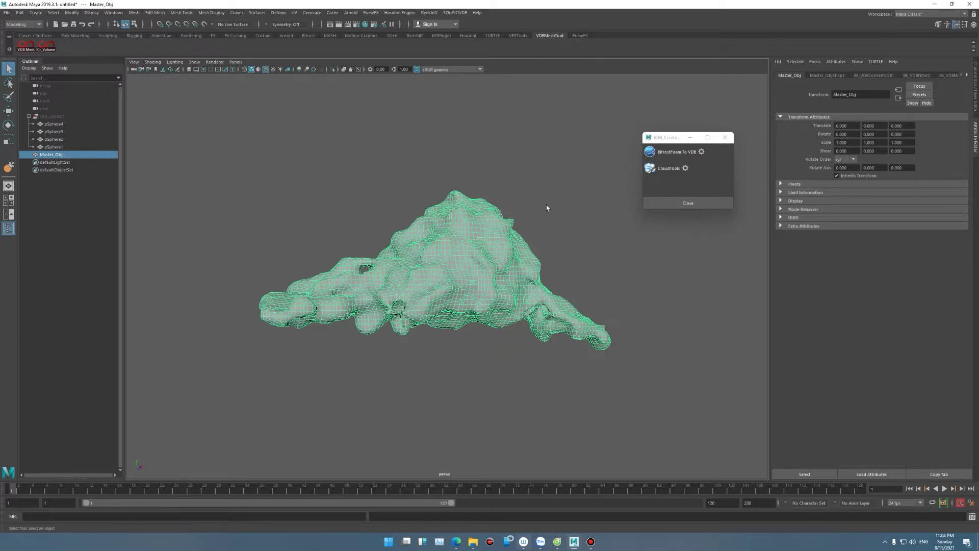
left_click_drag(546, 204, 528, 233, "alt")
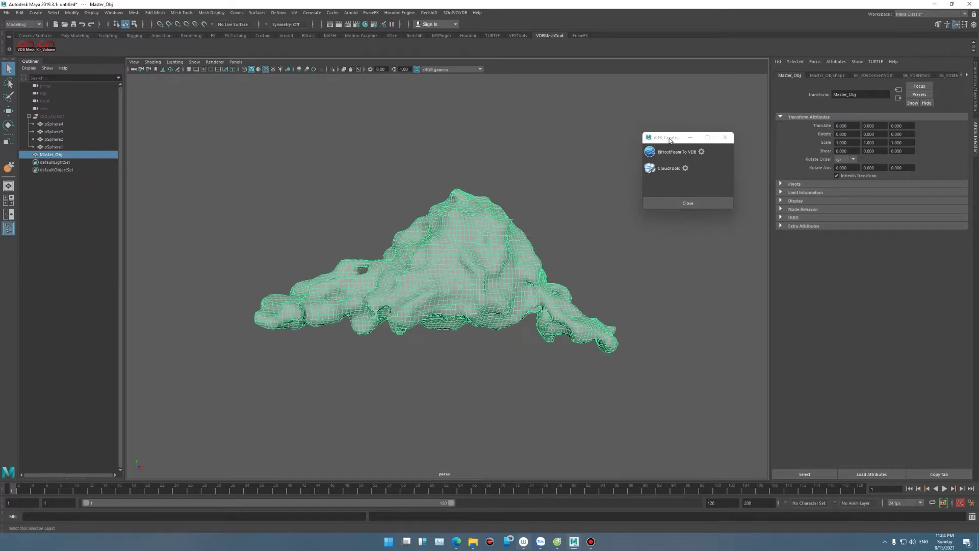
left_click_drag(669, 138, 643, 126)
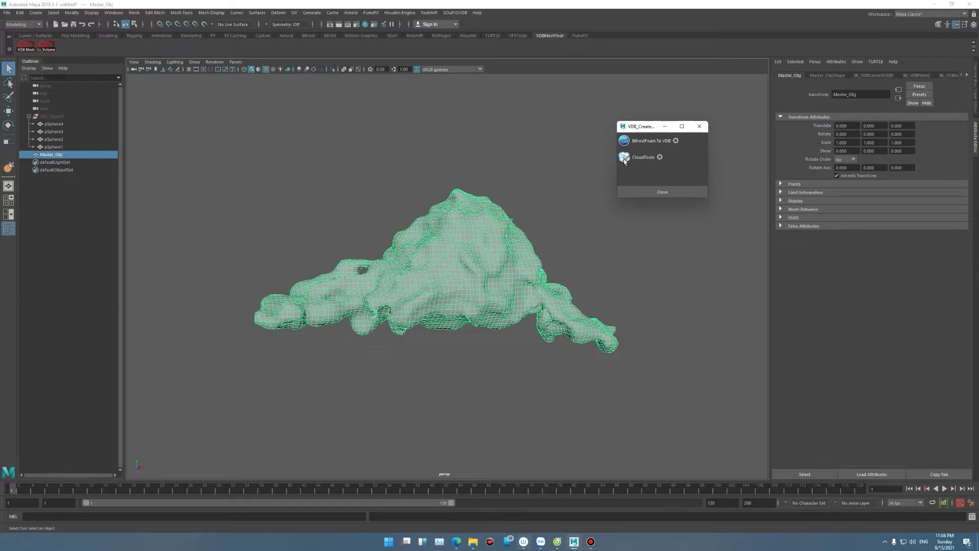
left_click_drag(544, 236, 481, 186, "alt")
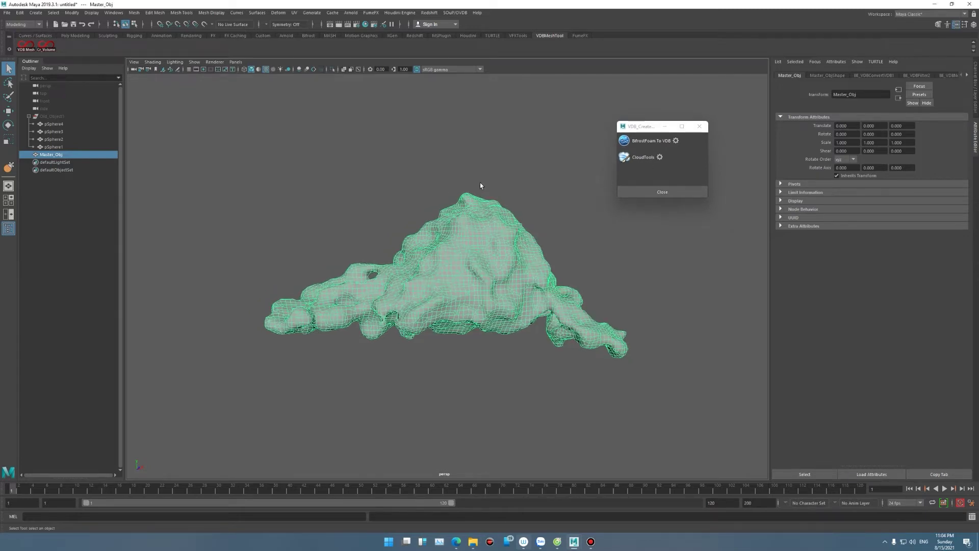
- Run CloudTools to create Preview_VDB, hide Master_Obj, and select Cloud_Setting
left_click(634, 160)
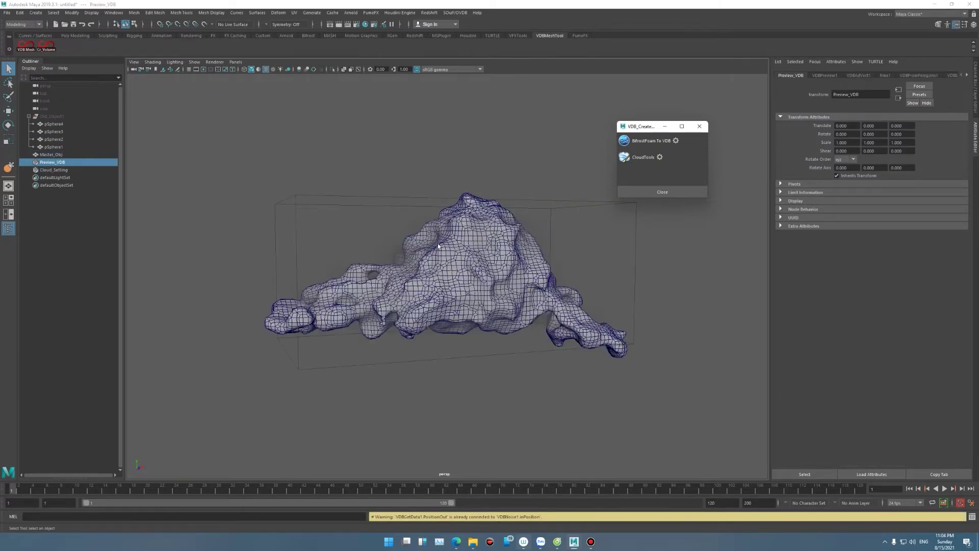
left_click_drag(420, 236, 388, 240, "alt")
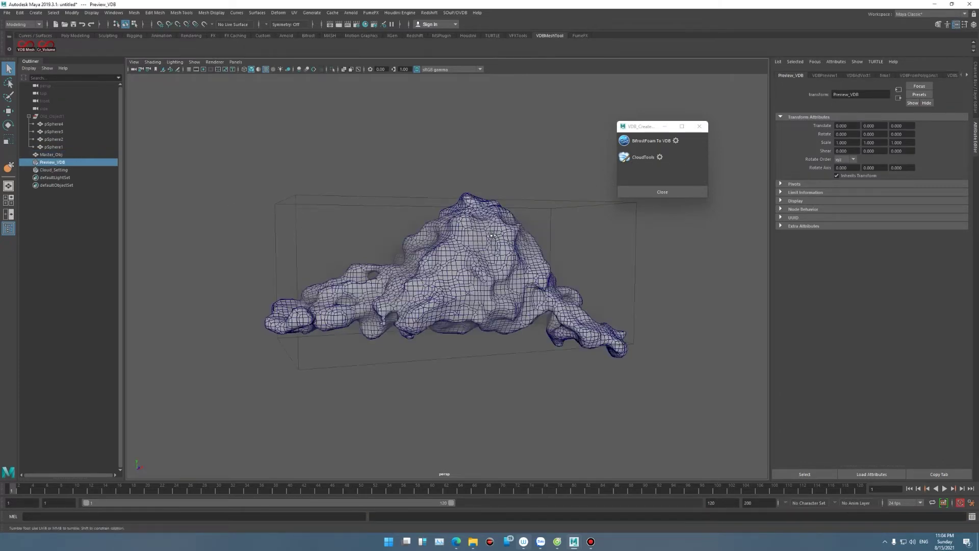
left_click(53, 154)
key("ctrl+h")
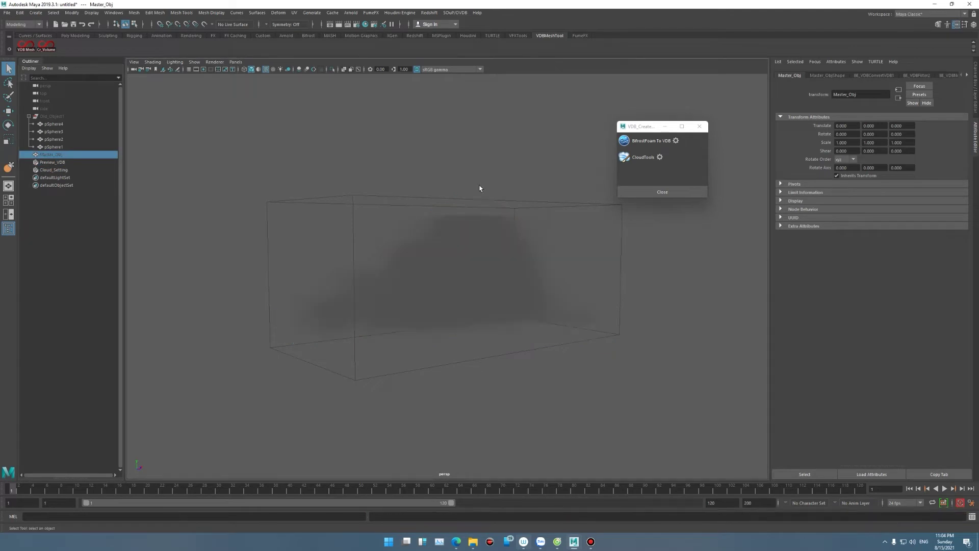
mouse_move(480, 189)
left_mouse_down("alt")
mouse_move(488, 247)
mouse_move(518, 256)
mouse_move(394, 308)
left_mouse_up("alt")
left_click(393, 308)
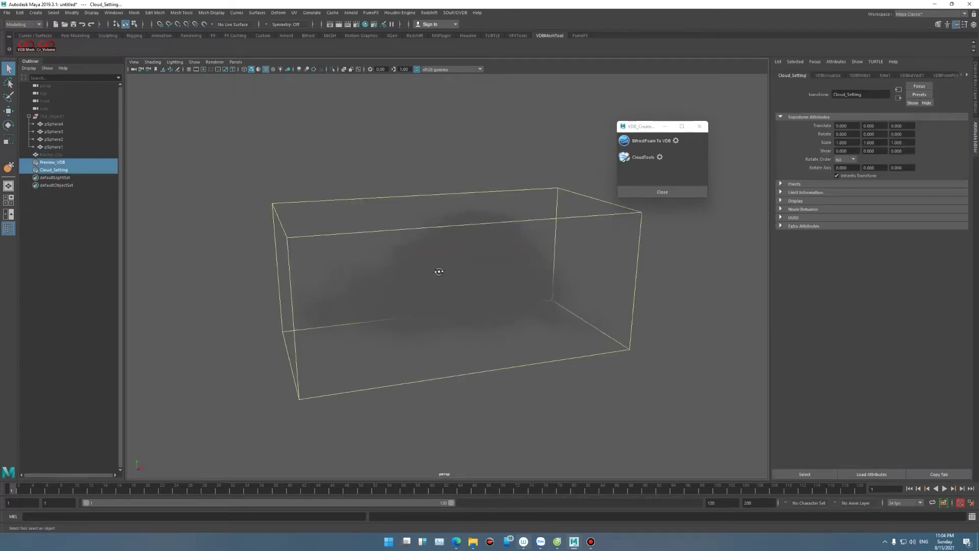
left_click_drag(438, 272, 426, 241, "alt")
left_click(71, 170)
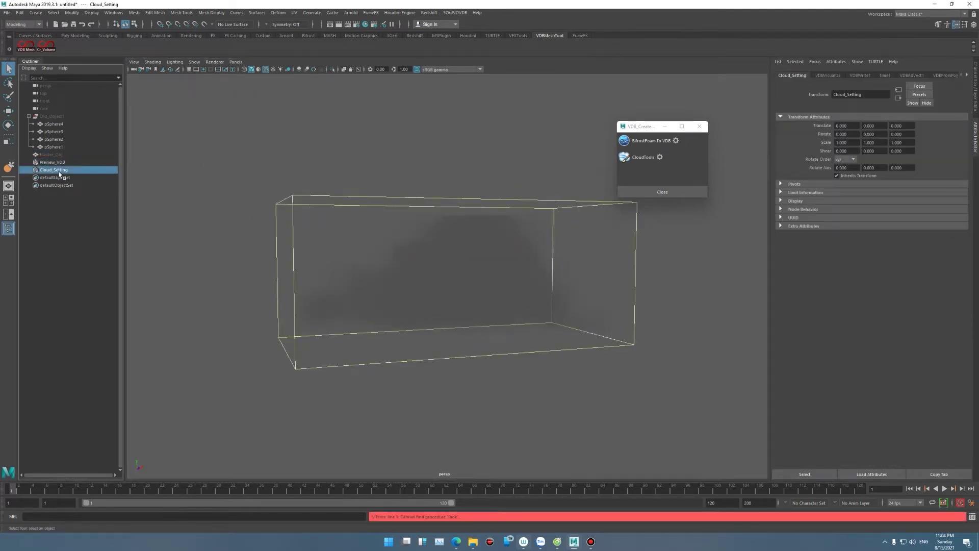
- Open the CloudTools settings window and arrange it beside the VDB_Create window
left_click(660, 158)
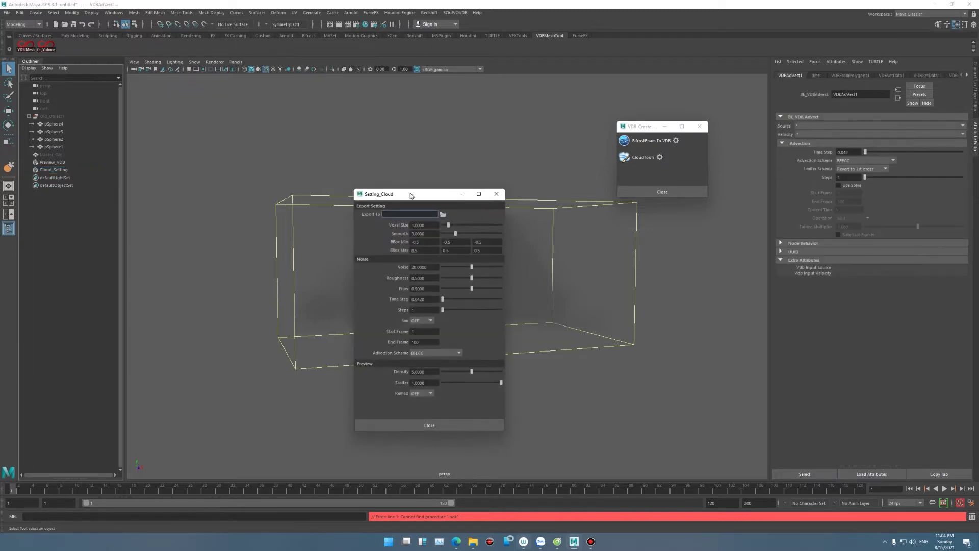
left_click_drag(411, 195, 551, 123)
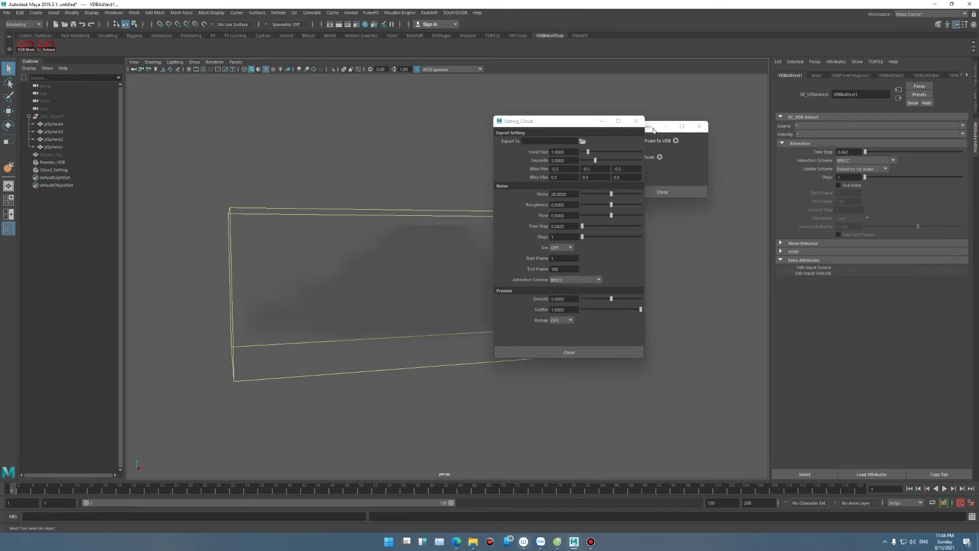
left_click_drag(654, 131, 734, 121)
left_click_drag(530, 122, 585, 109)
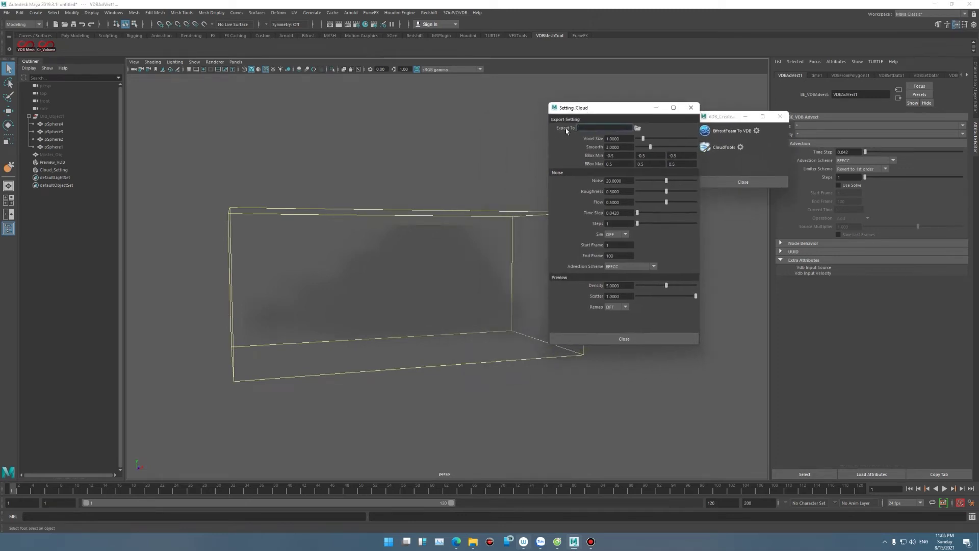
- Point Export To at Desktop/TestCloud_###.vdb via the file browser
left_click(579, 128)
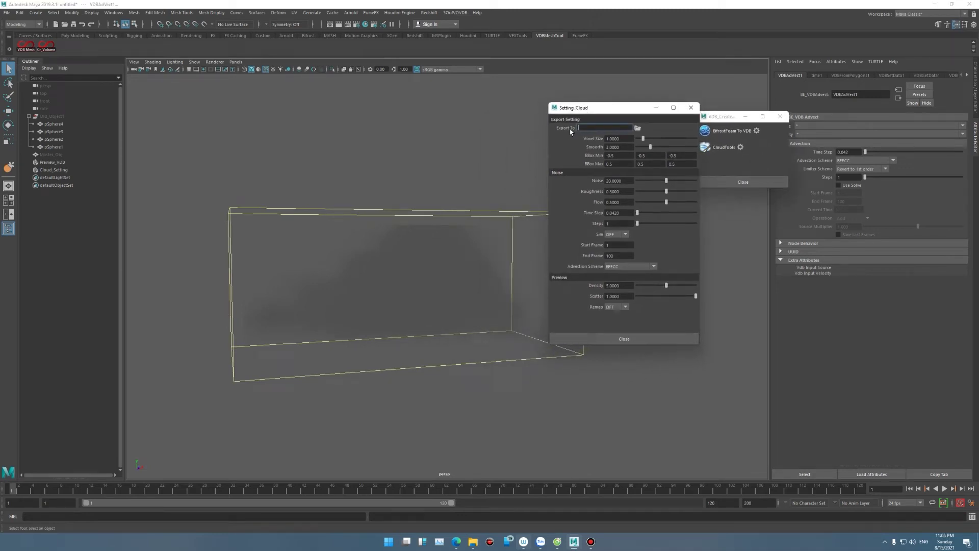
left_click(638, 128)
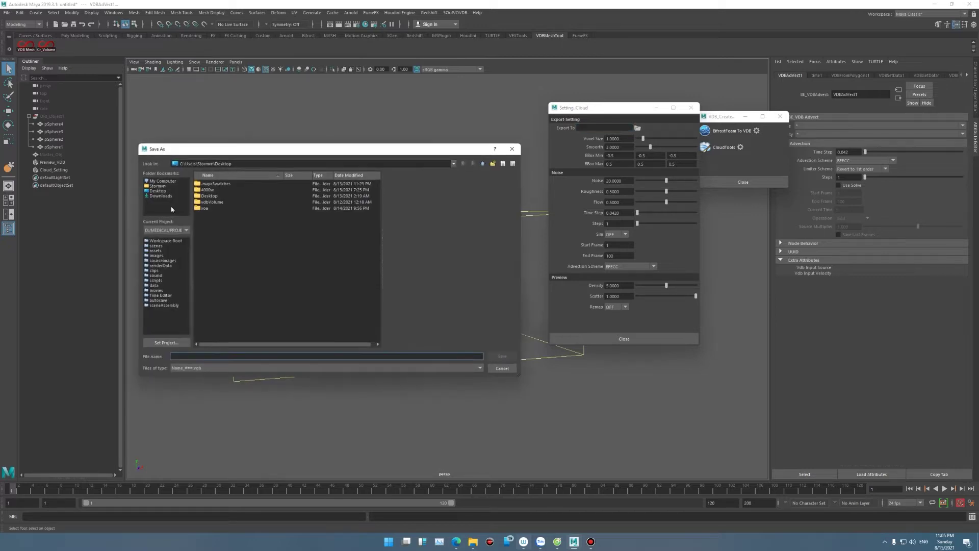
left_click(161, 192)
left_click(200, 355)
type("TestCloud_###.vdb")
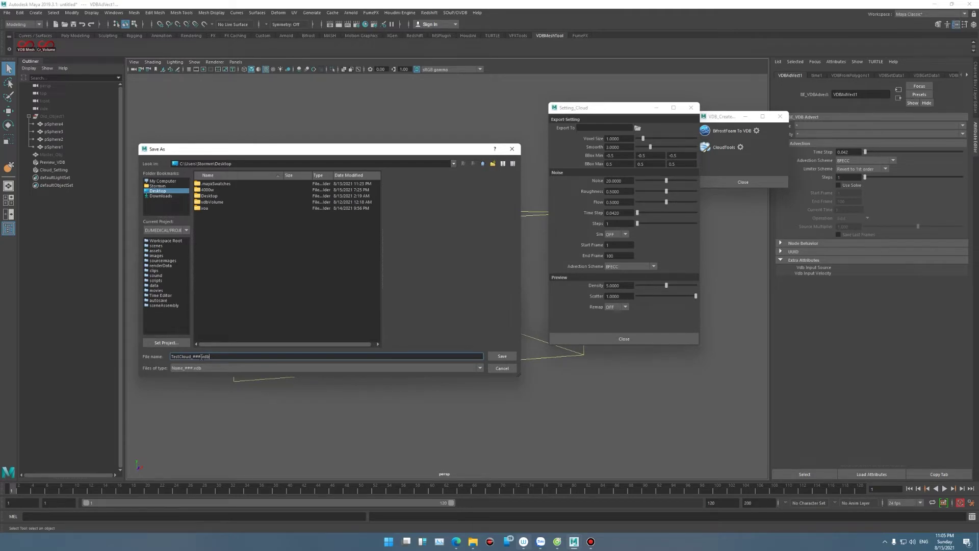
left_click_drag(202, 356, 195, 357)
left_click(509, 358)
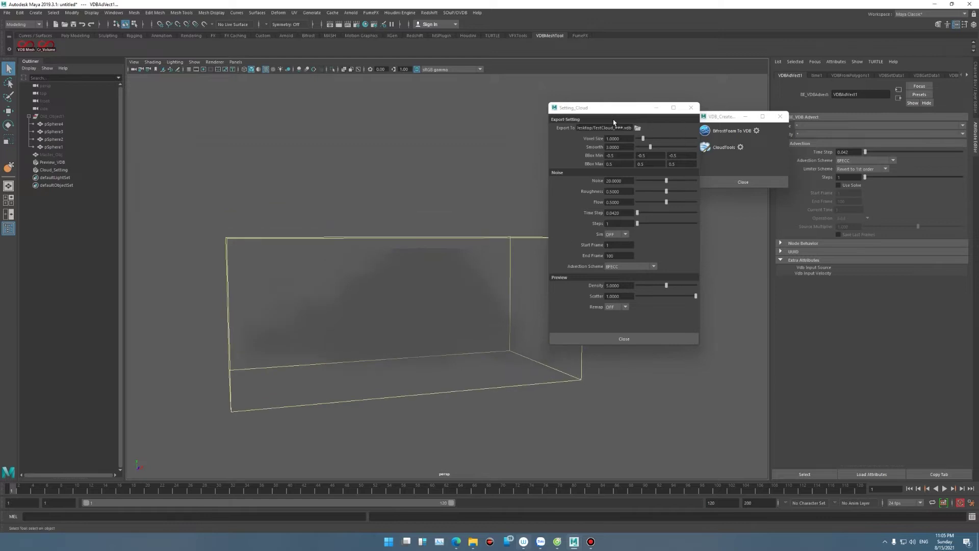
- Set the cloud's Voxel Size to 0.2 in the Setting_Cloud window
left_click_drag(614, 108, 583, 111)
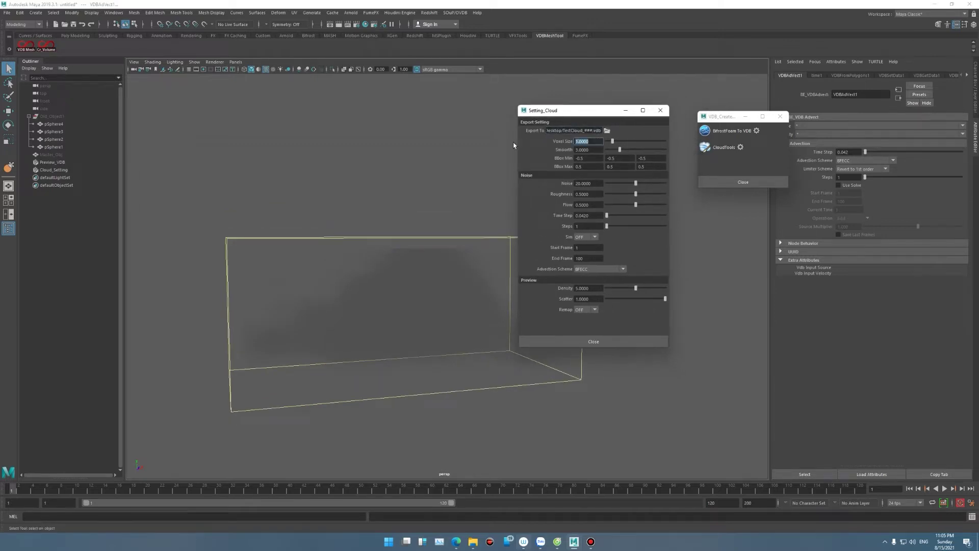
type("0.2")
key("Return")
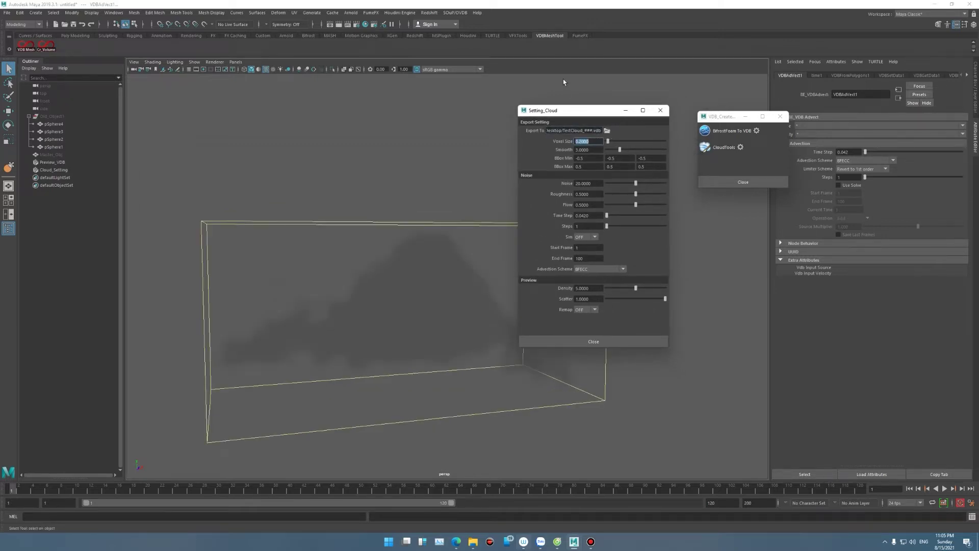
left_click_drag(577, 116, 630, 120)
mouse_move(441, 206)
left_mouse_down("alt")
mouse_move(430, 205)
mouse_move(471, 207)
left_mouse_up("alt")
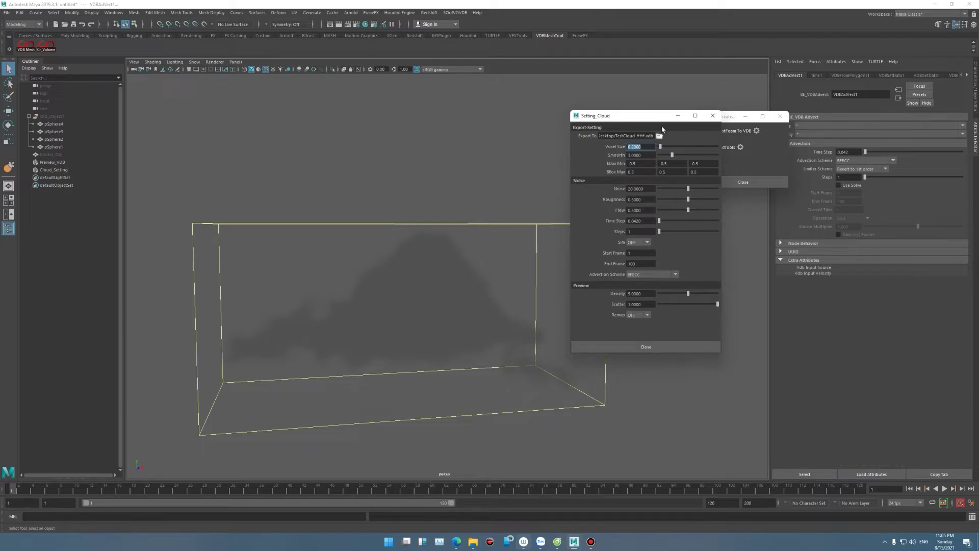
left_click_drag(628, 119, 622, 120)
left_click_drag(500, 226, 463, 220, "alt")
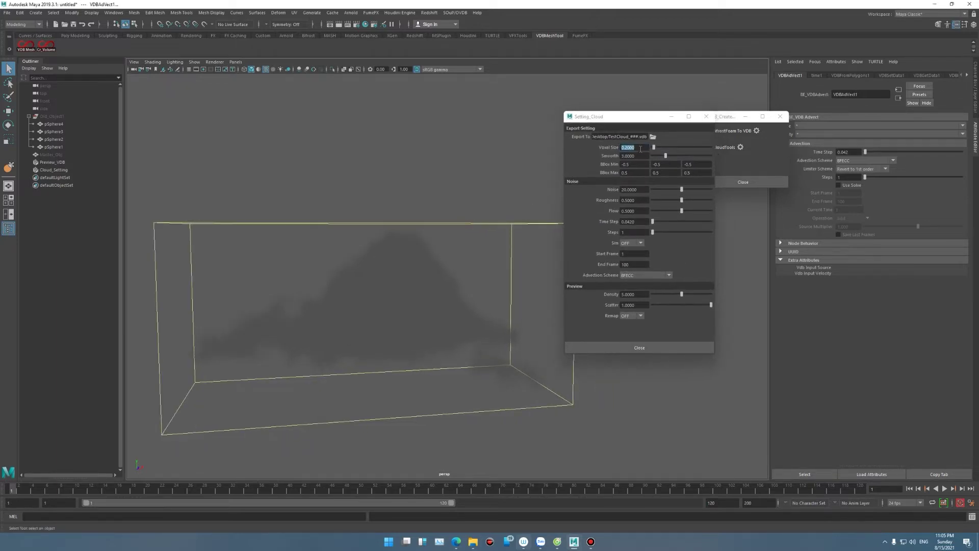
type("0")
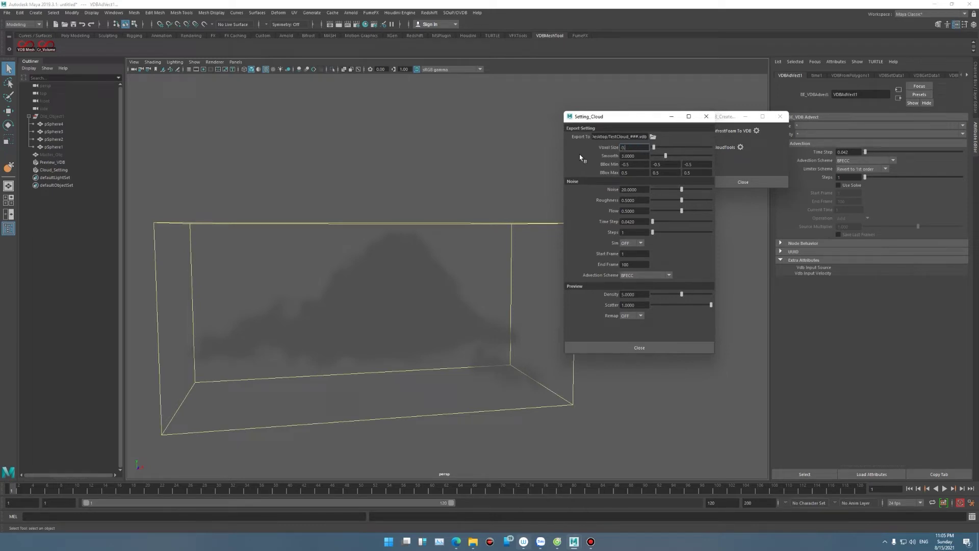
type(".2")
key("Return")
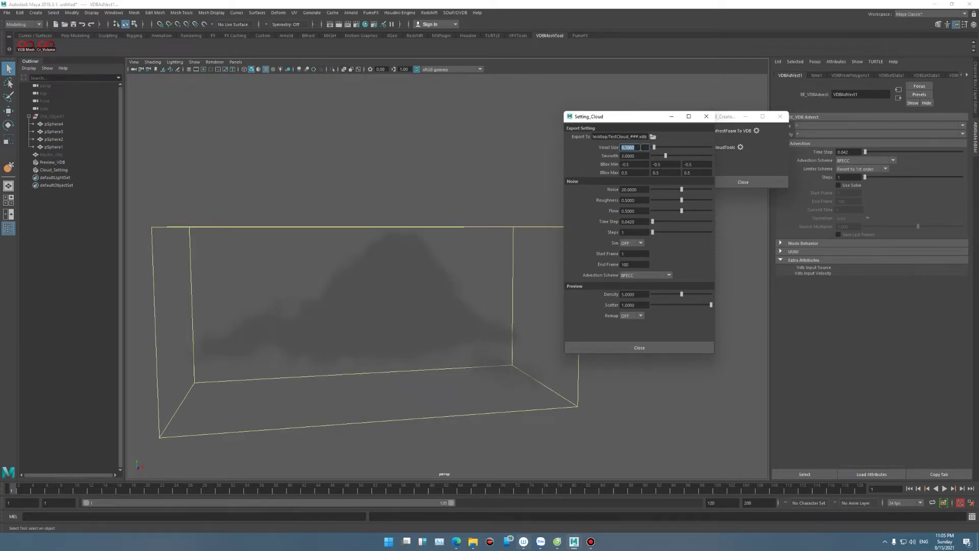
left_click(191, 36)
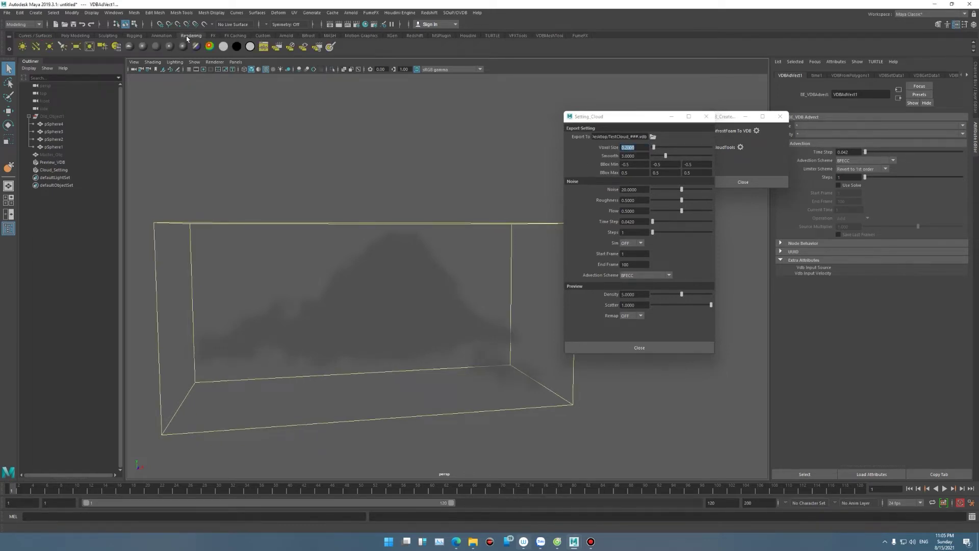
- Add a directional light scaled to 4.62, tilt it onto the cloud, and hide viewport lights
left_click(36, 47)
key("r")
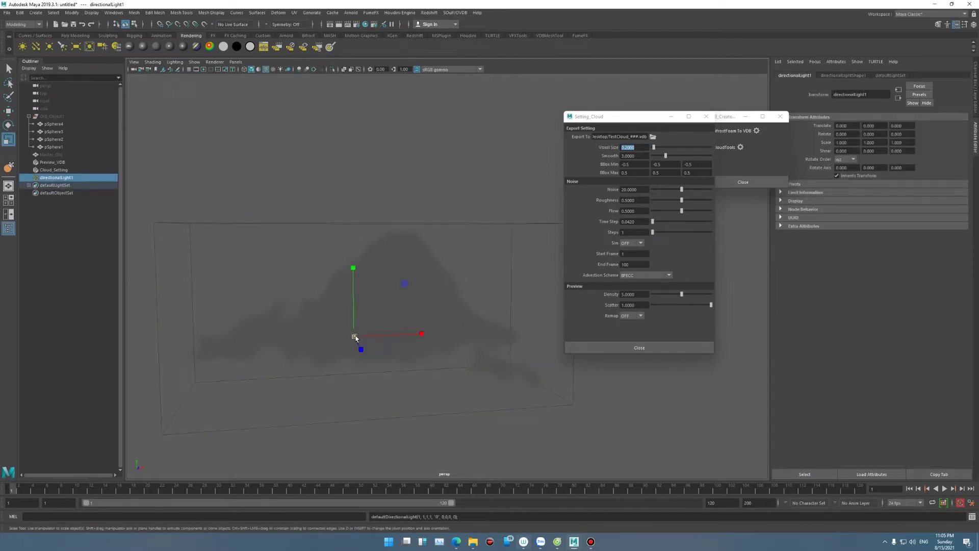
mouse_move(355, 337)
left_mouse_down()
mouse_move(444, 356)
mouse_move(334, 341)
mouse_move(354, 353)
left_mouse_up()
key("e")
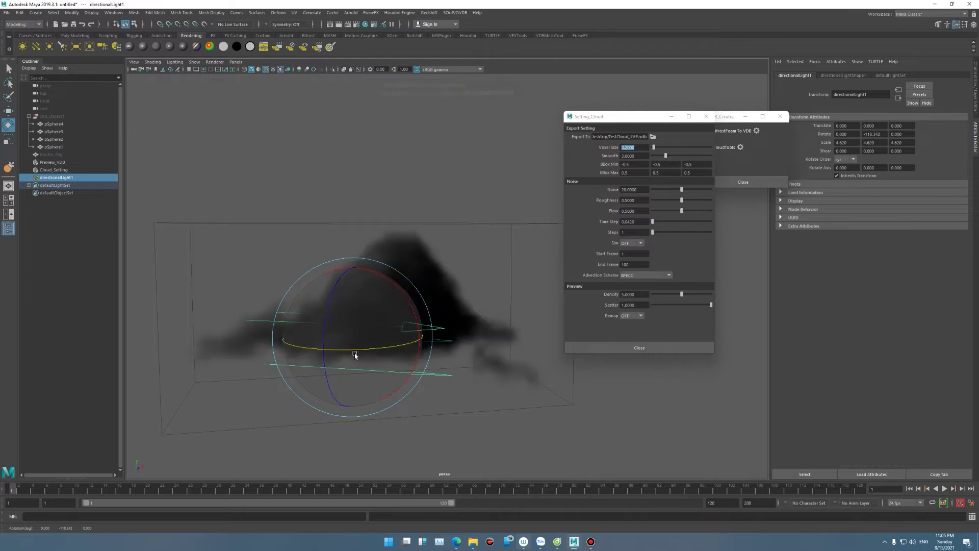
mouse_move(400, 290)
left_mouse_down()
mouse_move(405, 342)
mouse_move(376, 393)
mouse_move(422, 356)
mouse_move(271, 337)
mouse_move(433, 335)
mouse_move(324, 247)
left_mouse_up()
left_click(194, 62)
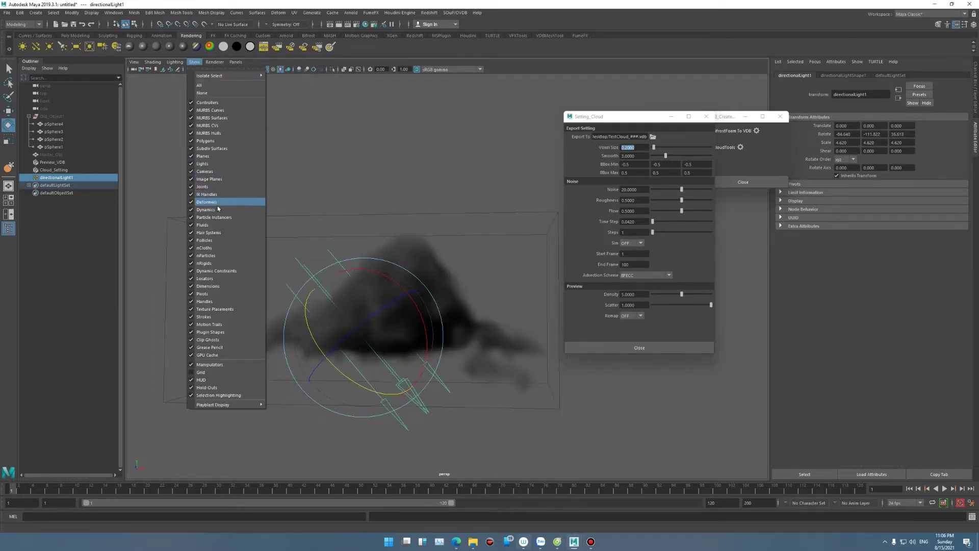
left_click(215, 163)
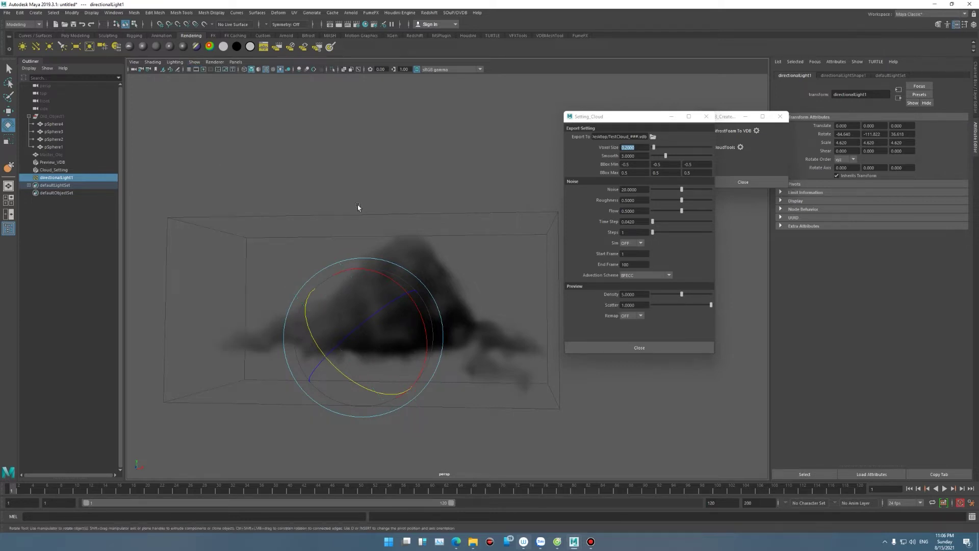
- Set the cloud's Density to 10
left_click(365, 216)
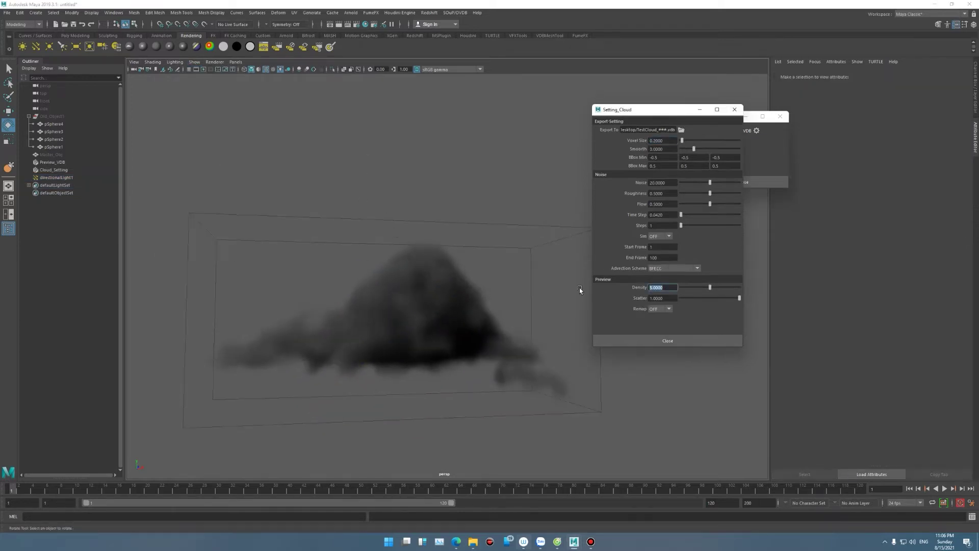
type("10")
key("Return")
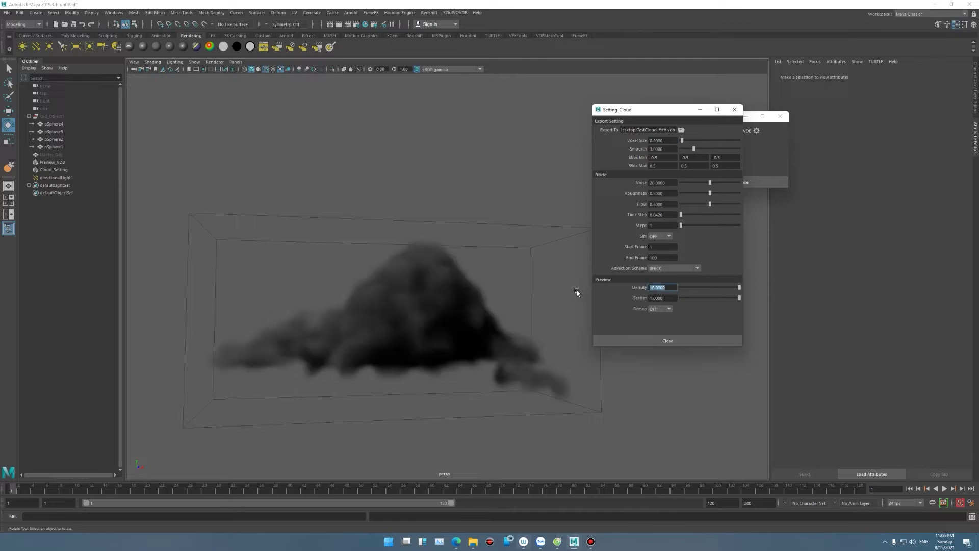
left_click_drag(423, 294, 410, 314, "alt")
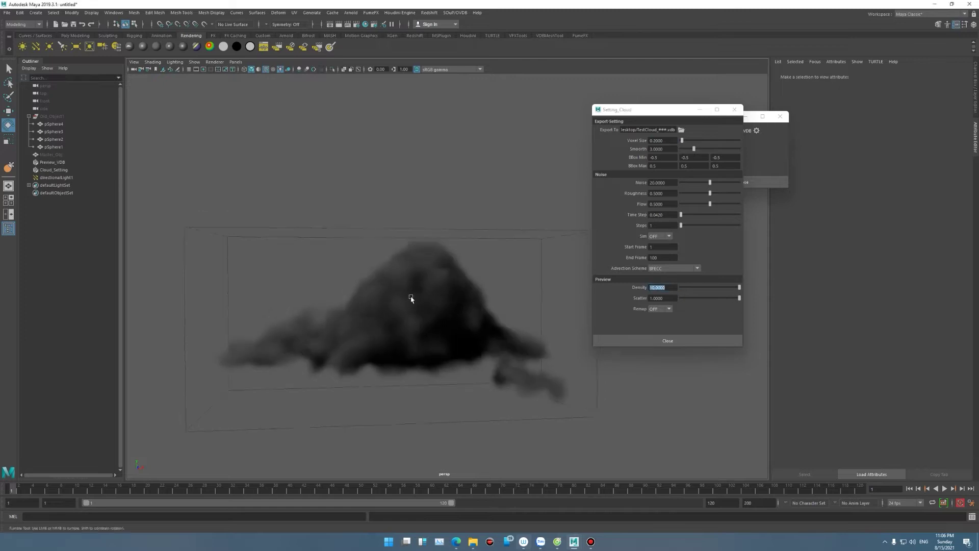
- Set Scatter to 2 and turn Remap on
left_click(671, 288)
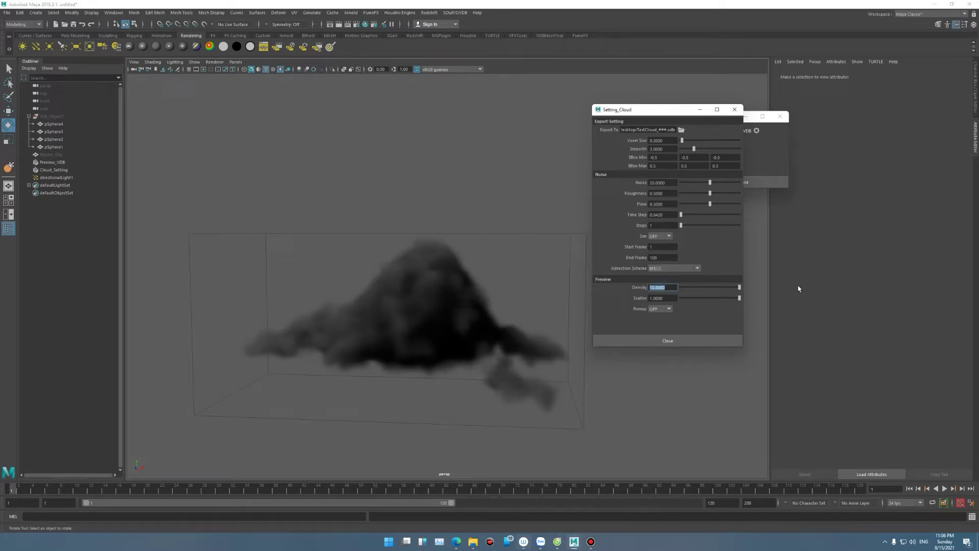
key("Tab")
type("2")
key("Return")
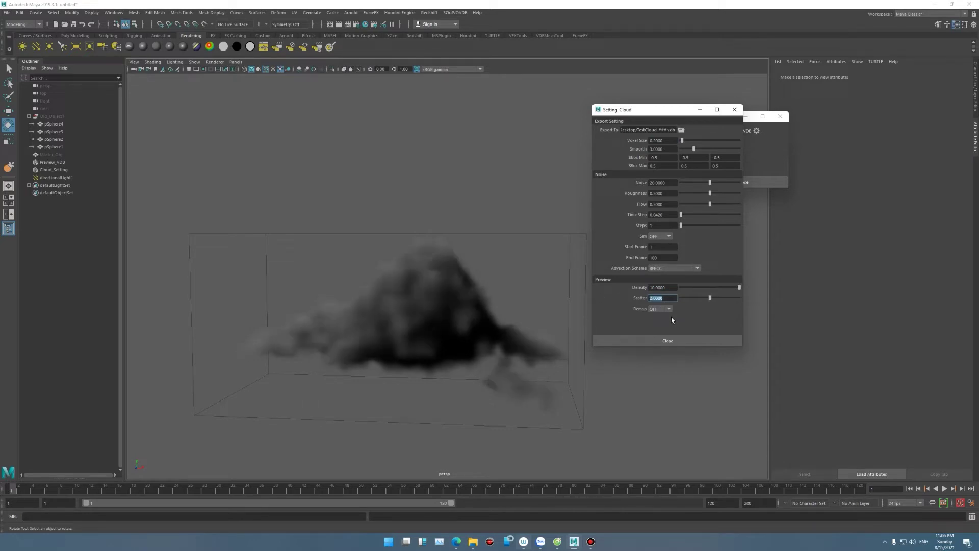
left_click_drag(389, 277, 372, 278, "alt")
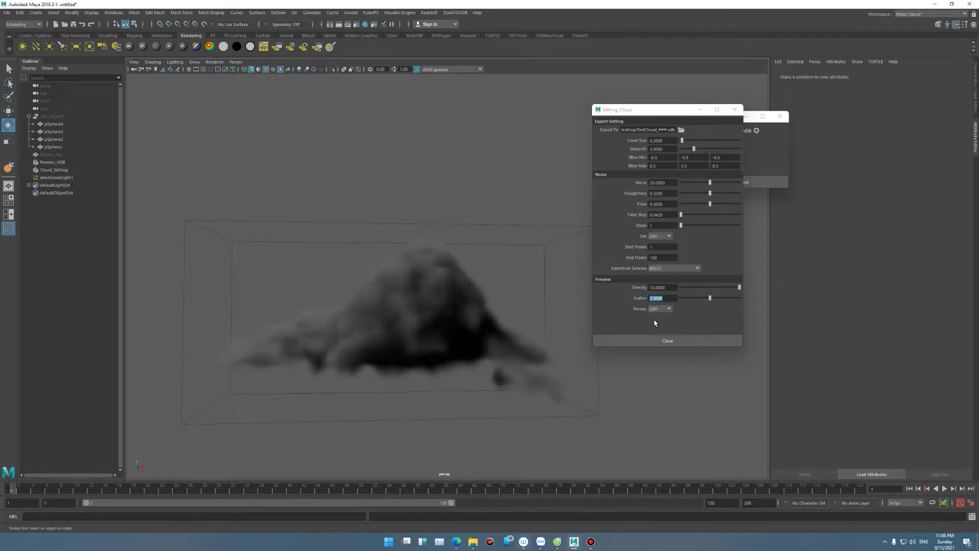
left_click(665, 308)
left_click(660, 325)
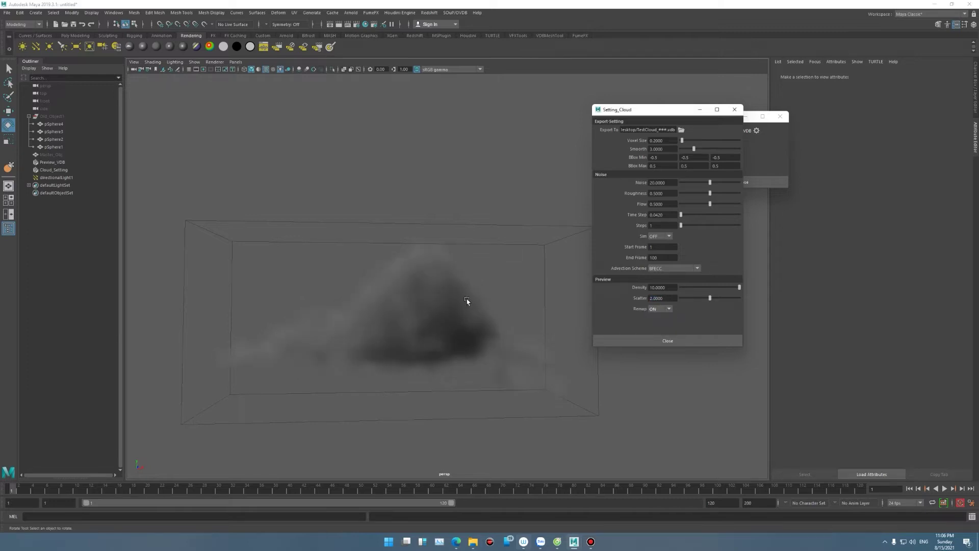
mouse_move(466, 302)
left_mouse_down("alt")
mouse_move(365, 302)
mouse_move(468, 301)
left_mouse_up("alt")
right_click_drag(444, 308, 521, 305, "alt")
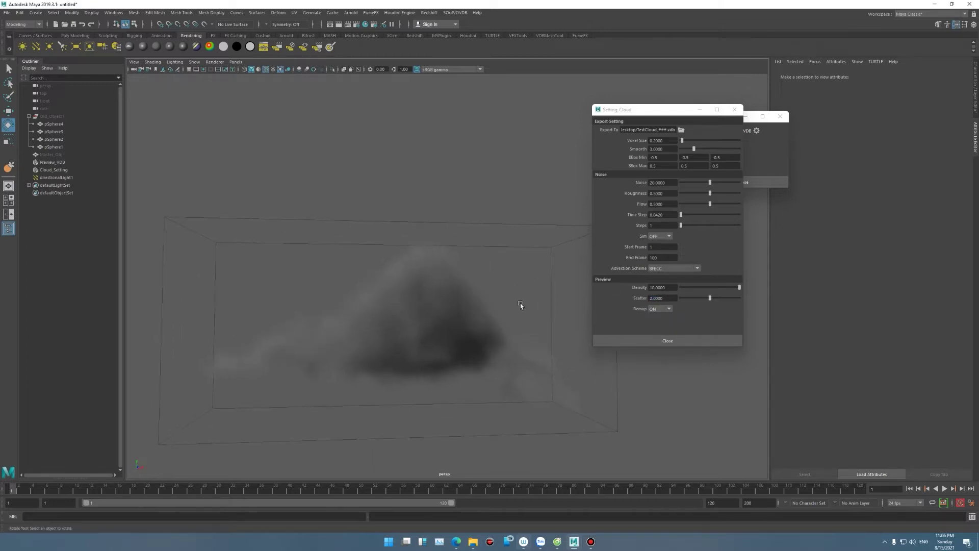
- Set the cloud's Noise to 30
left_click(644, 311)
left_click_drag(668, 183, 565, 185)
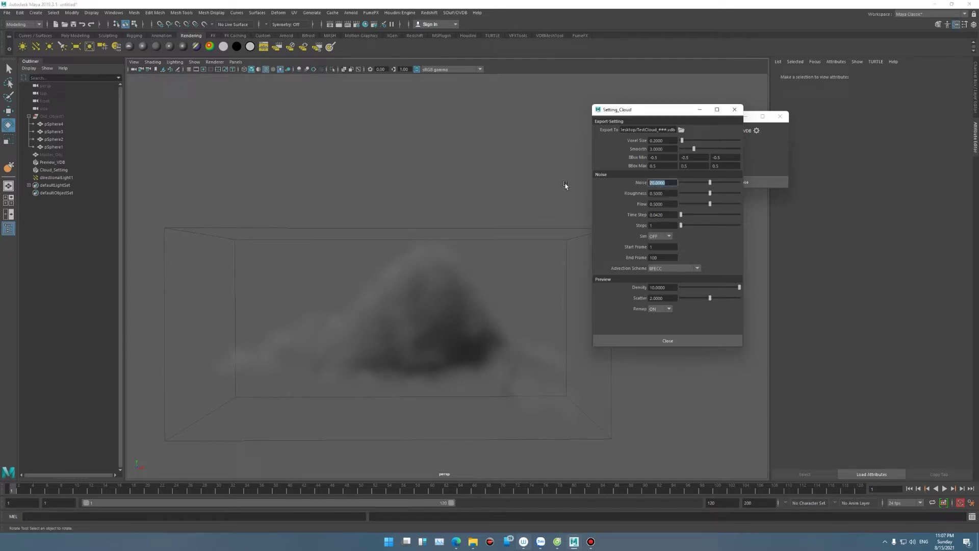
type("30")
key("Return")
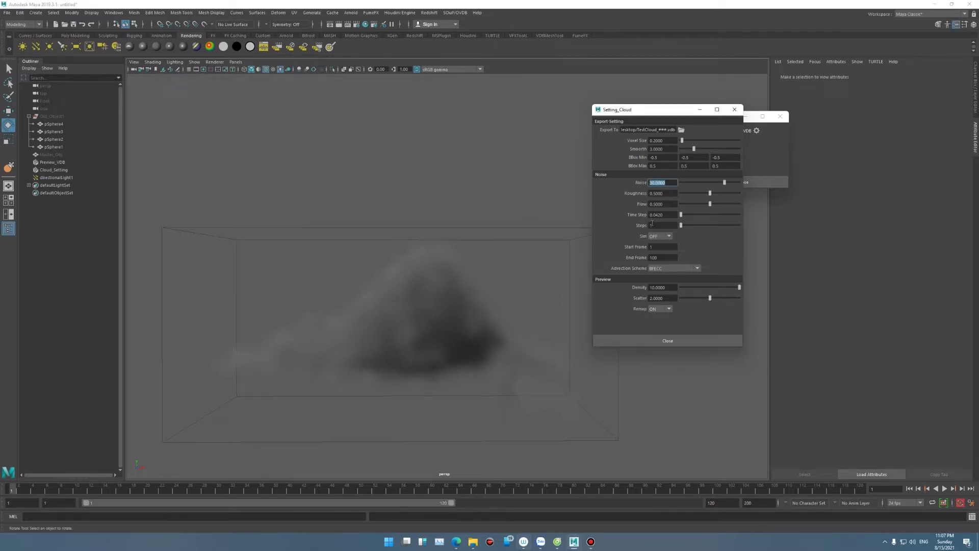
- Set Time Step to 0.2, after briefly trying 0.4
left_click_drag(652, 215, 676, 215)
left_click_drag(437, 266, 426, 259, "alt")
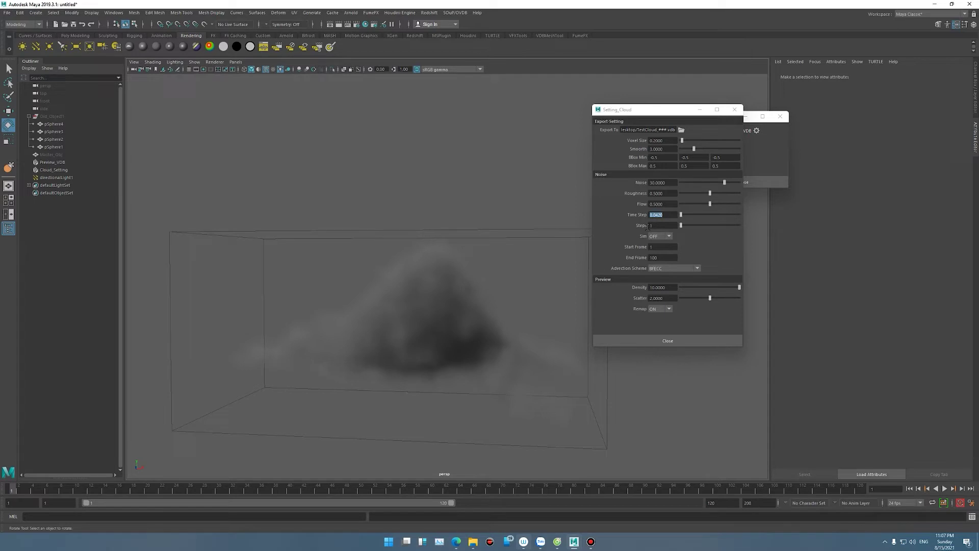
type("0.4")
key("Return")
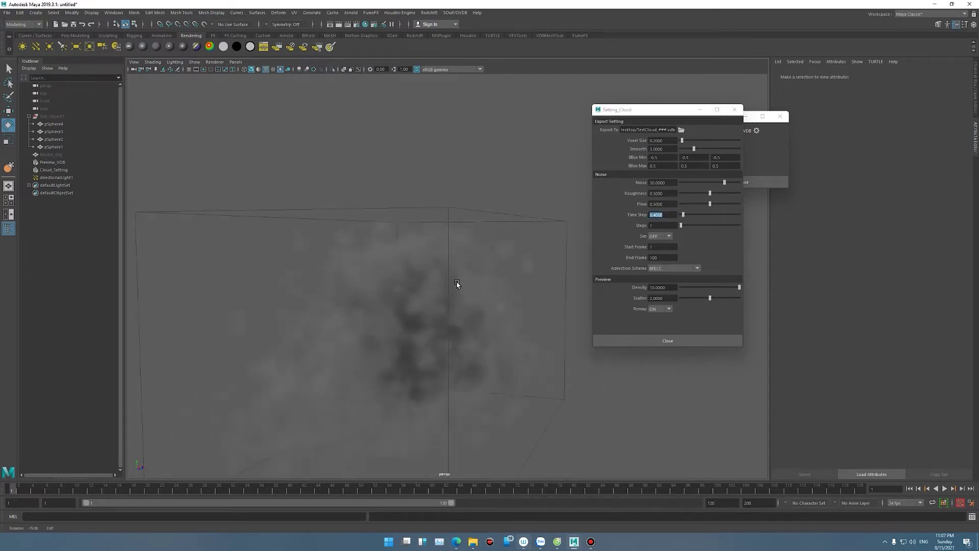
left_click_drag(490, 291, 331, 319, "alt")
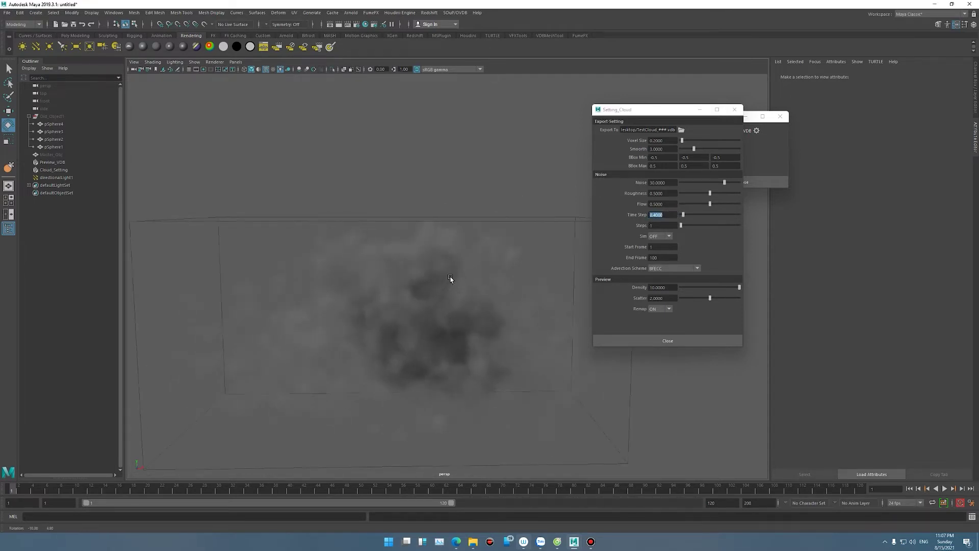
left_click(663, 215)
type("0")
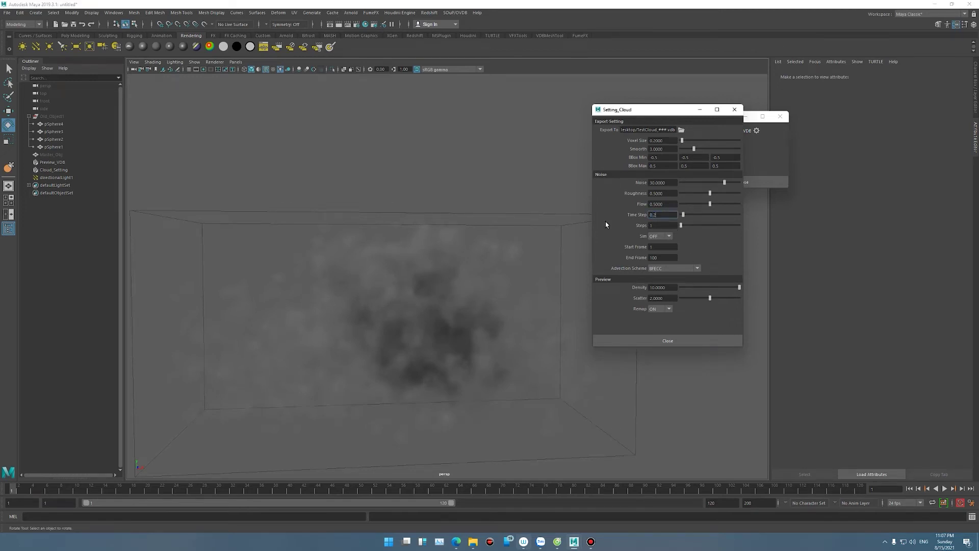
type(".2")
key("Return")
- Raise Density to 20 and set noise Steps to 2
mouse_move(427, 277)
left_mouse_down("alt")
mouse_move(339, 280)
mouse_move(429, 276)
left_mouse_up("alt")
left_click(661, 287)
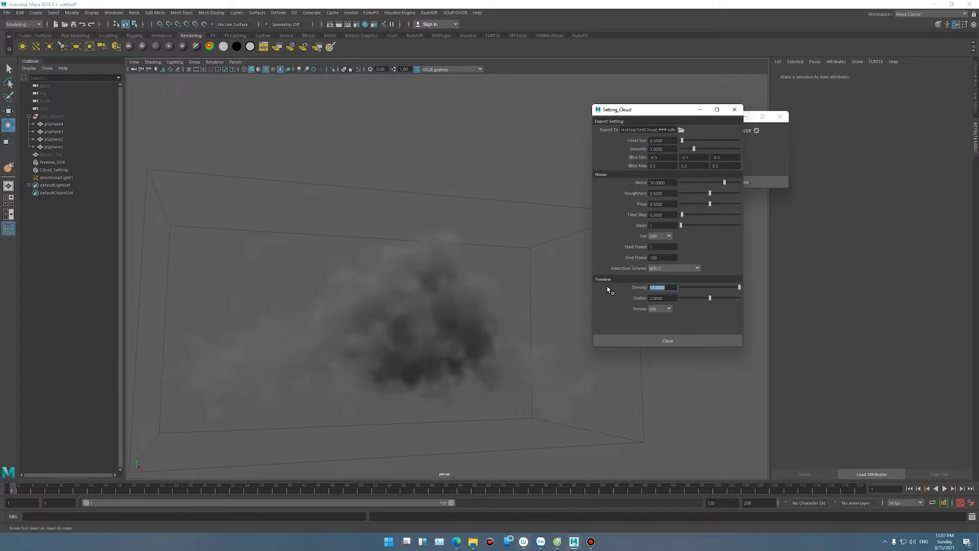
type("20")
key("Return")
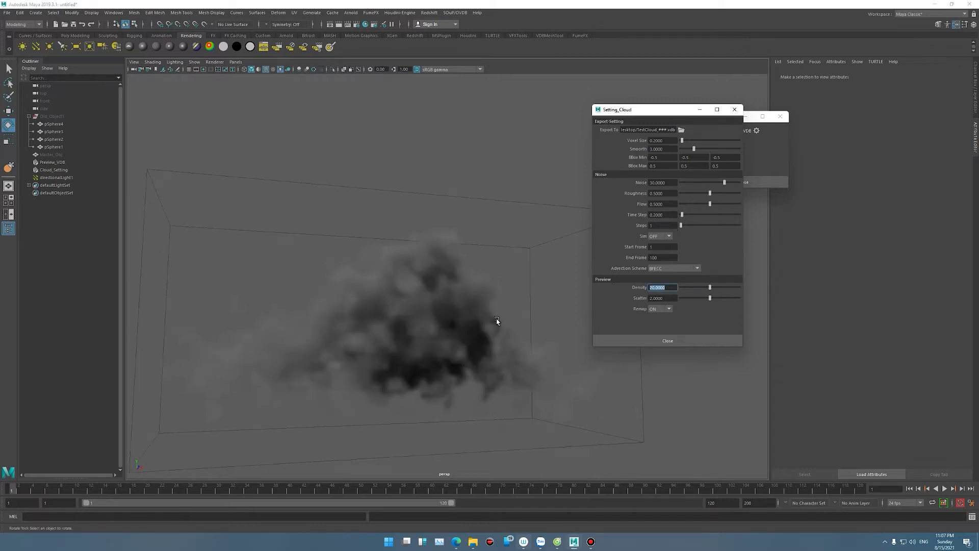
mouse_move(498, 321)
left_mouse_down("alt")
mouse_move(386, 321)
mouse_move(443, 316)
left_mouse_up("alt")
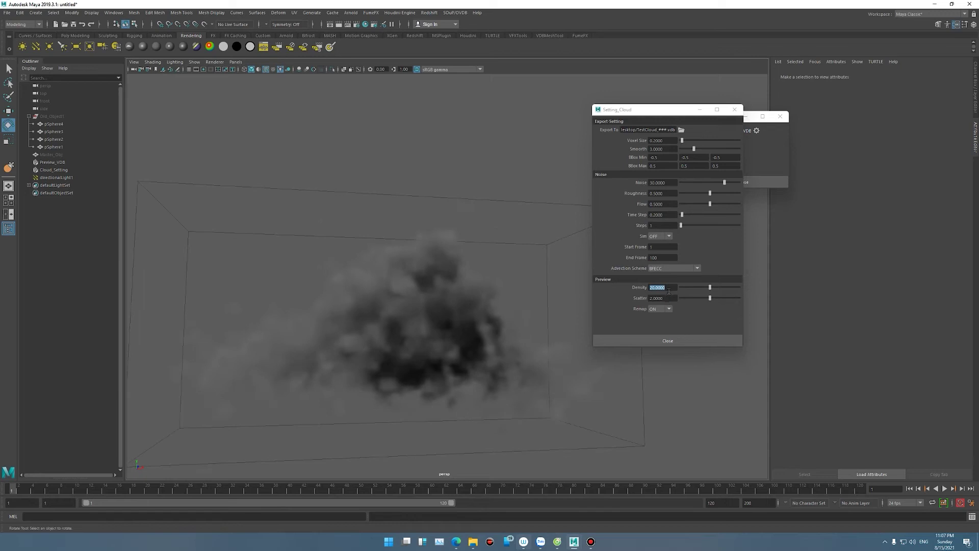
left_click(662, 225)
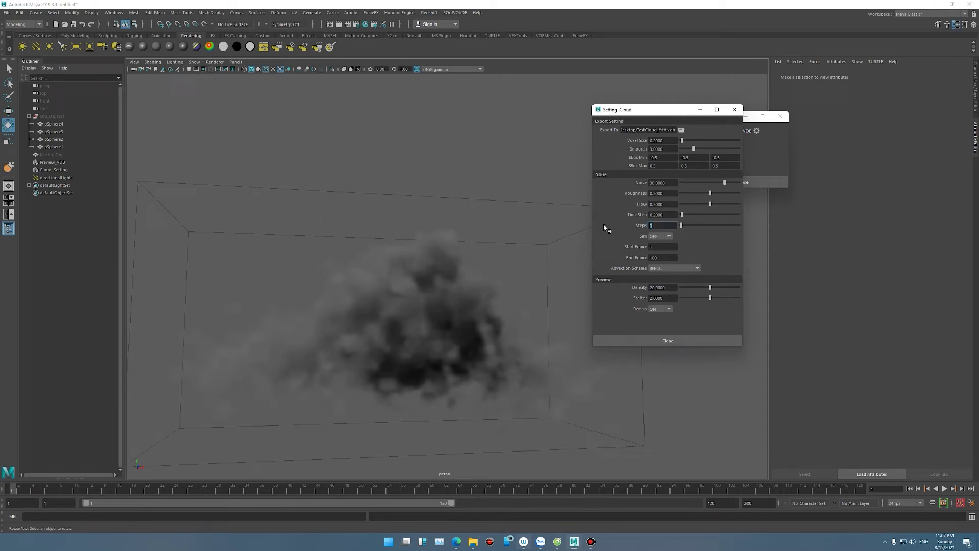
type("2")
key("Return")
mouse_move(430, 280)
left_mouse_down("alt")
mouse_move(334, 287)
mouse_move(459, 284)
mouse_move(426, 280)
left_mouse_up("alt")
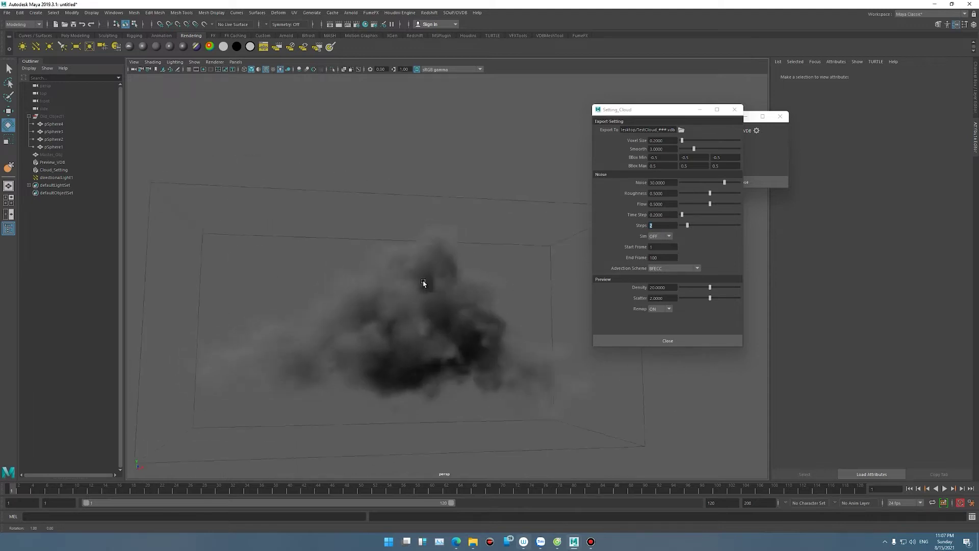
right_click_drag(427, 280, 264, 280, "alt")
mouse_move(264, 280)
left_mouse_down("alt")
mouse_move(449, 281)
mouse_move(387, 285)
mouse_move(454, 291)
mouse_move(459, 334)
mouse_move(452, 281)
left_mouse_up("alt")
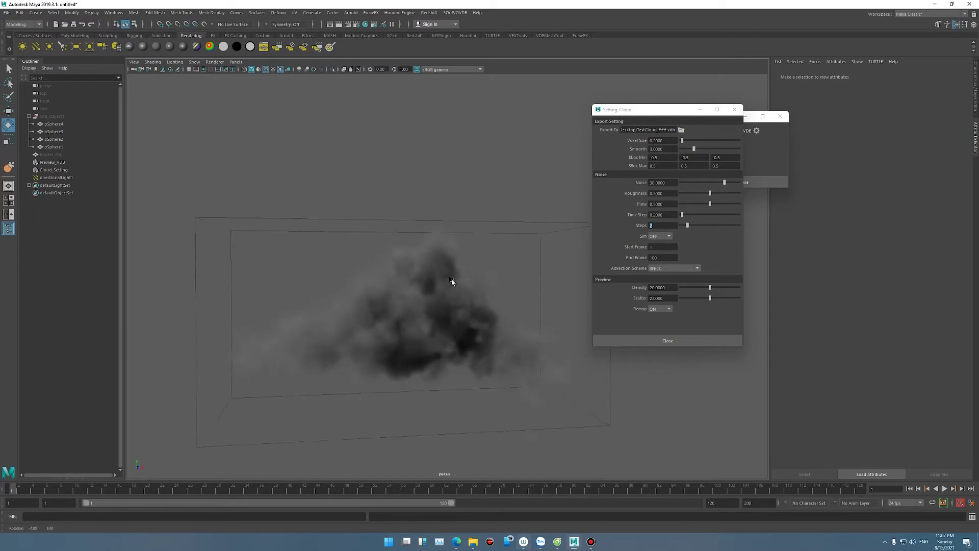
scroll(432, 306, "up", 2)
left_click(670, 142)
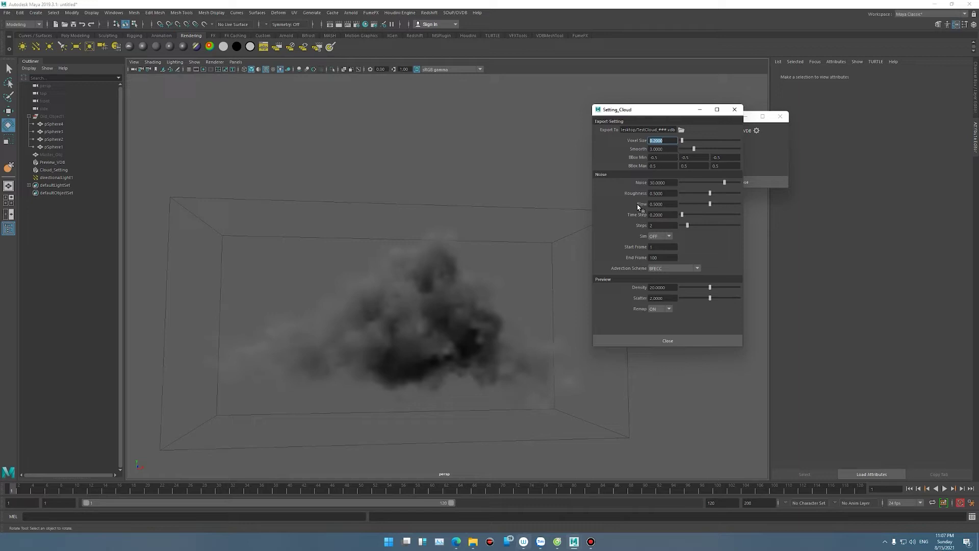
left_click(670, 204)
key("Tab")
key("Tab")
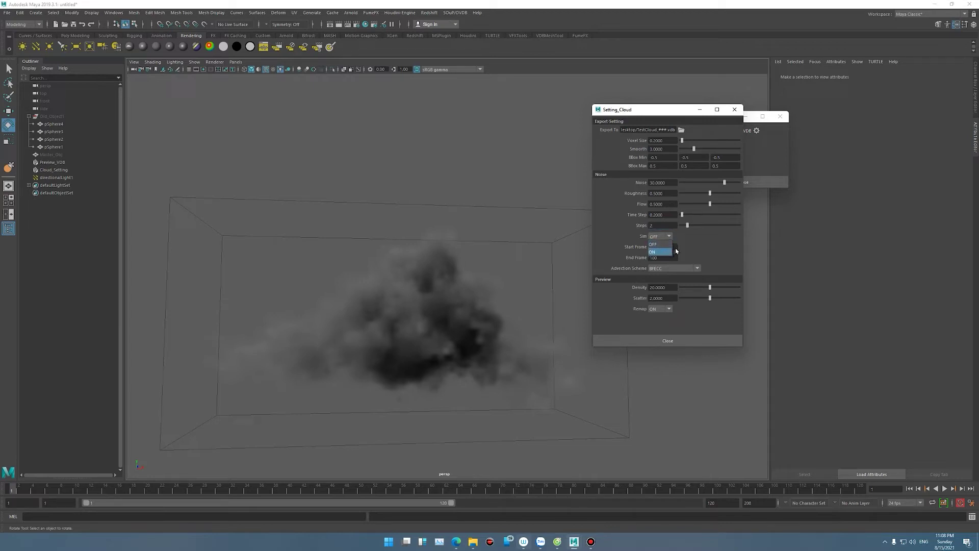
left_click(686, 256)
left_click(658, 237)
left_click_drag(483, 291, 385, 295, "alt")
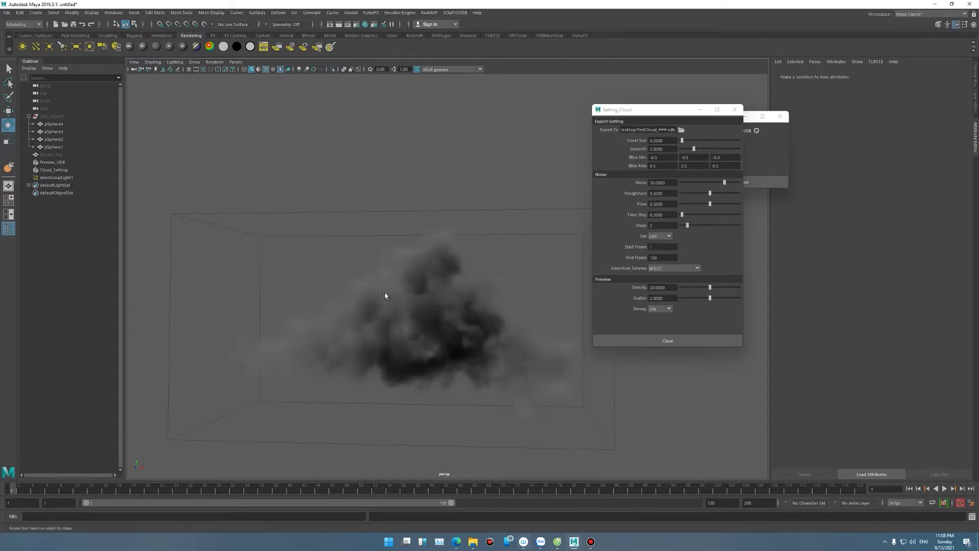
mouse_move(451, 325)
left_mouse_down("alt")
mouse_move(345, 335)
mouse_move(586, 258)
mouse_move(485, 299)
mouse_move(531, 245)
left_mouse_up("alt")
double_click(670, 148)
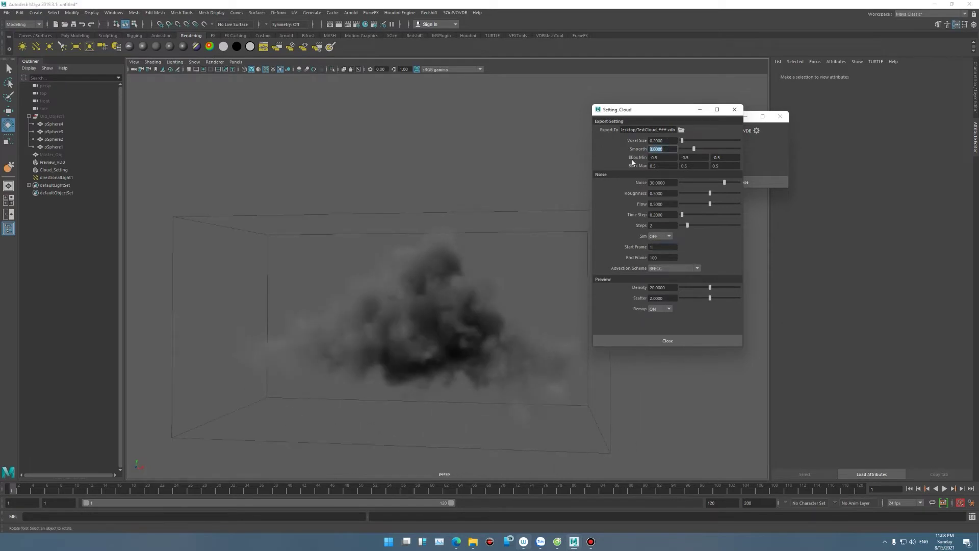
mouse_move(454, 255)
left_mouse_down("alt")
mouse_move(464, 271)
mouse_move(415, 240)
mouse_move(466, 246)
left_mouse_up("alt")
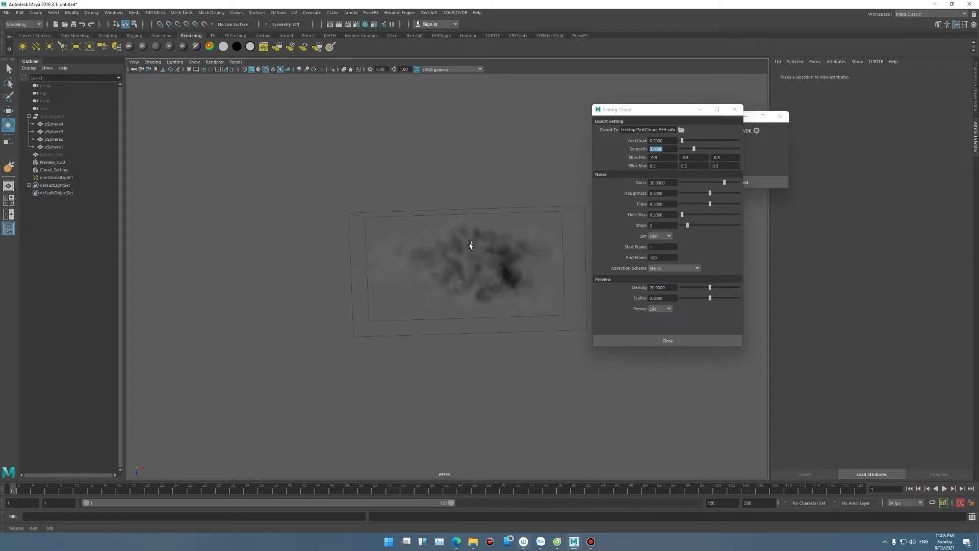
- Set the cloud's BBox Min to -3, -2, -3
double_click(671, 158)
type("-2")
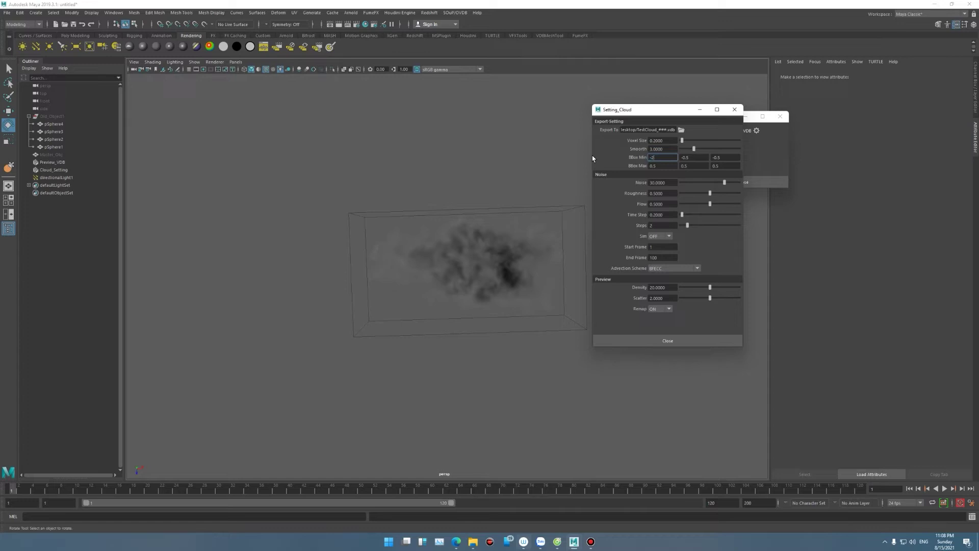
key("Return")
key("Tab")
key("Tab")
type("-2")
key("Return")
type("-3")
key("Return")
- Set the cloud's BBox Max to 3, 2, 3
left_click(662, 158)
type("-3")
key("Tab")
type("-2")
key("Tab")
key("Tab")
type("3")
- Lower Voxel Size to 0.1 for finer cloud detail
left_click_drag(500, 340, 489, 306, "alt")
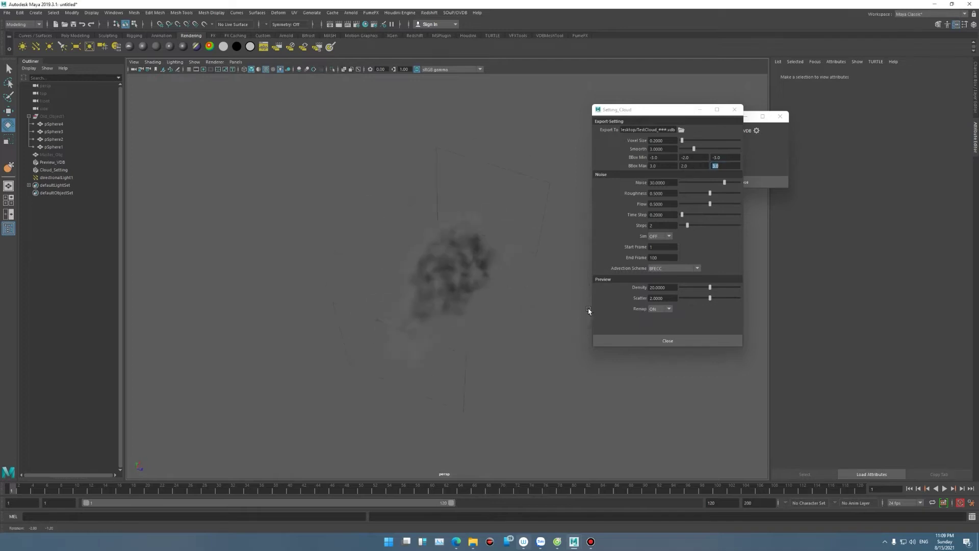
mouse_move(494, 341)
left_mouse_down("alt")
mouse_move(411, 335)
mouse_move(473, 317)
mouse_move(494, 343)
left_mouse_up("alt")
scroll(432, 326, "up", 4)
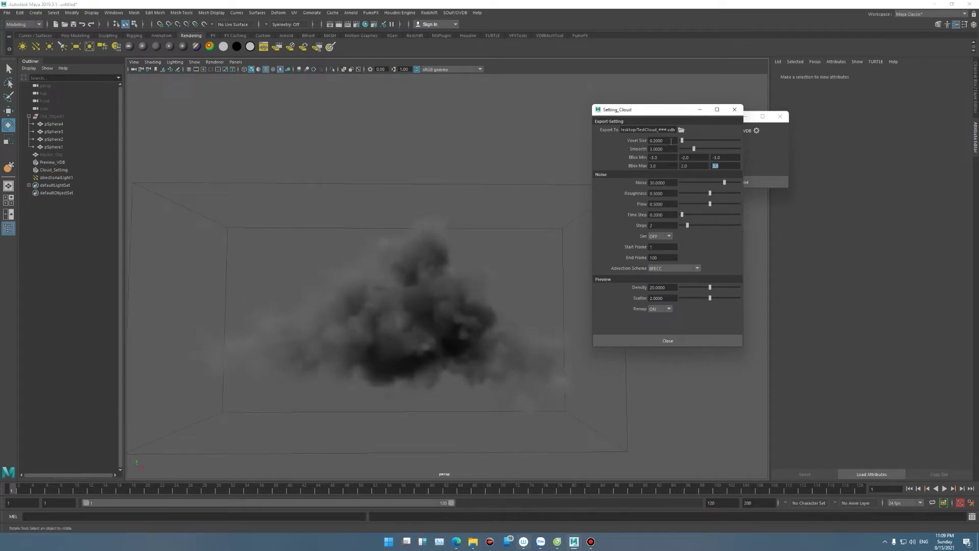
left_click(598, 151)
type("1")
key("Return")
mouse_move(420, 292)
left_mouse_down("alt")
mouse_move(445, 279)
mouse_move(393, 283)
mouse_move(529, 280)
mouse_move(437, 284)
mouse_move(459, 300)
mouse_move(583, 209)
left_mouse_up("alt")
- Set the cloud's Smooth value to 6
left_click(665, 149)
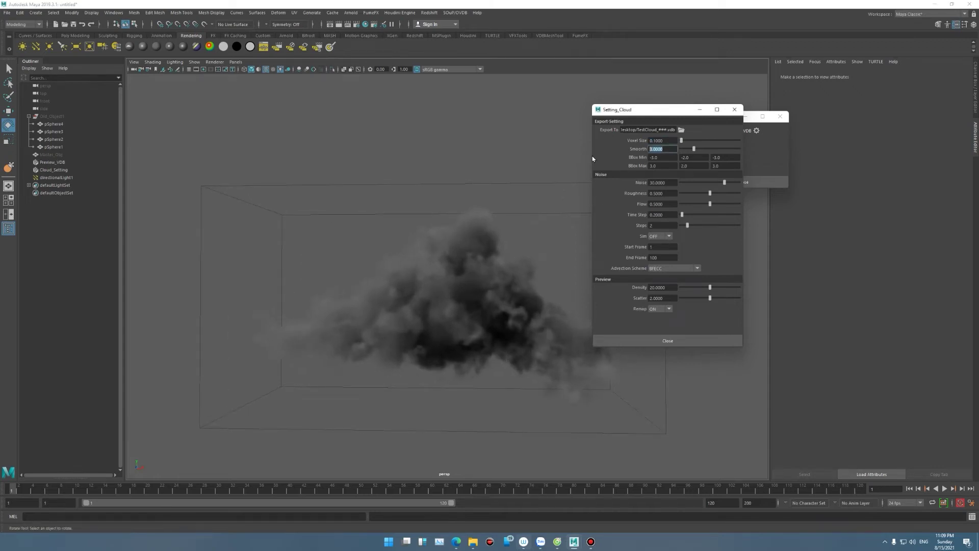
type("6")
key("Return")
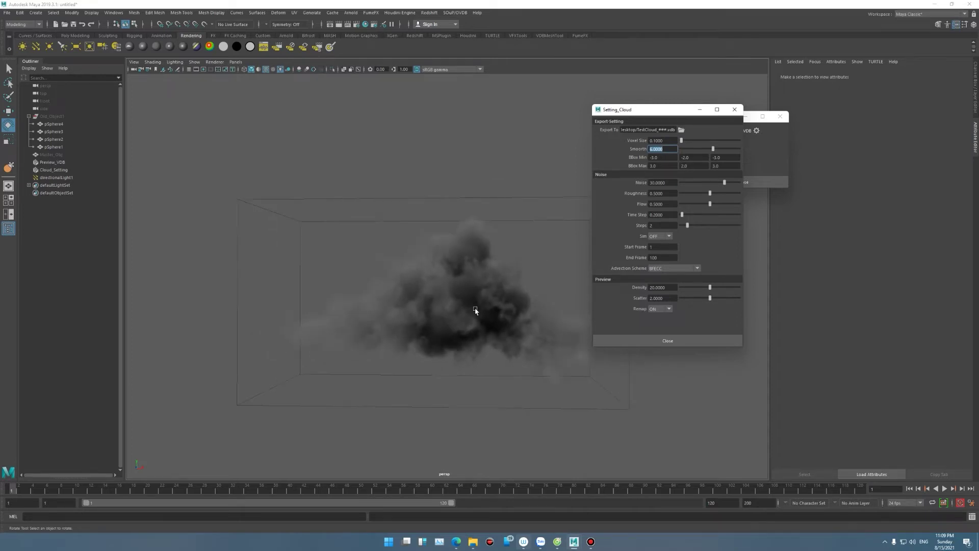
scroll(475, 310, "up", 2)
mouse_move(475, 309)
left_mouse_down("alt")
mouse_move(422, 312)
mouse_move(435, 319)
left_mouse_up("alt")
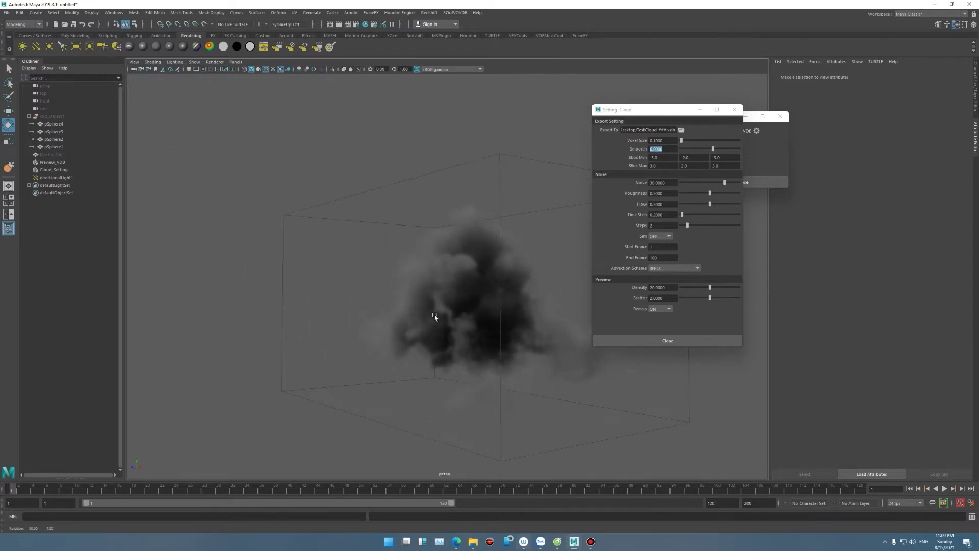
- Cycle through the advection schemes and settle on BFECC
left_click(666, 269)
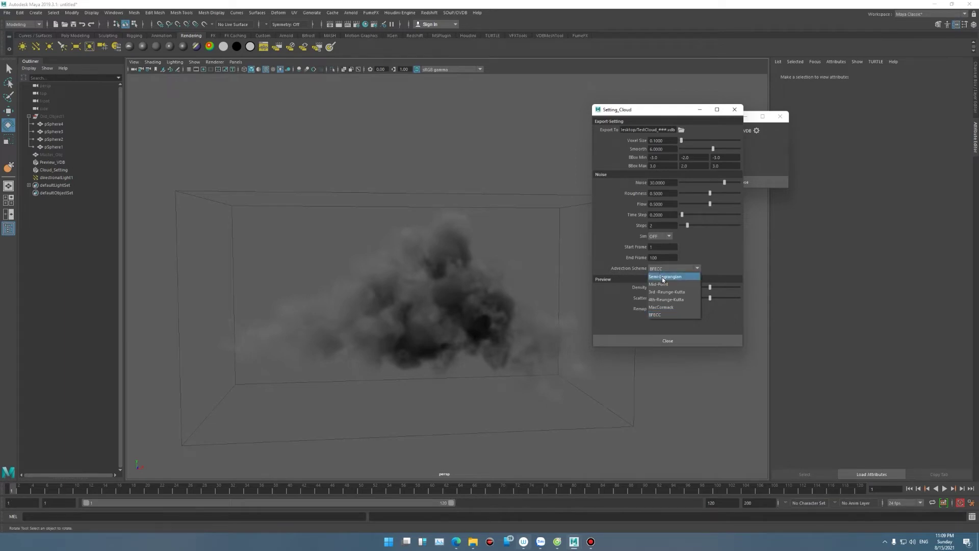
left_click(664, 276)
left_click_drag(494, 306, 475, 308, "alt")
left_click(672, 269)
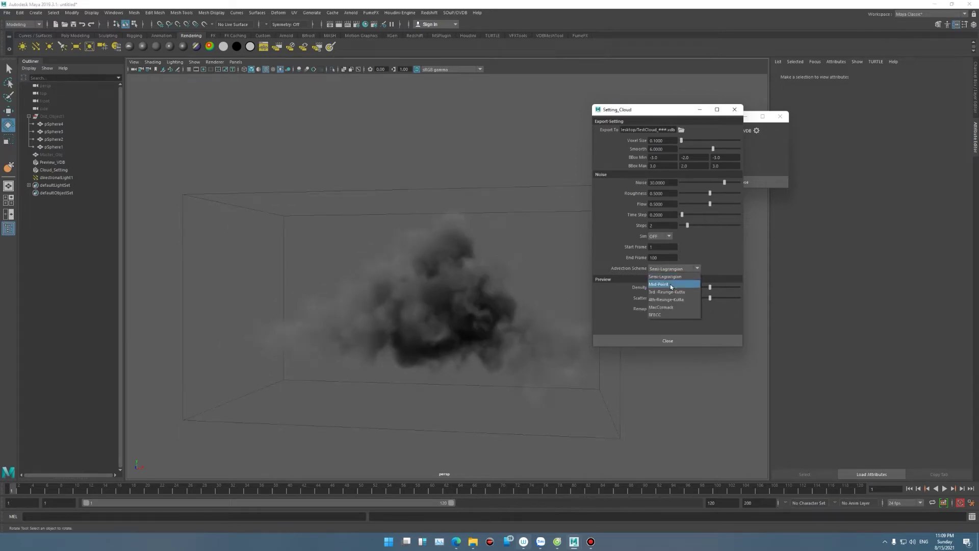
left_click(671, 284)
left_click(670, 268)
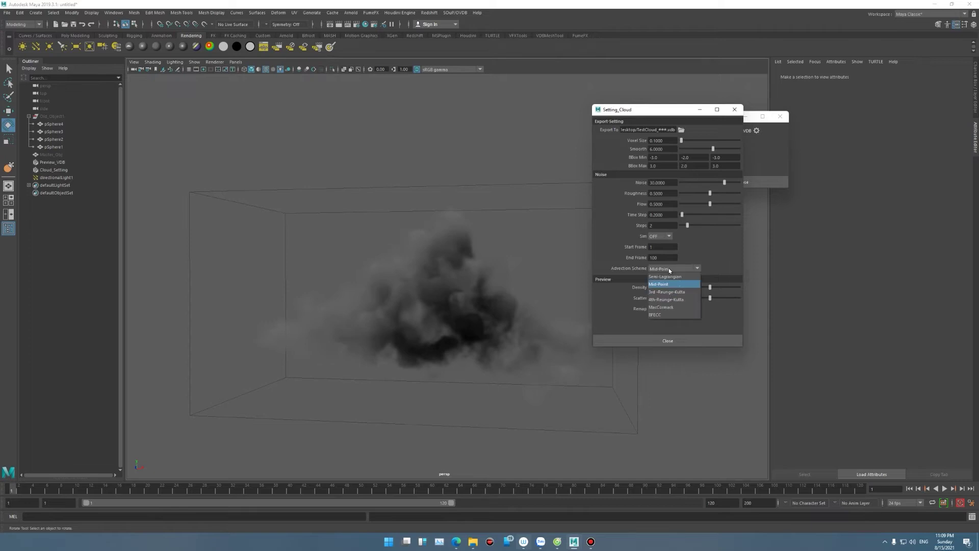
key("Down")
key("Return")
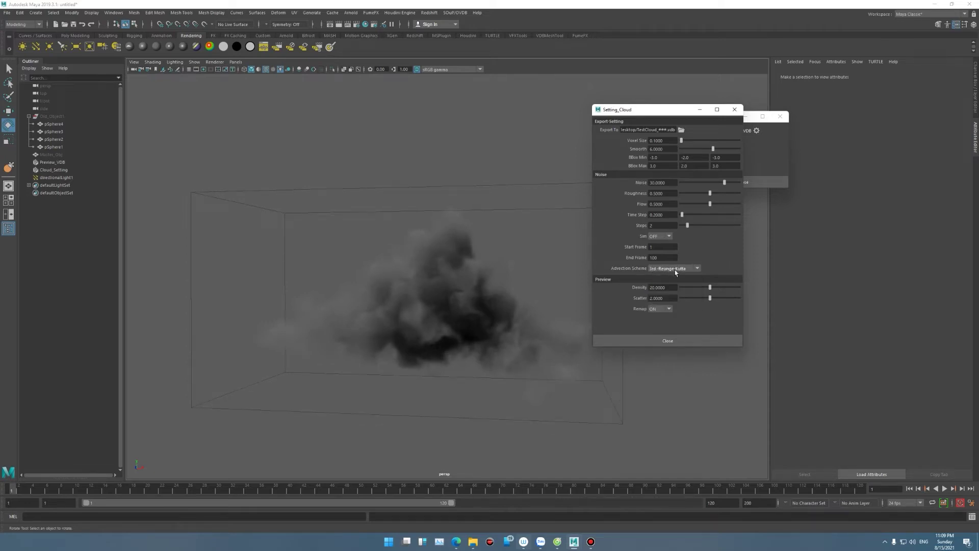
left_click(668, 269)
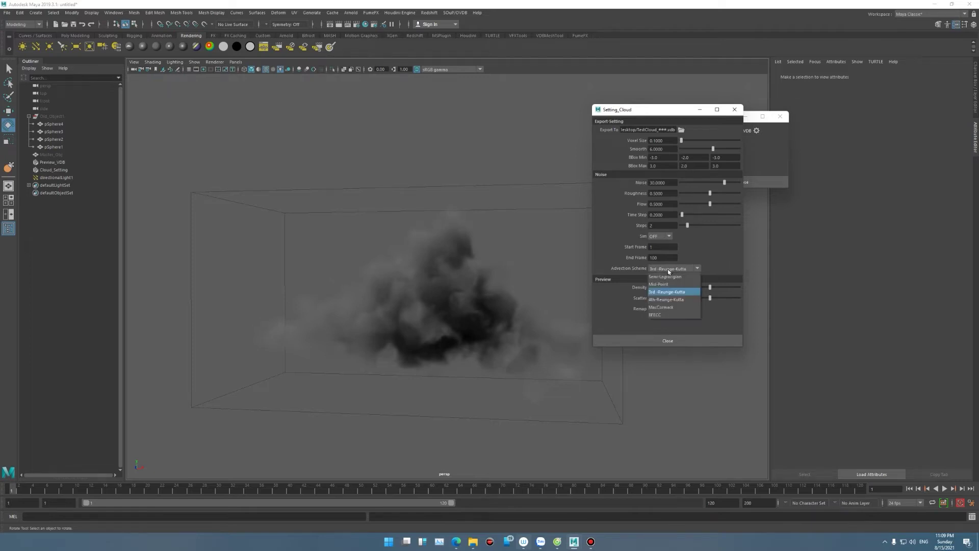
key("Down")
key("Return")
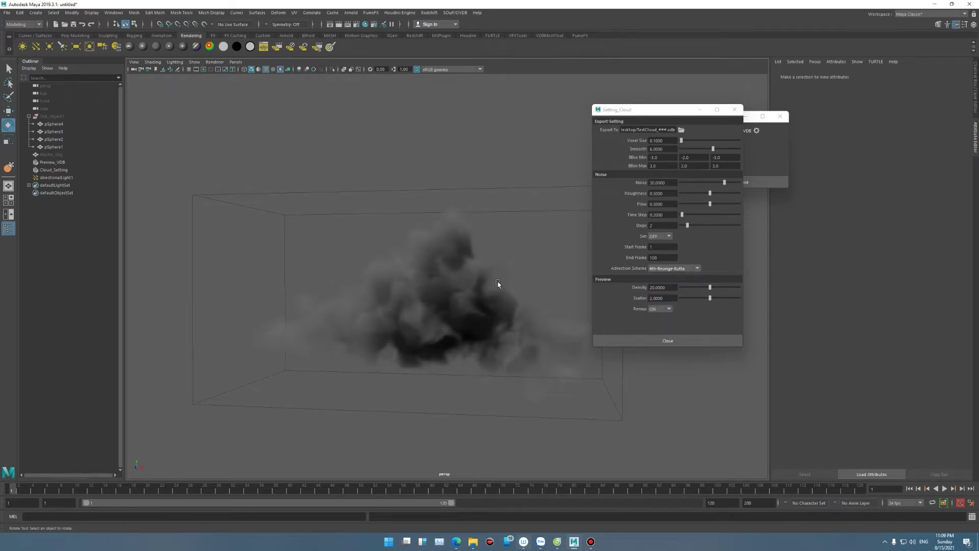
left_click(670, 269)
left_click(675, 311)
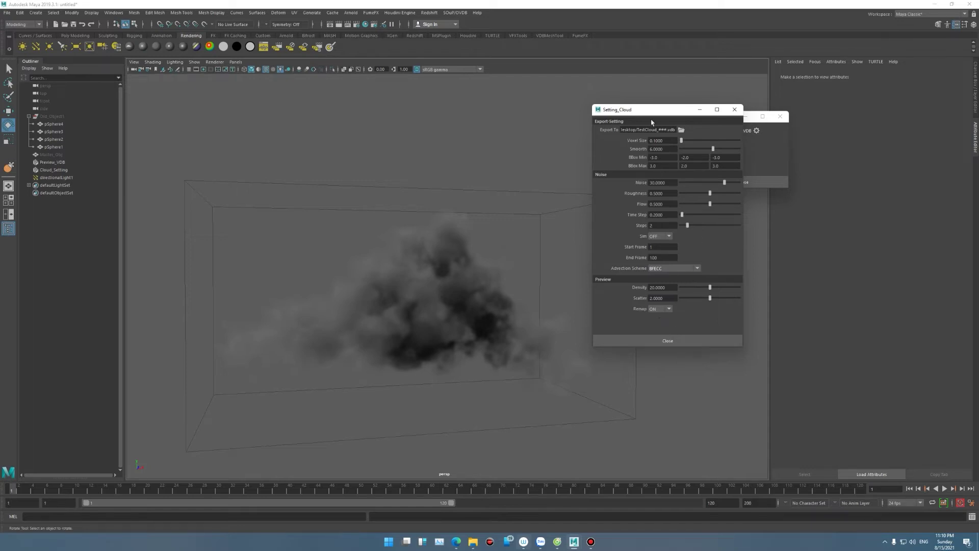
- Check the Export To path, then close Setting_Cloud
left_click_drag(651, 109, 592, 105)
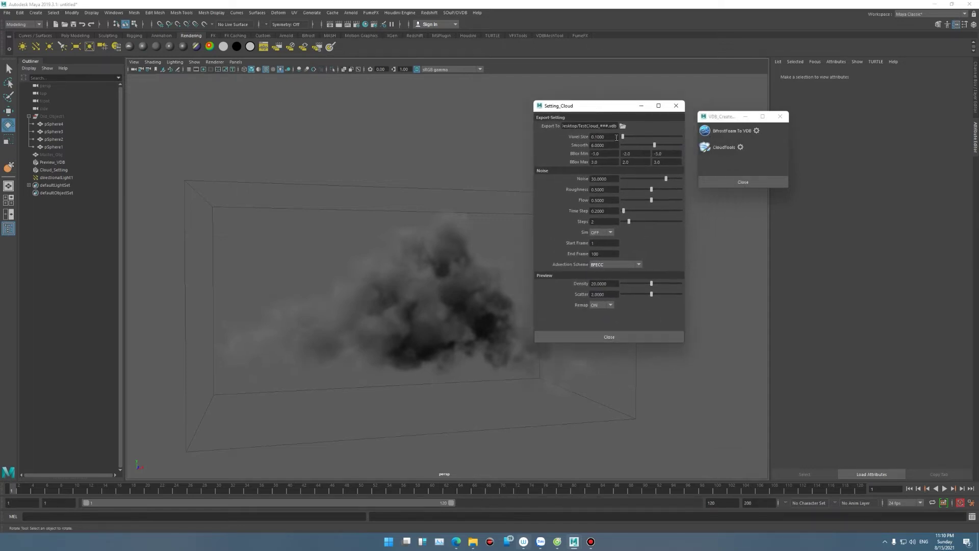
left_click(580, 126)
double_click(605, 125)
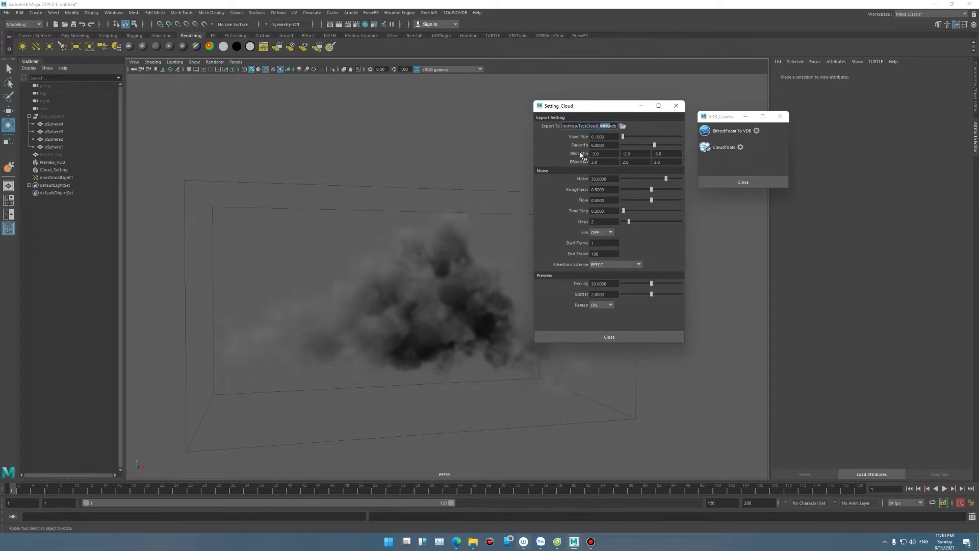
left_click(622, 337)
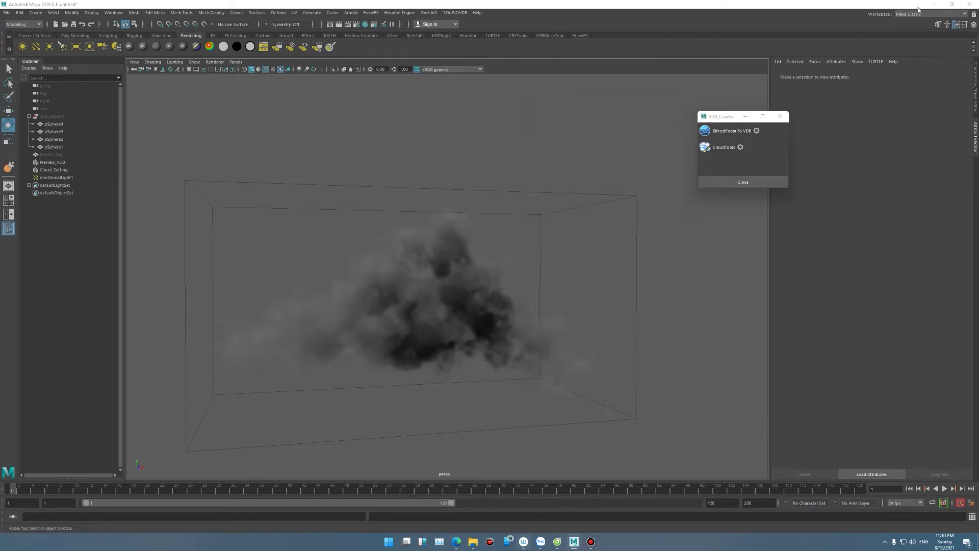
- Minimize Maya to locate the exported VDB file on the desktop, then restore Maya
left_click(935, 4)
left_click_drag(72, 357, 509, 107)
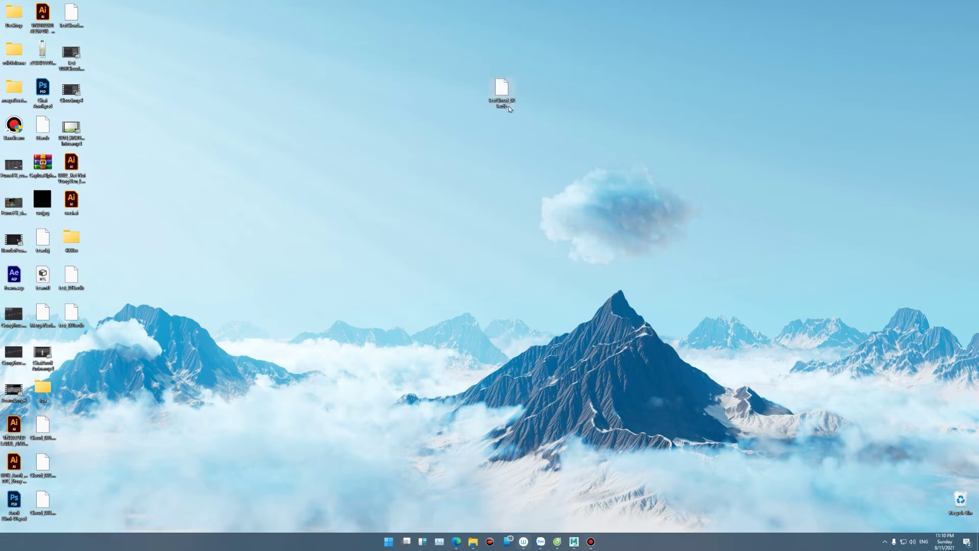
left_click_drag(471, 61, 568, 179)
mouse_move(574, 541)
left_click(612, 496)
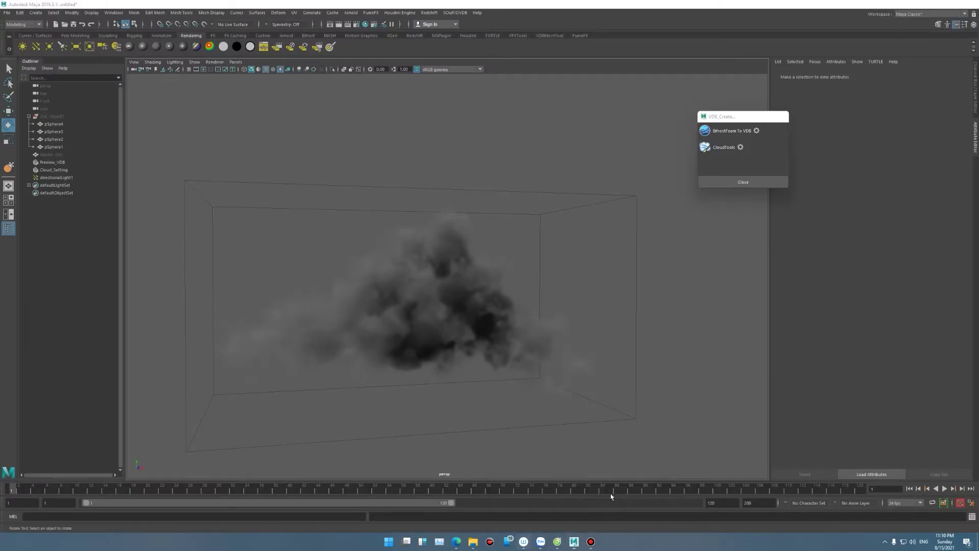
- Reopen Setting_Cloud from the Cloud_Setting object and switch to the Move tool
left_click_drag(536, 289, 509, 290, "alt")
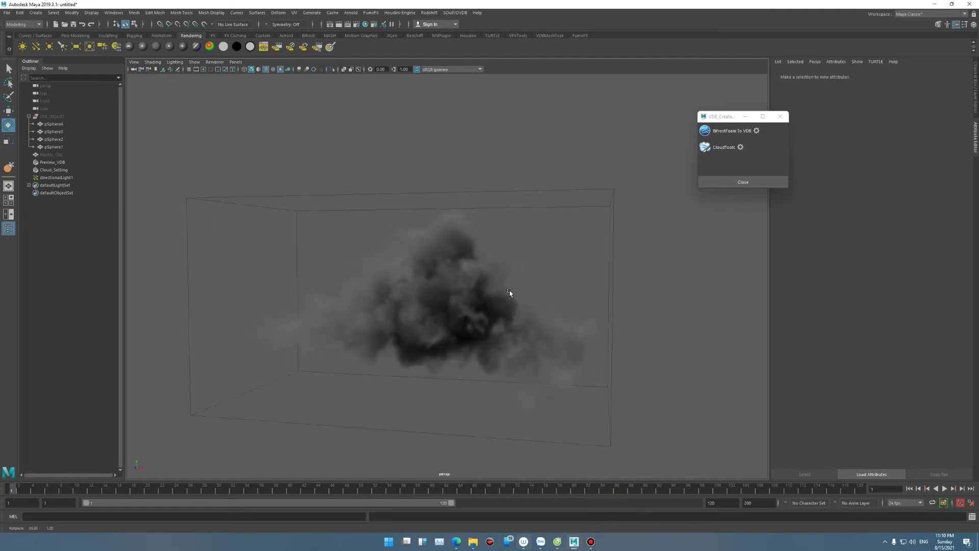
left_click(66, 169)
left_click(741, 147)
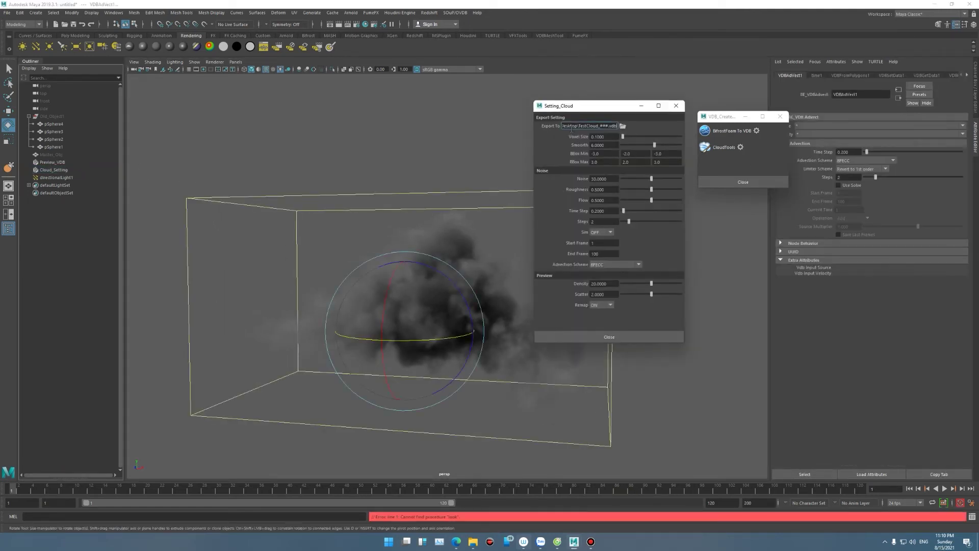
left_click_drag(586, 105, 628, 106)
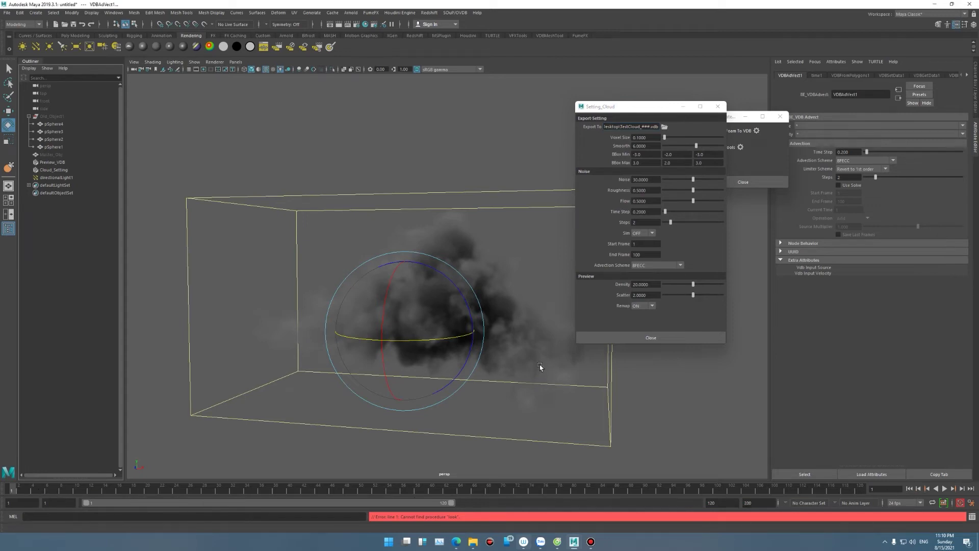
left_click_drag(537, 367, 510, 369, "alt")
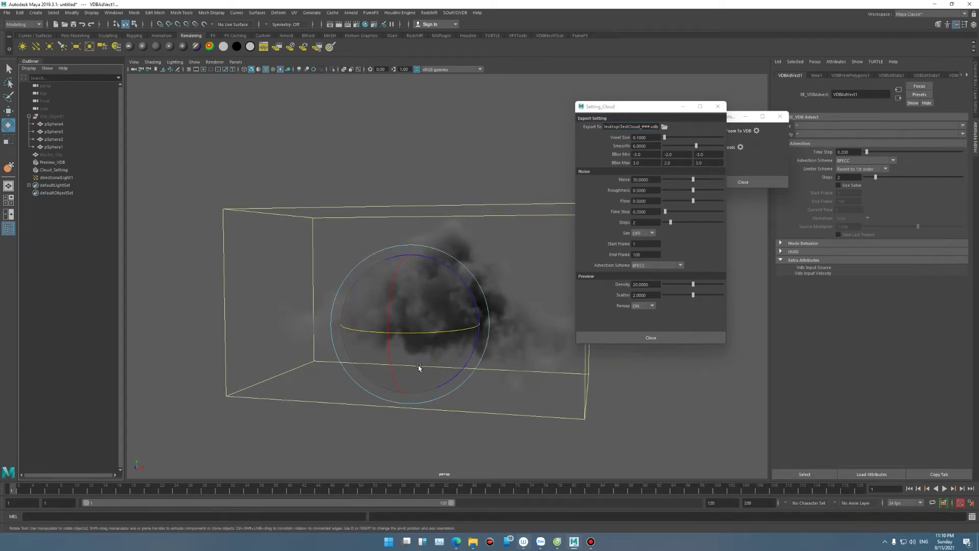
key("w")
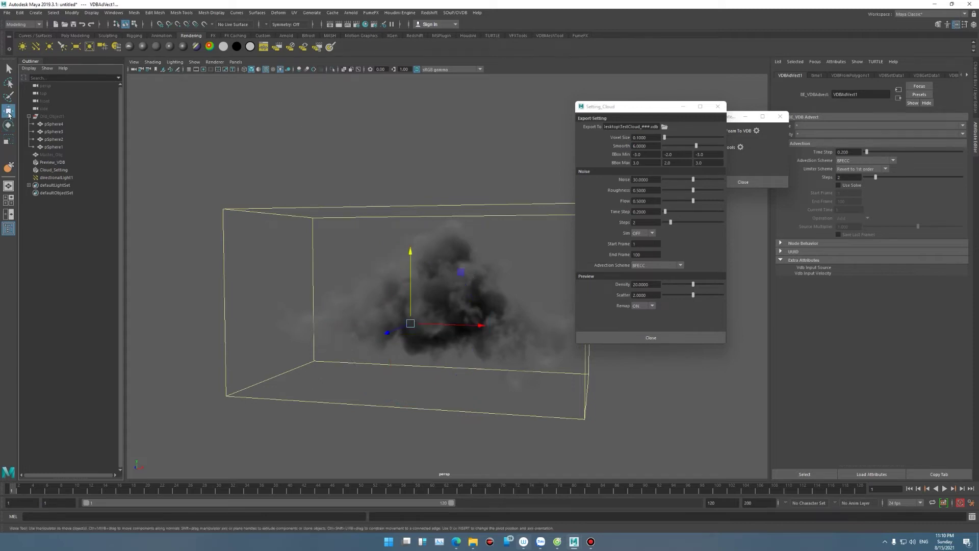
left_click(420, 202)
right_click_drag(428, 200, 450, 261, "alt")
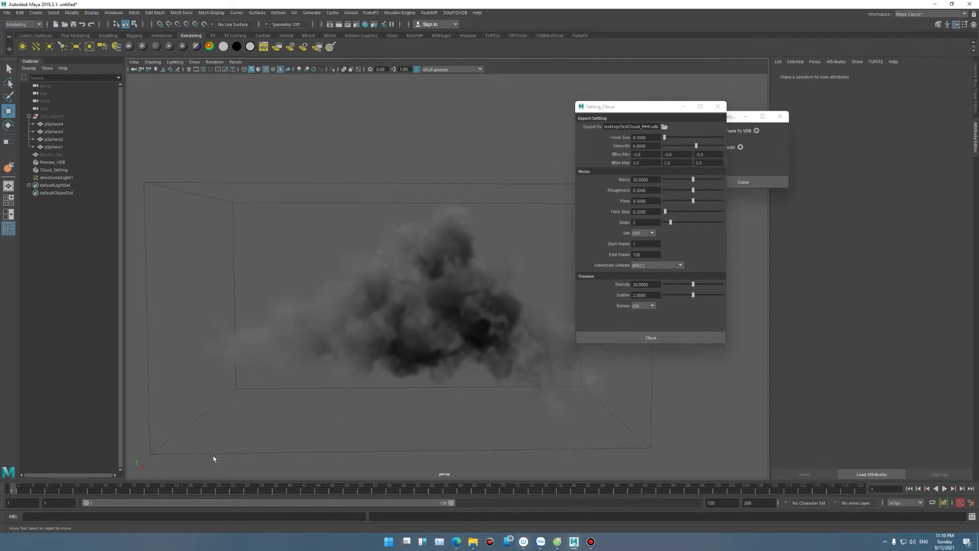
left_click_drag(411, 265, 401, 270, "alt")
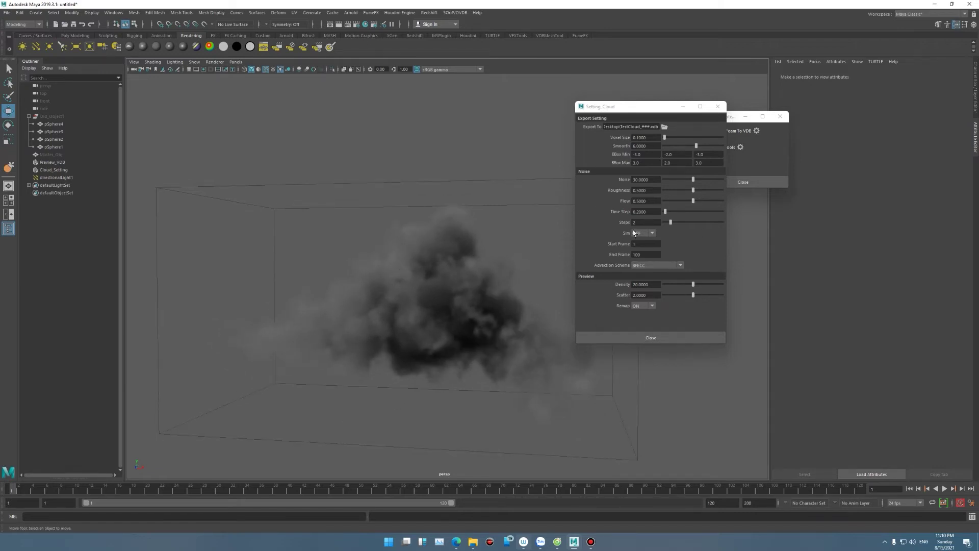
- Close Setting_Cloud and VDB_Create, then hide the Cloud_Setting preview objects
left_click(650, 338)
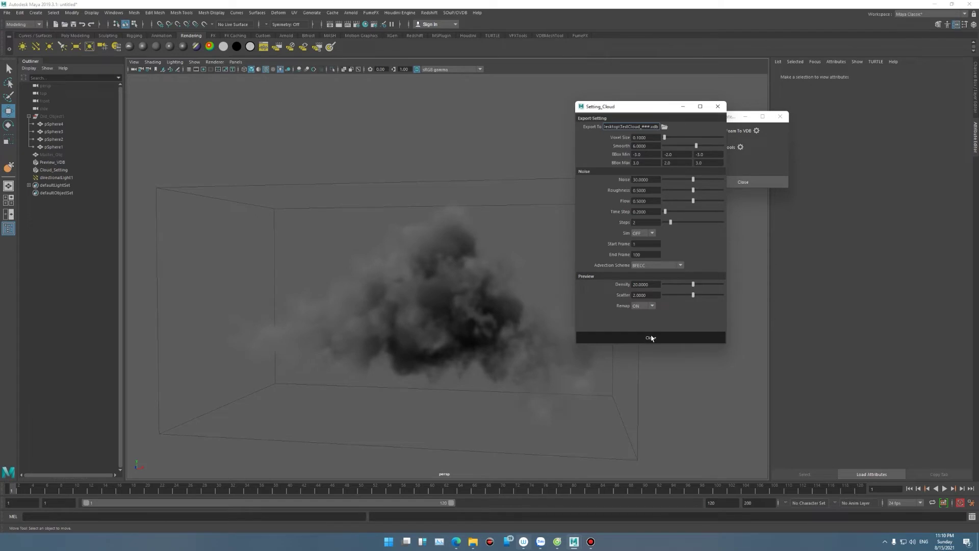
left_click(734, 189)
left_click(29, 116)
left_click(53, 131)
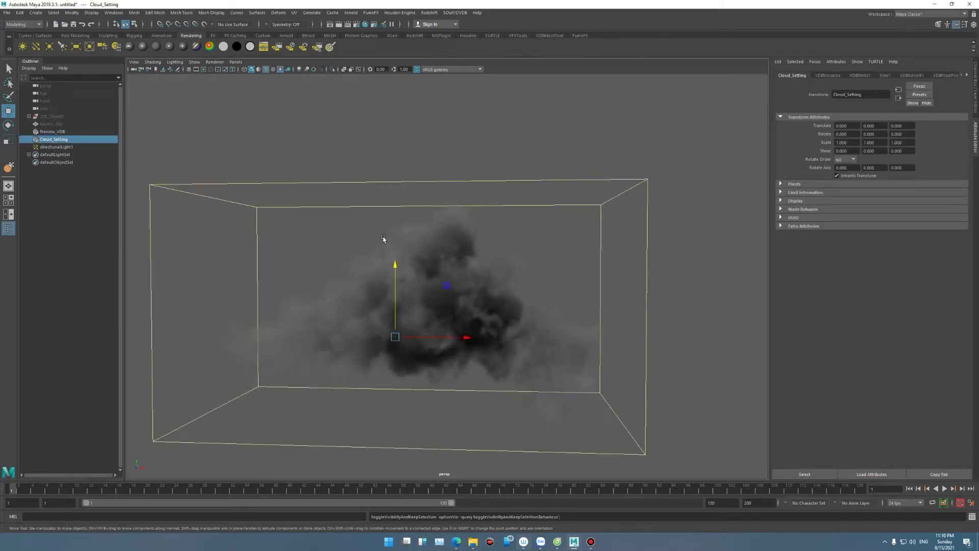
key("ctrl+h")
- Create a Redshift Volume Shape and show the viewport grid
left_click(429, 12)
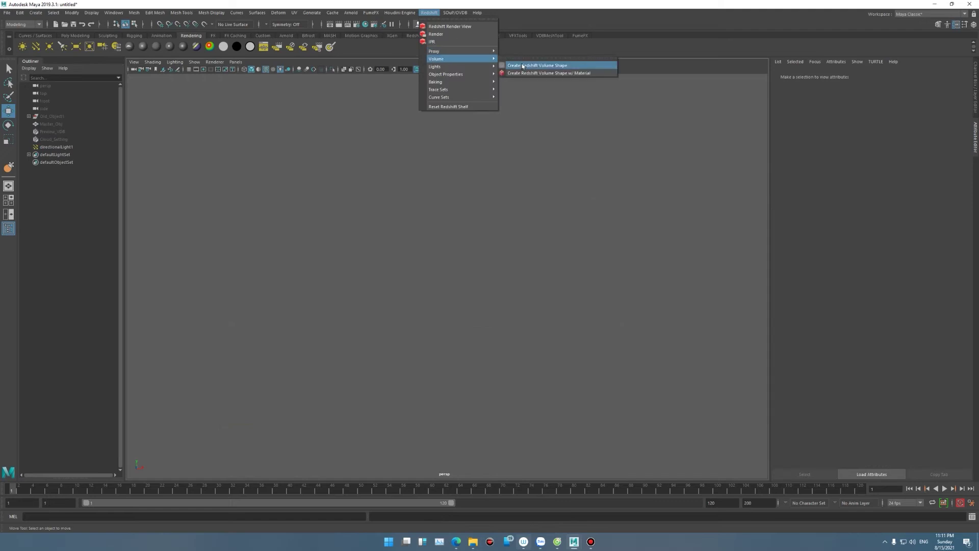
left_click(525, 73)
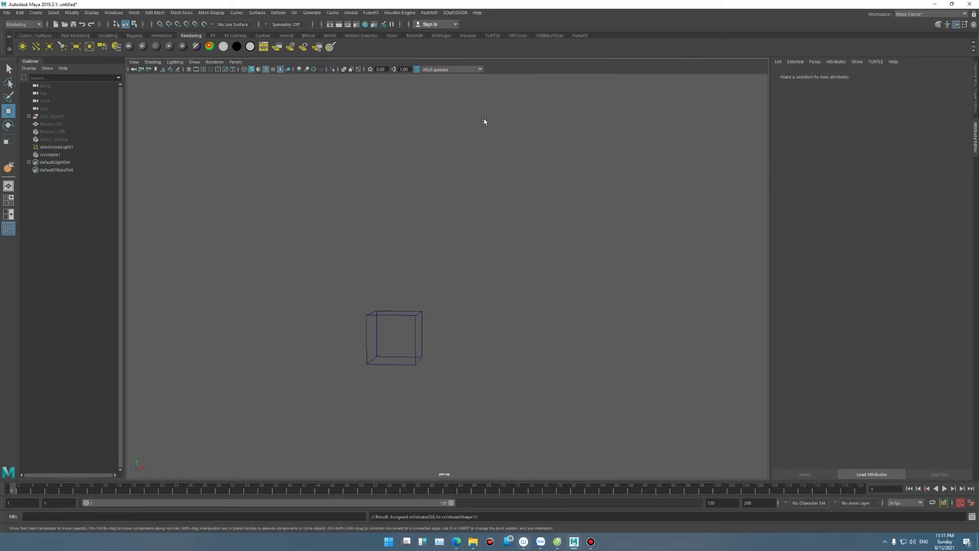
left_click(189, 69)
- Load Desktop/TestCloud_001.vdb into rsVolume1's Filename
left_click(51, 155)
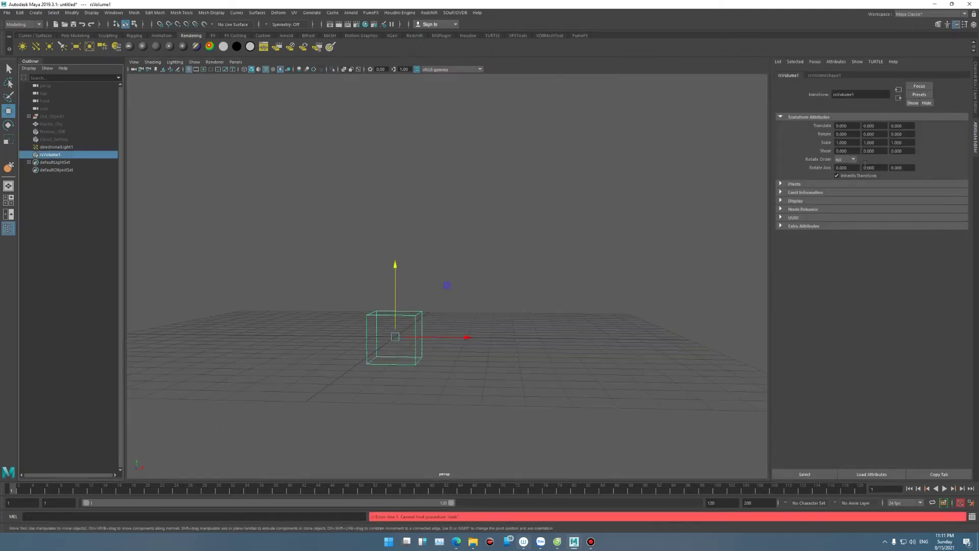
left_click(841, 75)
left_click(921, 128)
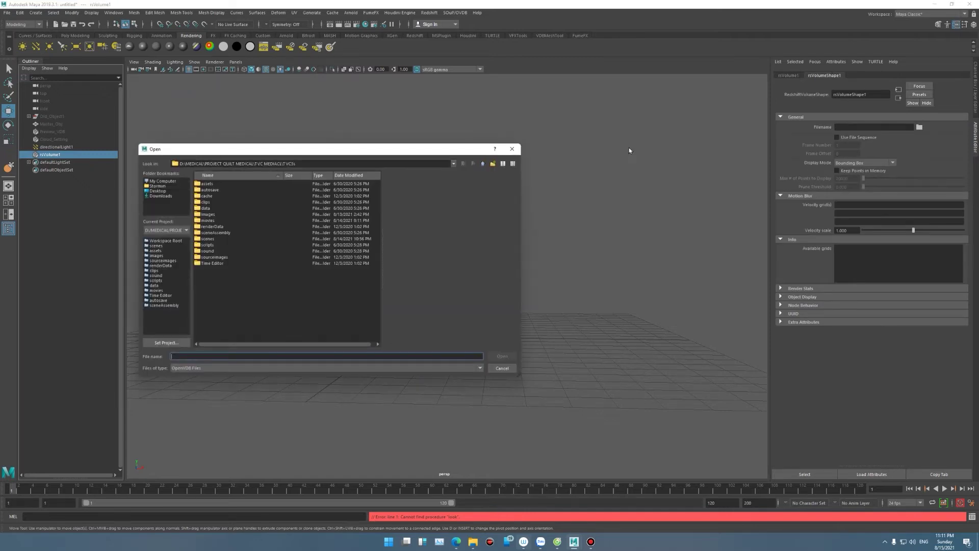
left_click(158, 191)
double_click(227, 246)
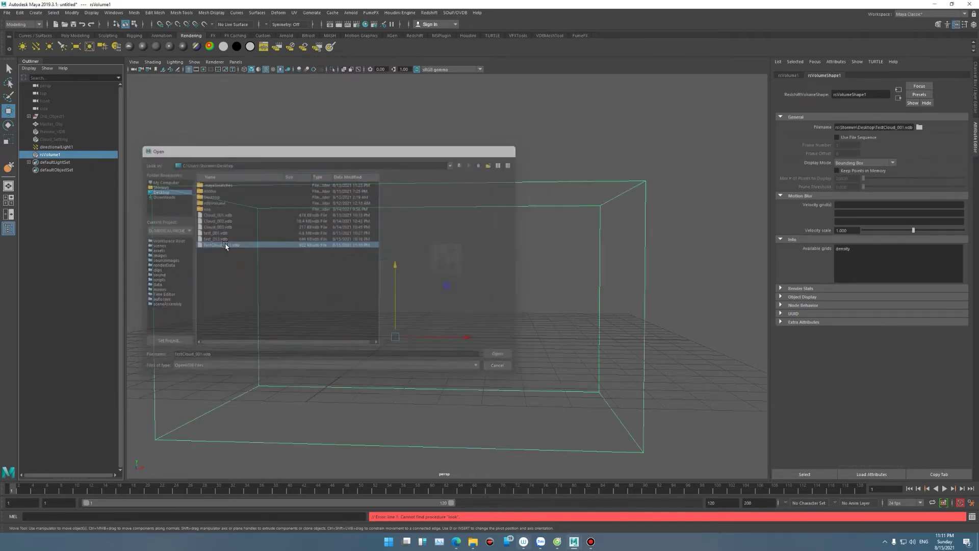
left_click(365, 25)
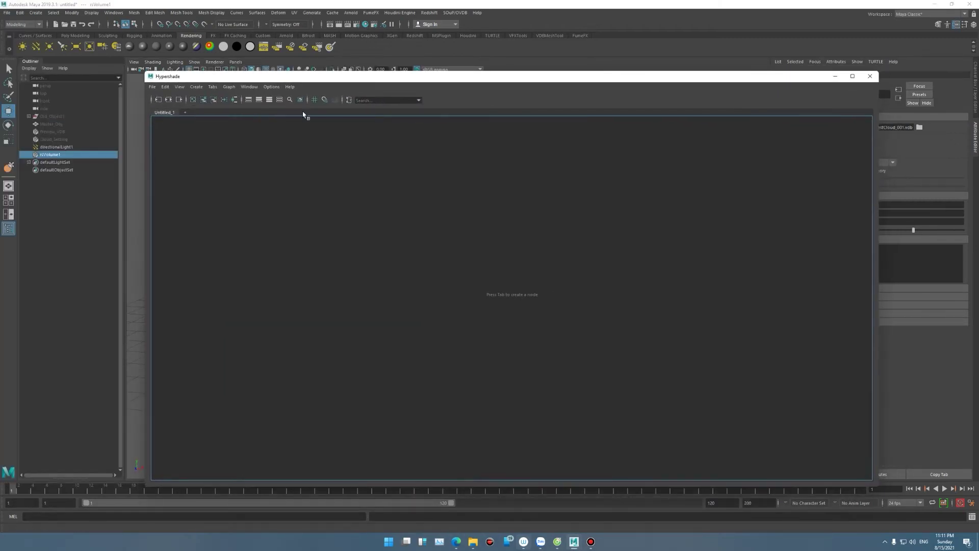
- View the rsVolume2 network in Hypershade, close it, and open the Scatter channel list
left_click_drag(279, 76, 357, 90)
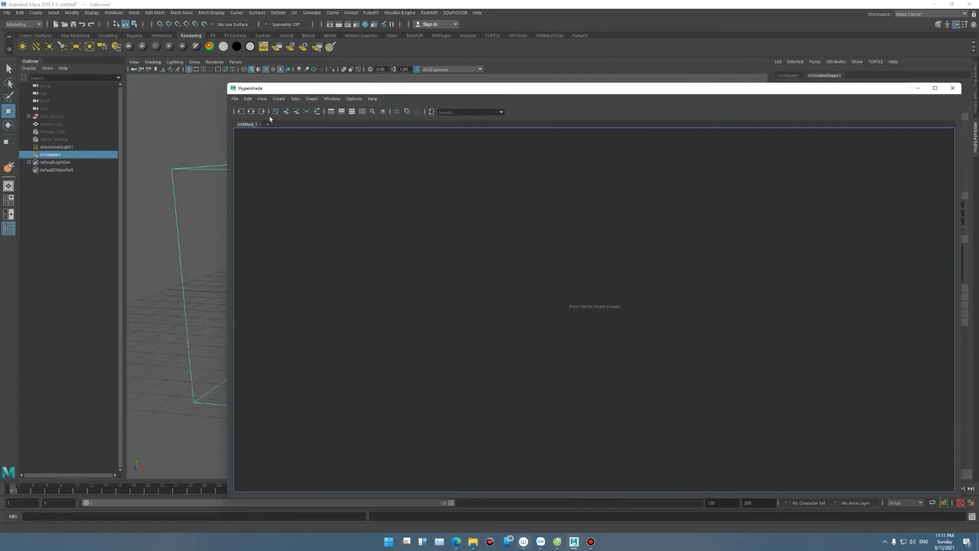
left_click(241, 111)
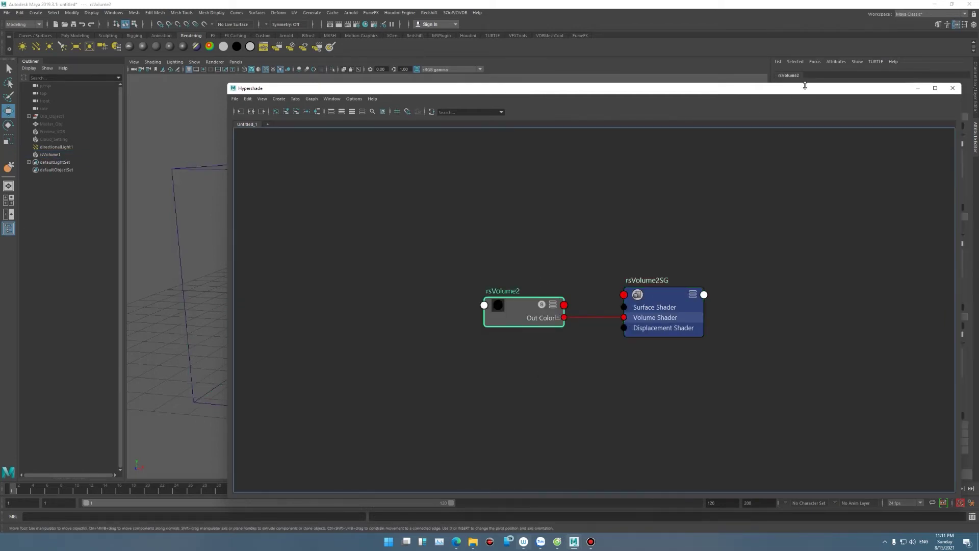
left_click_drag(805, 85, 306, 276)
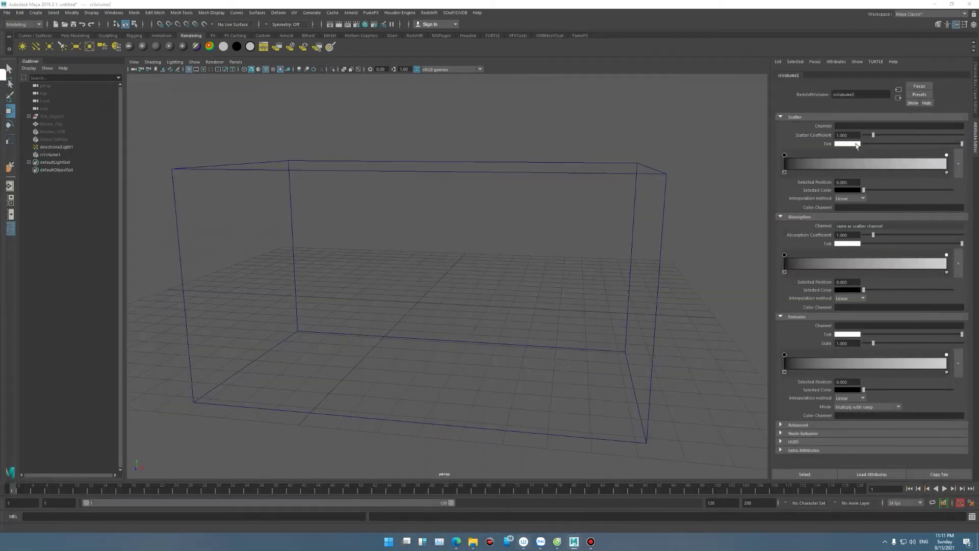
left_click(844, 127)
- Set rsVolume2's Scatter channel to density and open LookDev from the VFXTools shelf
left_click(859, 129)
type("density")
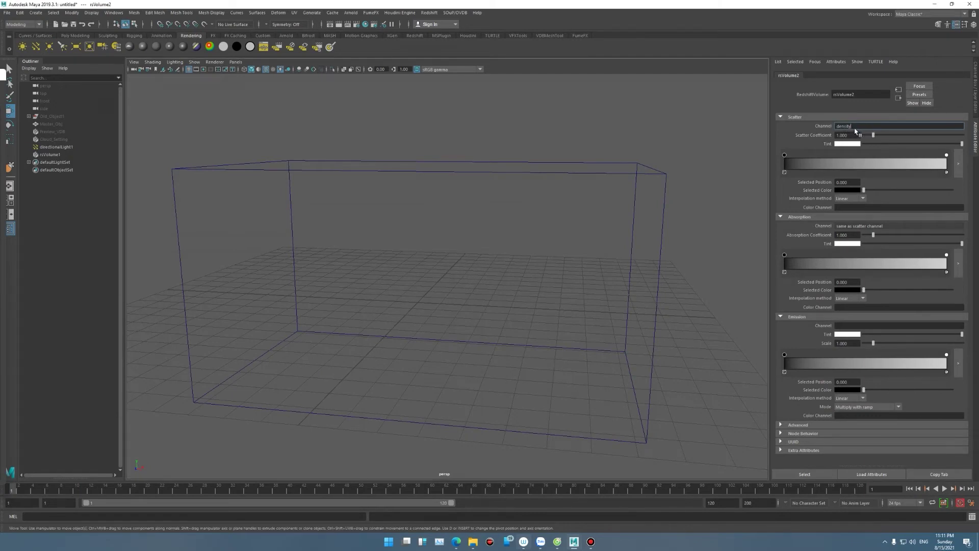
left_click_drag(492, 301, 507, 301, "alt")
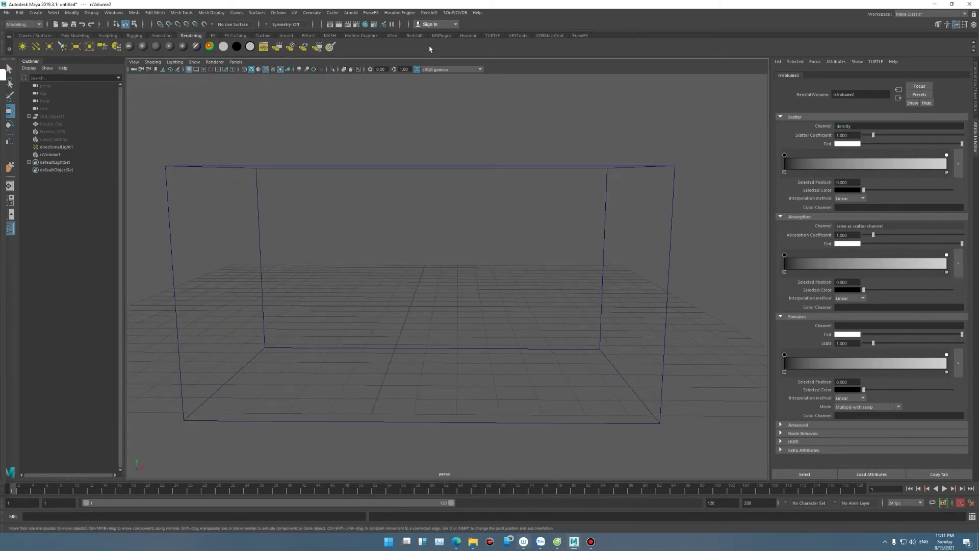
left_click(518, 35)
left_click(382, 155)
left_click(23, 46)
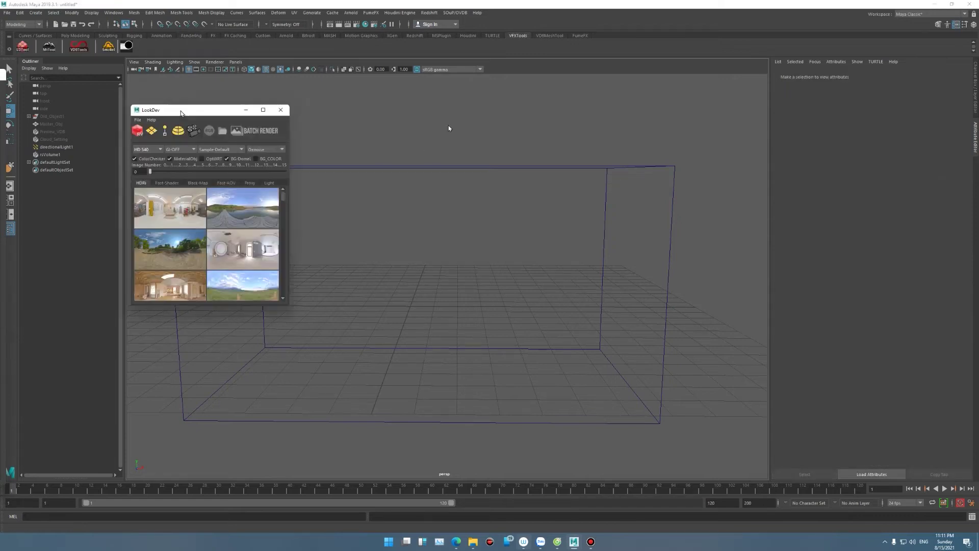
- Position the LookDev window and browse its about info and light presets
left_click_drag(181, 111, 656, 130)
left_click(627, 139)
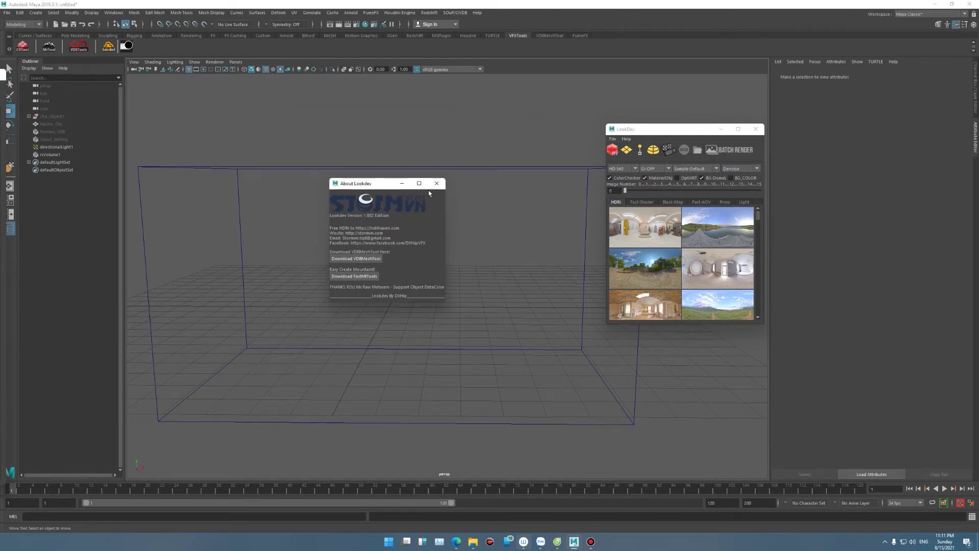
left_click(436, 183)
left_click(744, 202)
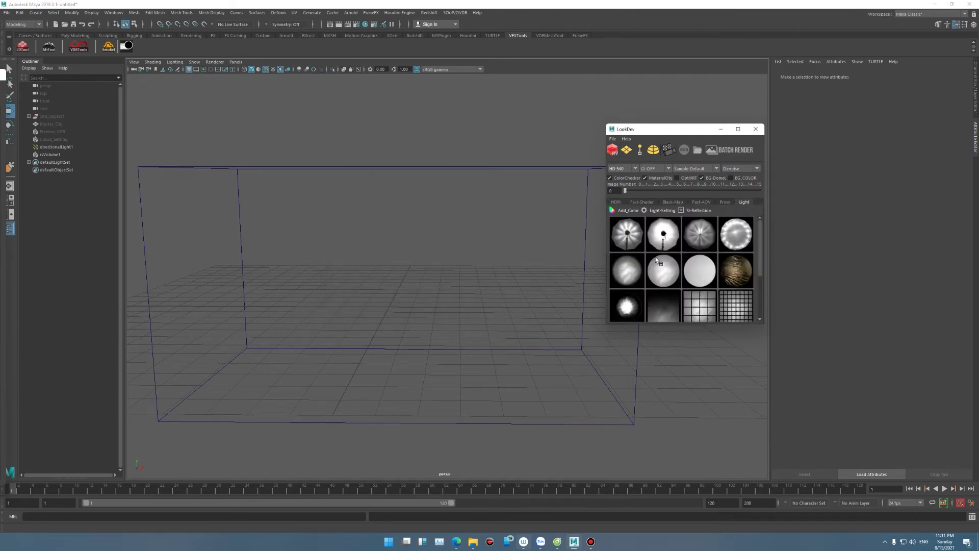
scroll(678, 255, "down", 3)
scroll(679, 255, "up", 3)
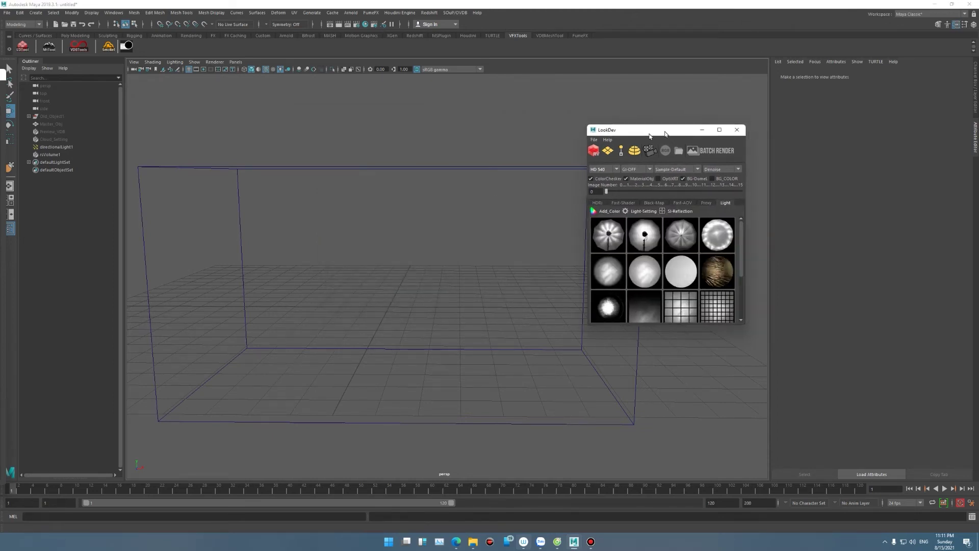
left_click_drag(670, 129, 731, 135)
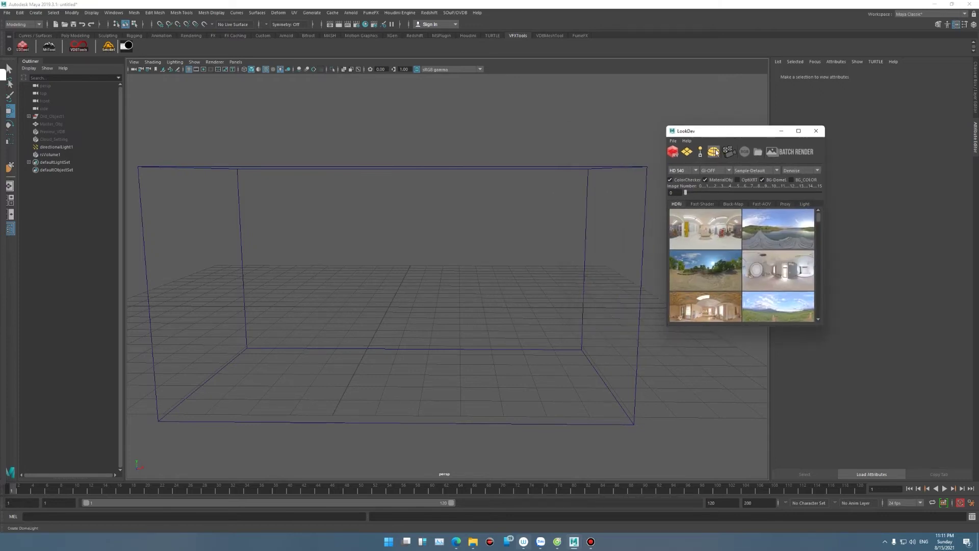
- Add an rsDomeLight, hide directionalLight1 and make lights visible in the viewport
left_click(714, 152)
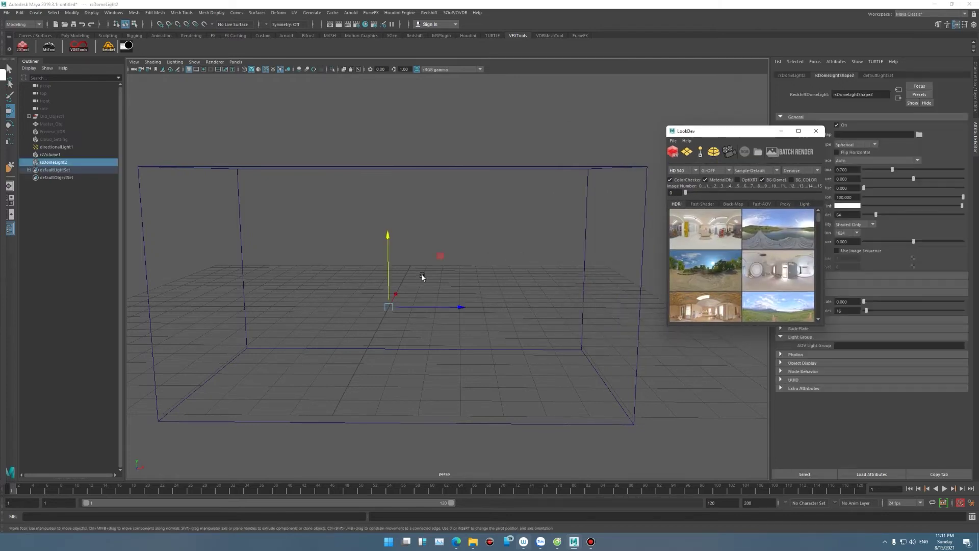
left_click(74, 148)
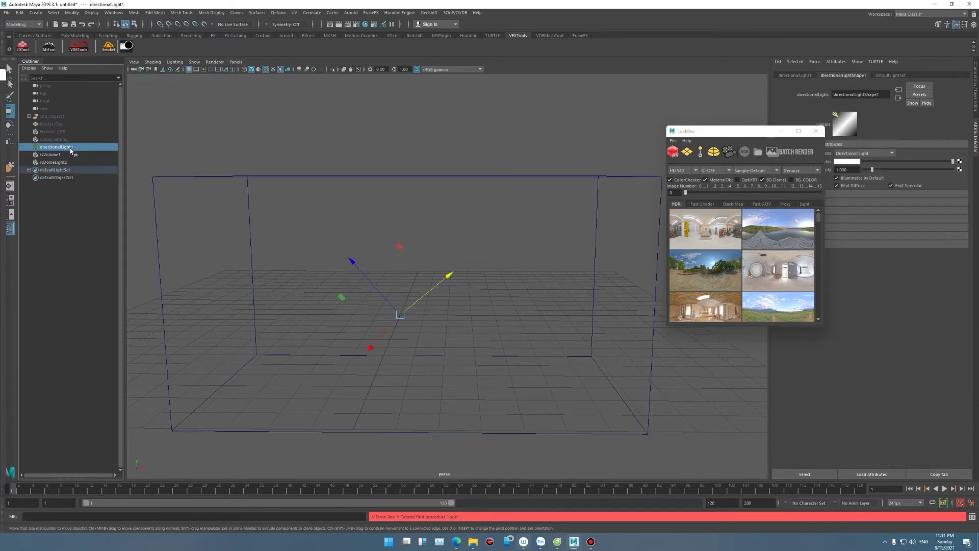
key("ctrl+h")
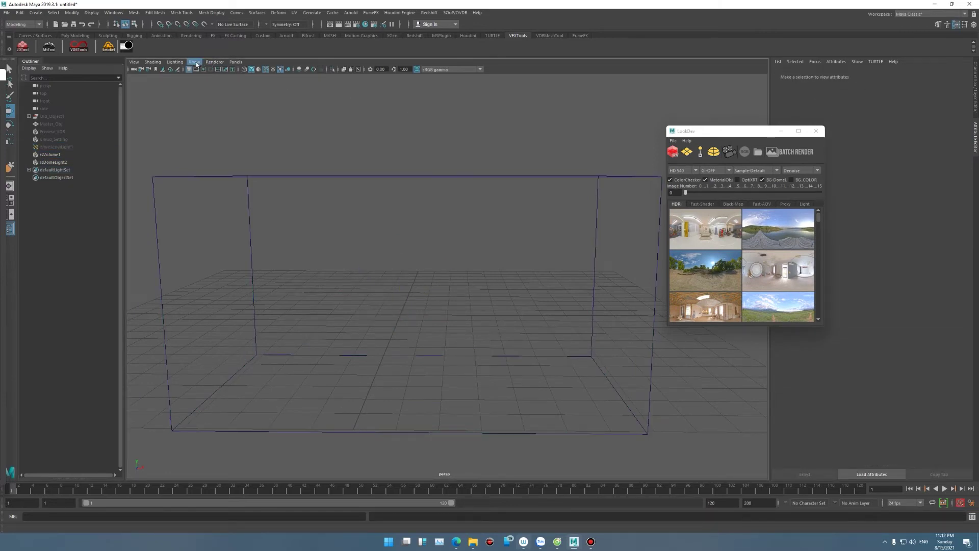
left_click(194, 62)
left_click(202, 164)
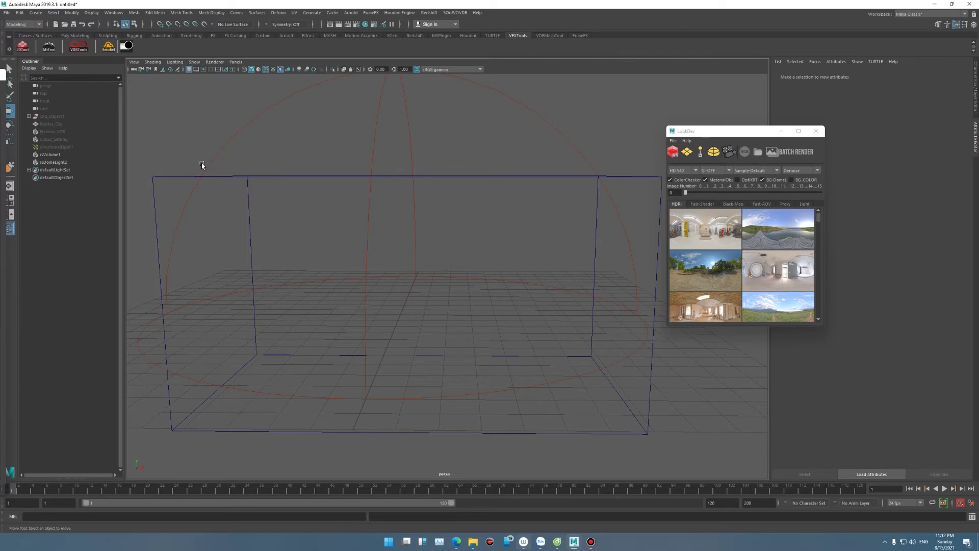
- Load LookDev HDRI 152 onto the selected dome light
left_click(61, 162)
mouse_move(481, 236)
left_mouse_down("alt")
mouse_move(543, 252)
mouse_move(481, 280)
left_mouse_up("alt")
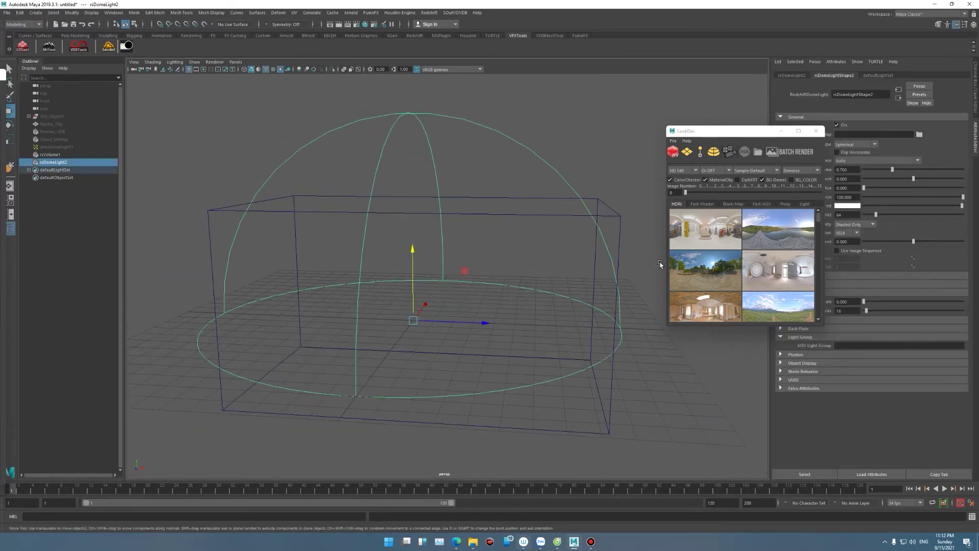
scroll(785, 280, "down", 3)
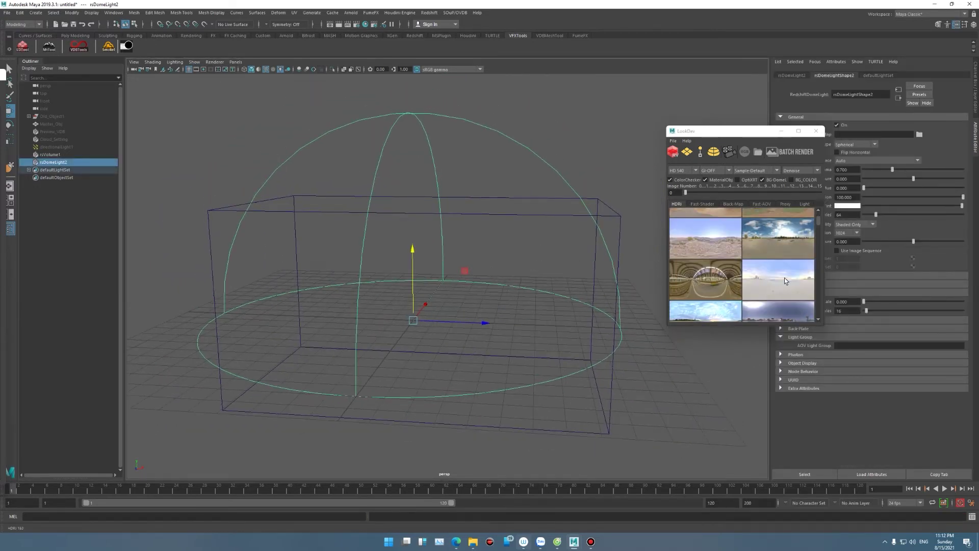
left_click(785, 280)
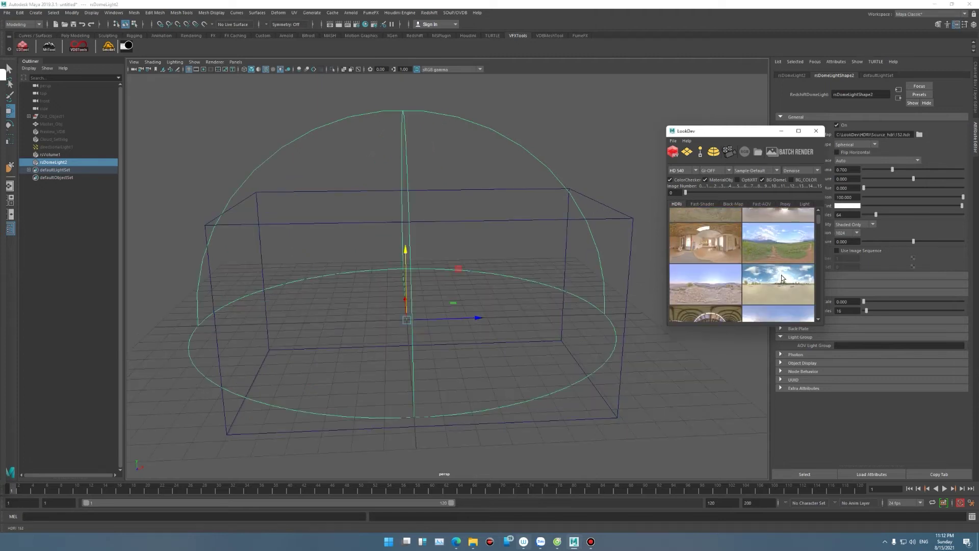
scroll(776, 272, "down", 3)
scroll(819, 261, "down", 3)
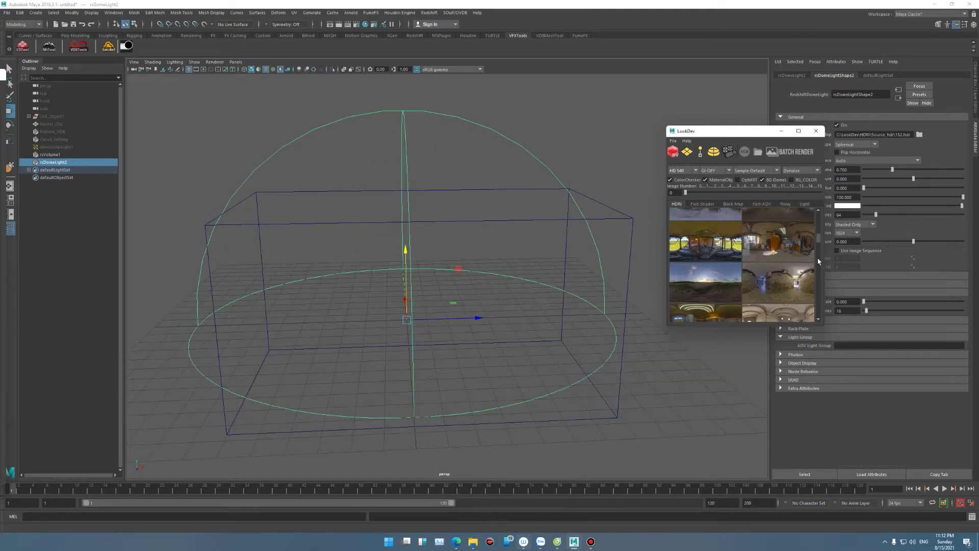
scroll(819, 261, "up", 2)
scroll(820, 311, "up", 2)
scroll(822, 288, "up", 2)
scroll(822, 223, "up", 2)
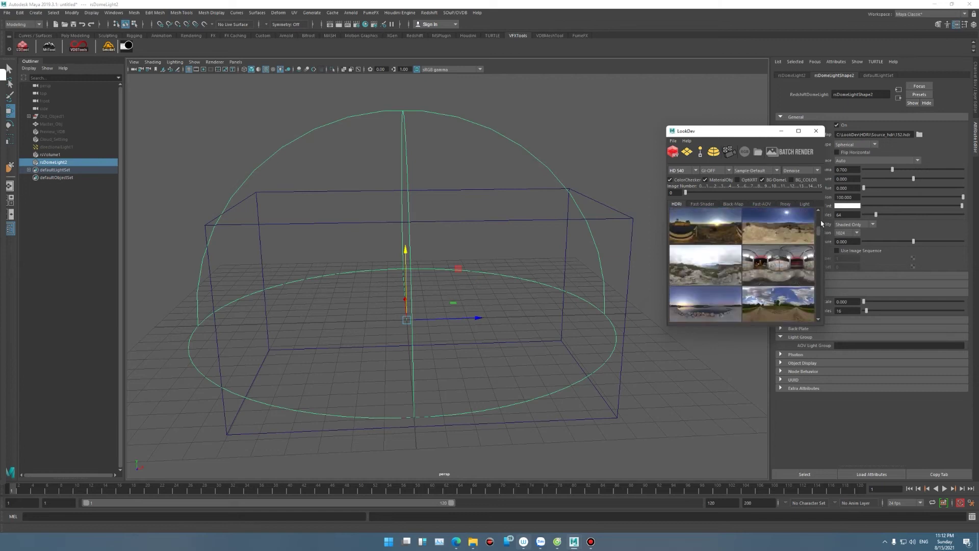
scroll(821, 224, "up", 3)
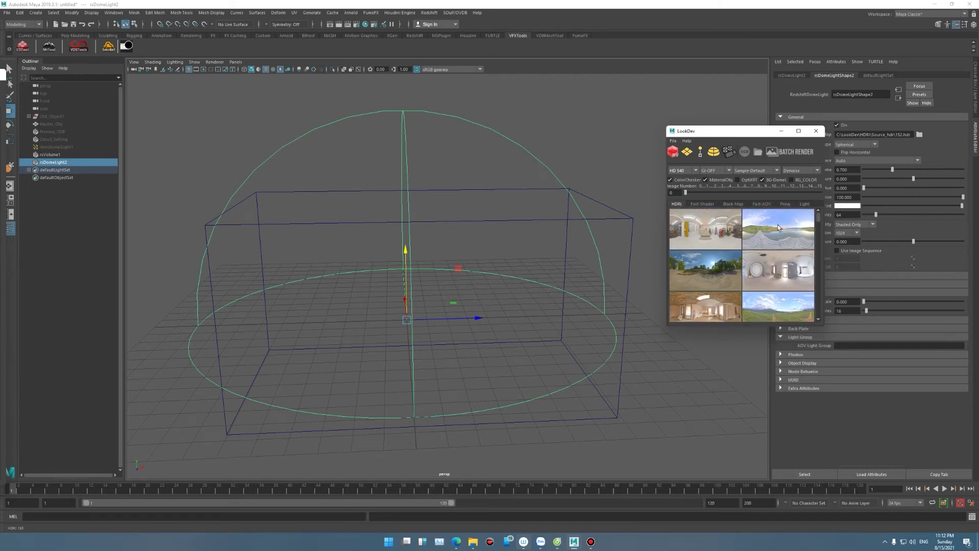
left_click_drag(420, 214, 567, 183, "alt")
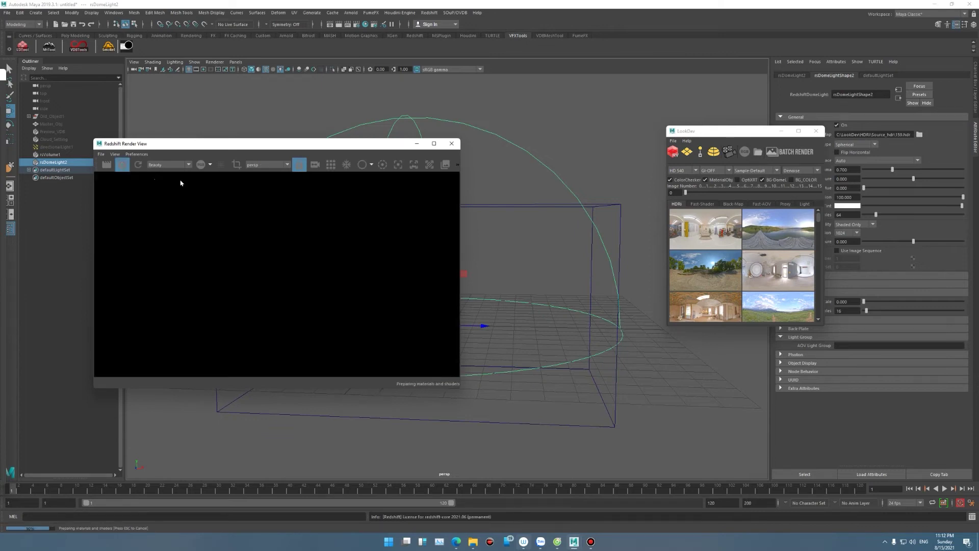
- Enlarge the Redshift Render View preview window
left_click_drag(320, 142, 319, 68)
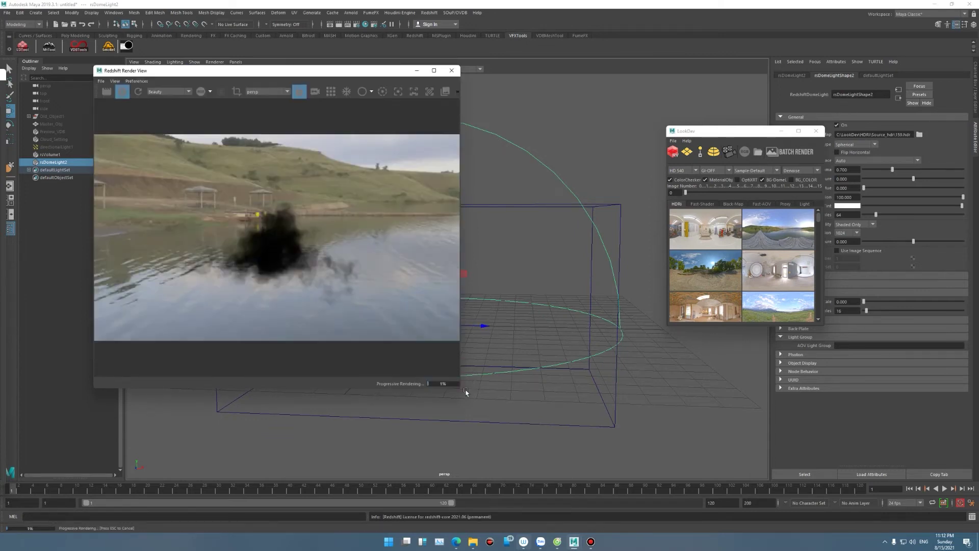
left_click_drag(463, 390, 473, 418)
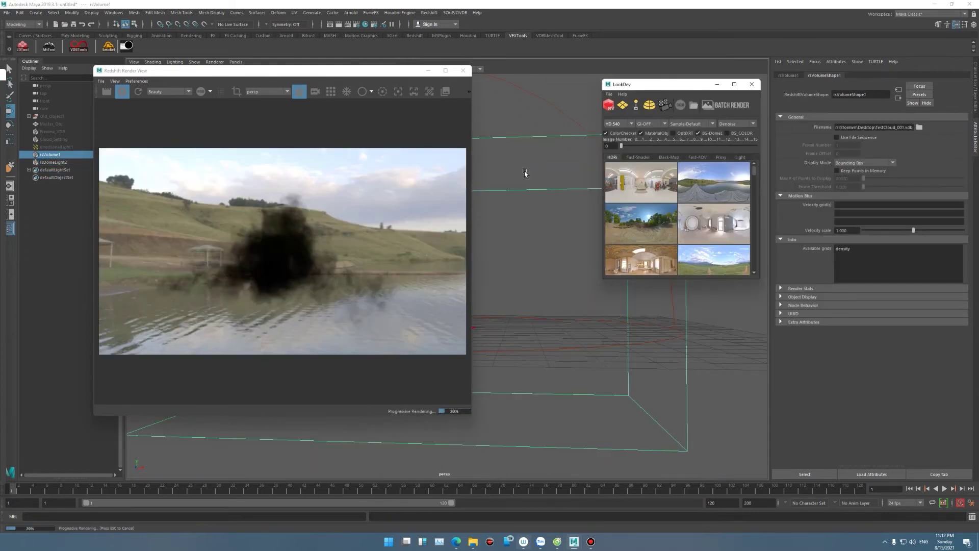
left_click_drag(913, 127, 868, 127)
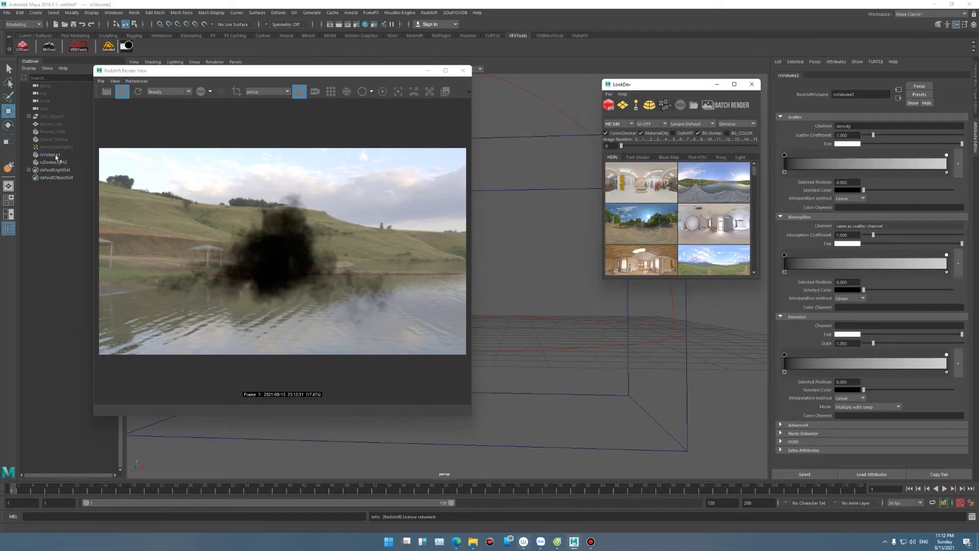
- Enable BG_COLOR on rsDomeLight2 and open the Editor BackGround Color dialog
left_click(56, 161)
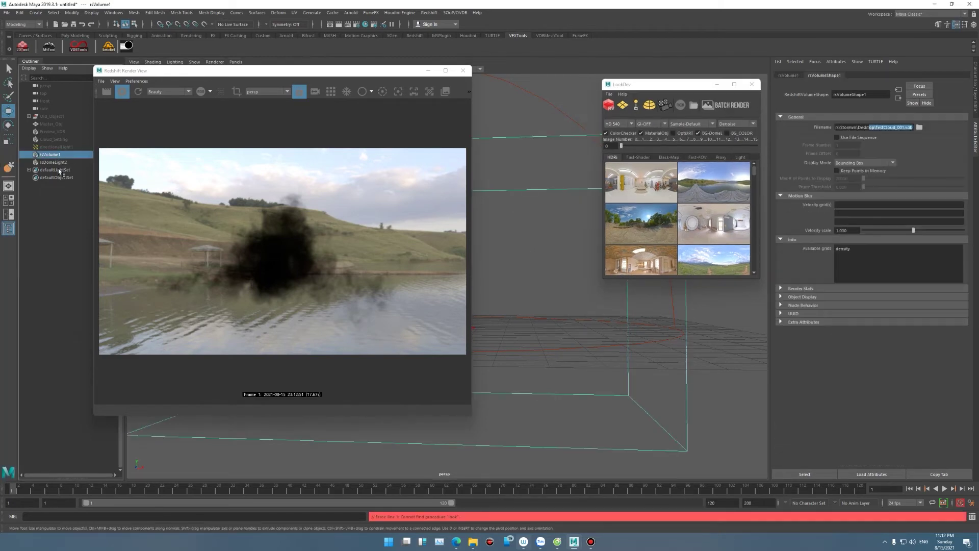
left_click(728, 133)
left_click(751, 139)
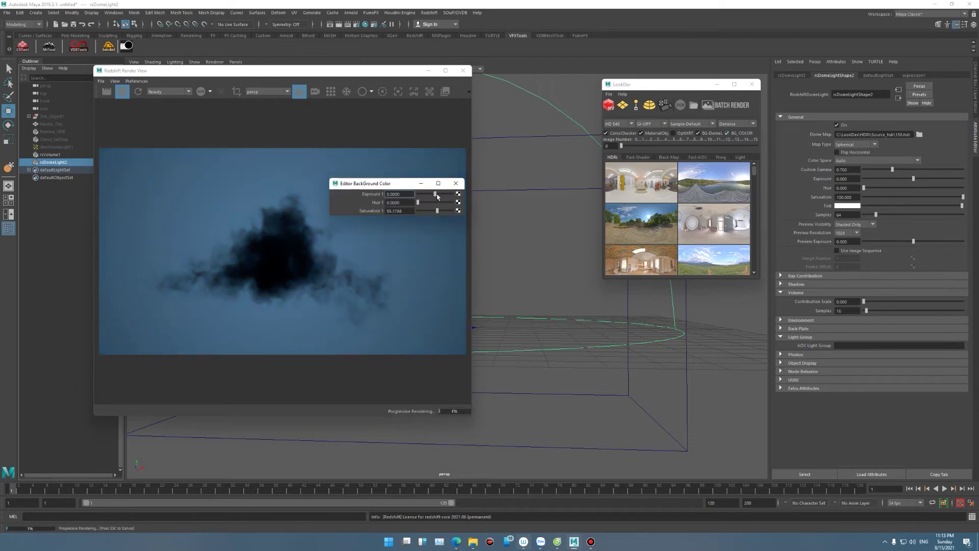
- Set background exposure to 1.6854 and the dome's Volume Contribution Scale to 1
mouse_move(431, 194)
left_mouse_down()
mouse_move(448, 211)
mouse_move(438, 195)
left_mouse_up()
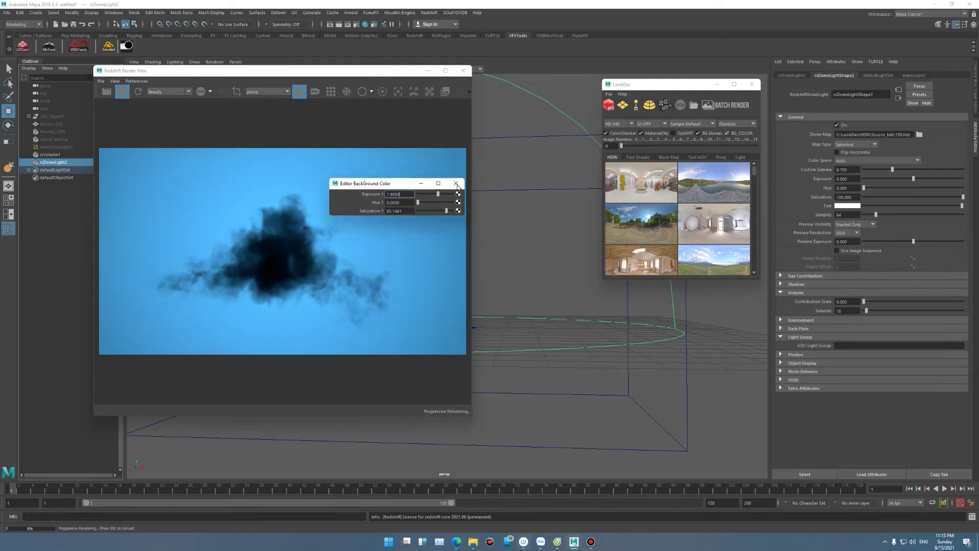
left_click(456, 183)
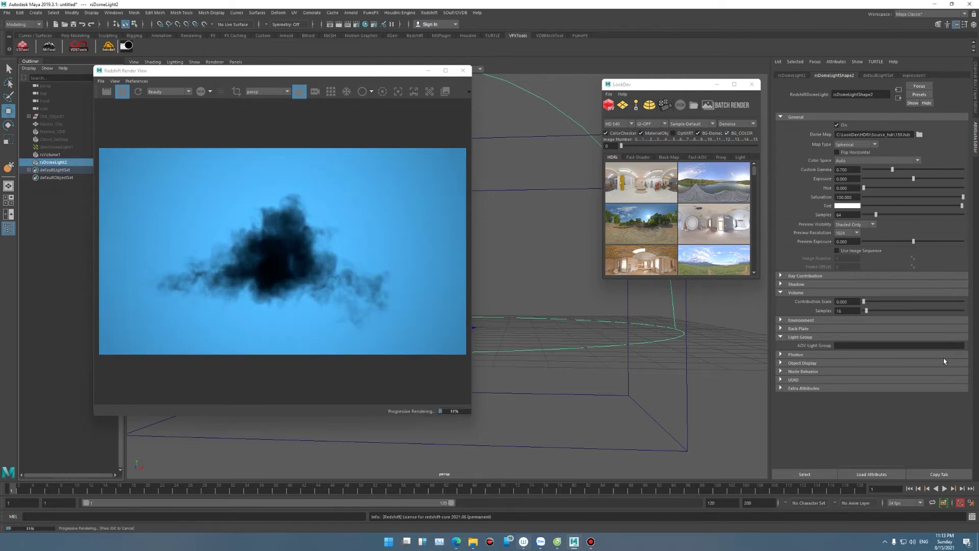
double_click(848, 301)
left_click_drag(869, 304, 978, 305)
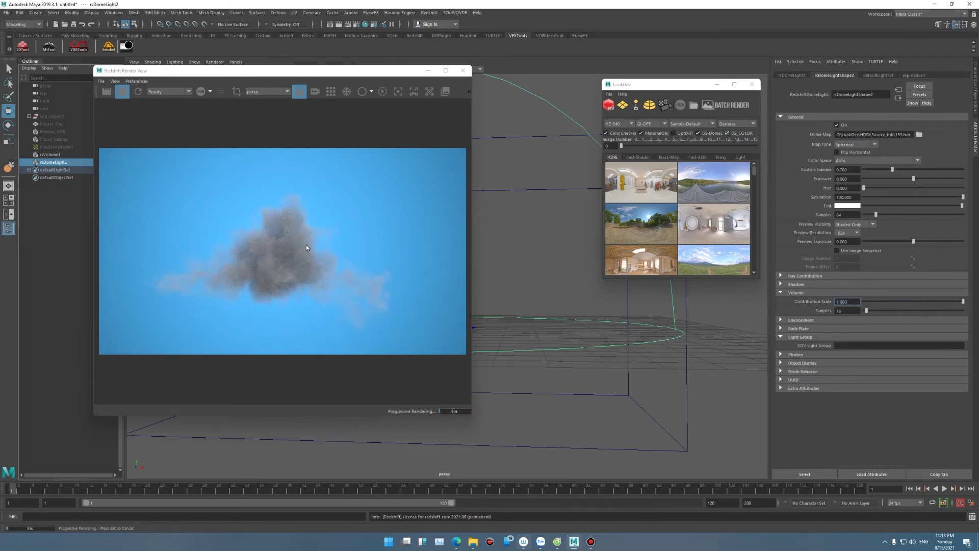
- Close LookDev and bring up rsVolume2's shading network in Hypershade
left_click_drag(490, 234, 556, 300, "alt")
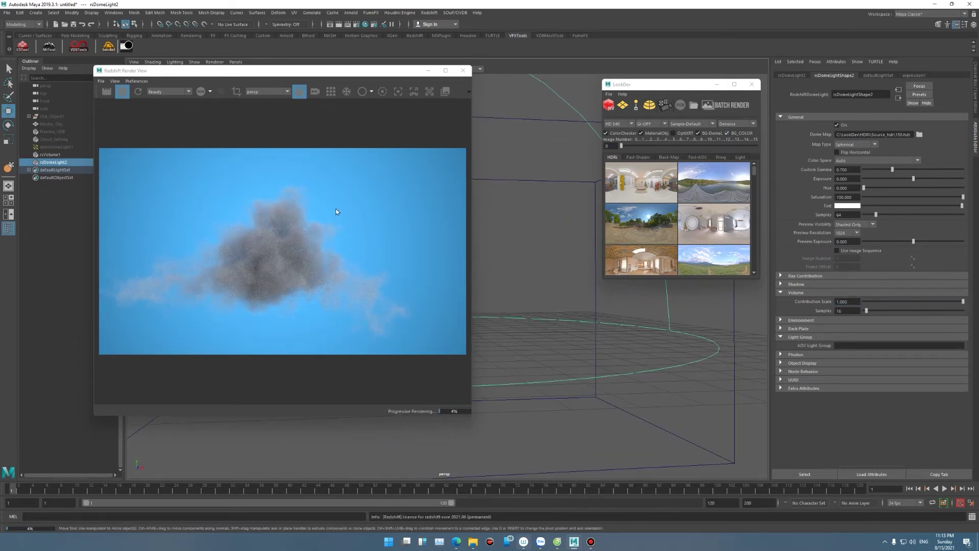
left_click(752, 84)
left_click_drag(153, 97, 452, 97)
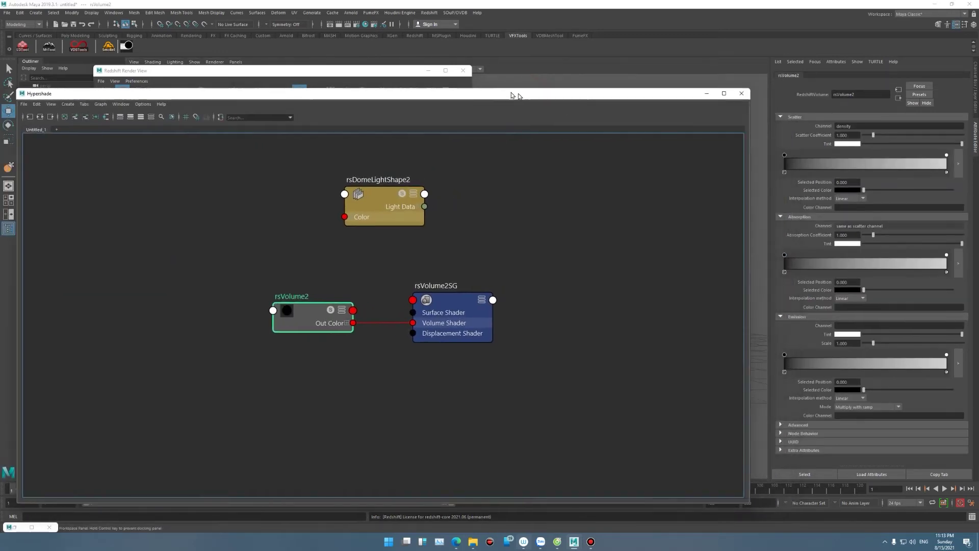
- Close Hypershade and set rsVolume2's Absorption Coefficient to 5
left_click_drag(569, 97, 605, 73)
left_click(833, 70)
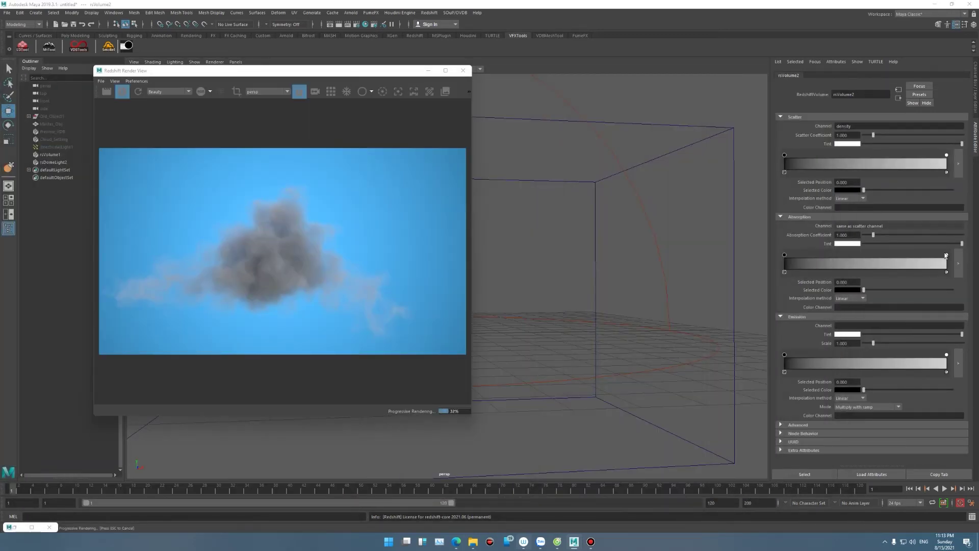
double_click(853, 236)
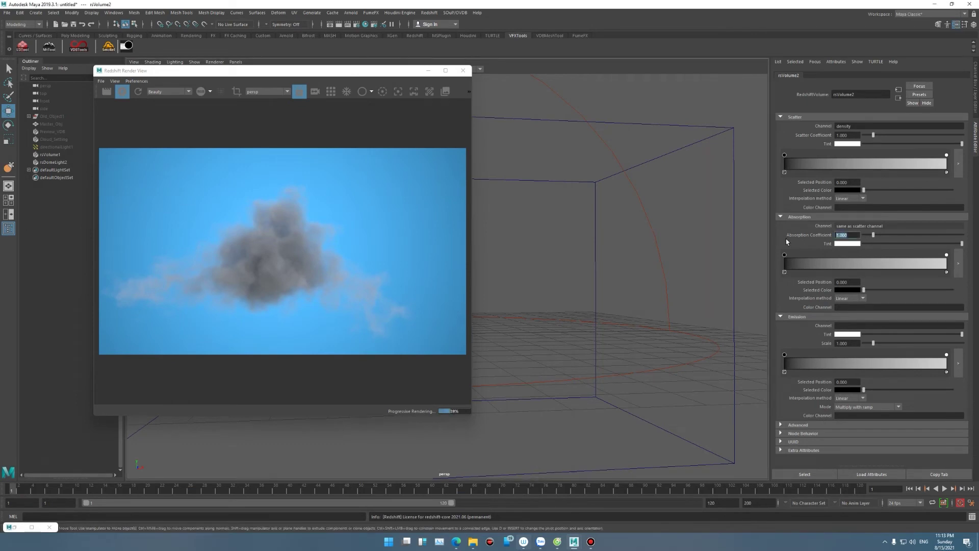
type("2")
key("Return")
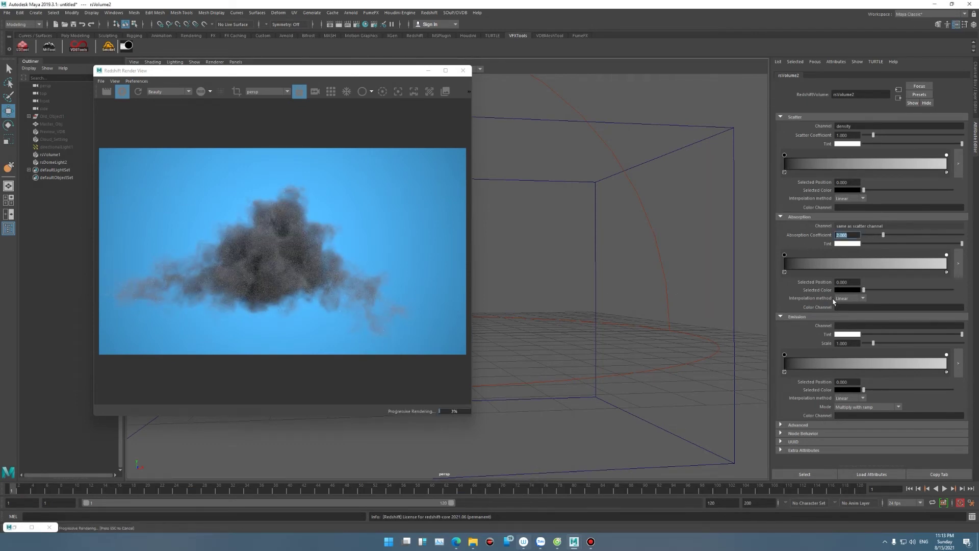
type("5")
key("Return")
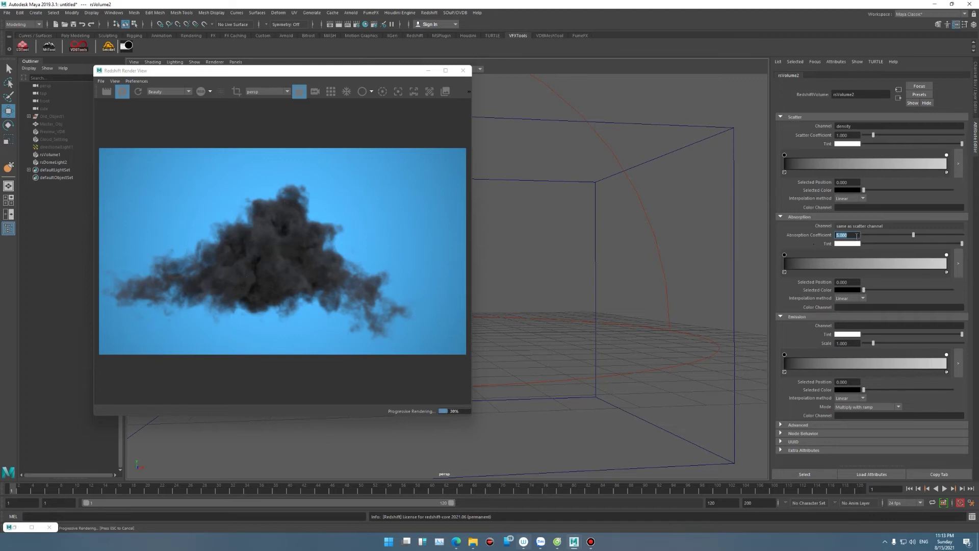
- Set the Scatter Coefficient to 3, after briefly trying 2
left_click(852, 126)
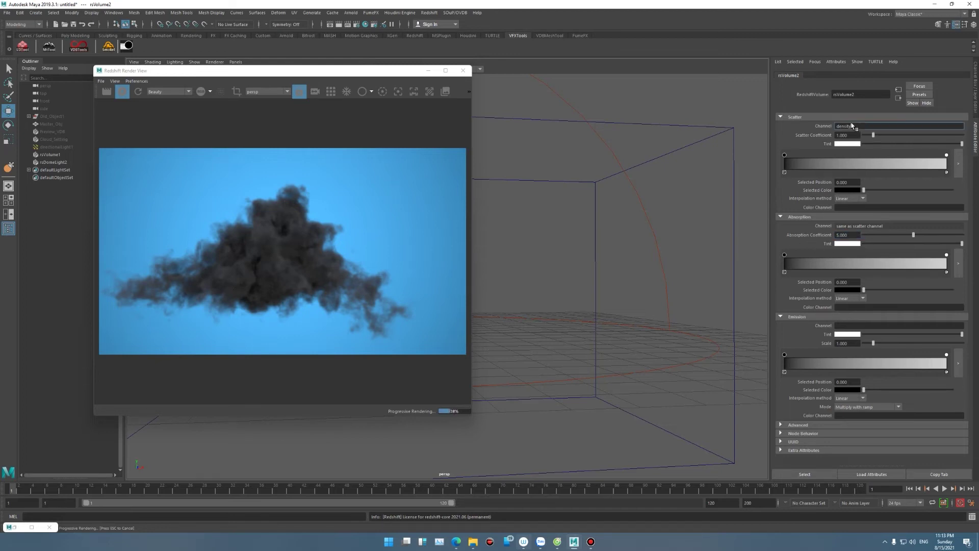
left_click(853, 135)
type("2")
key("Return")
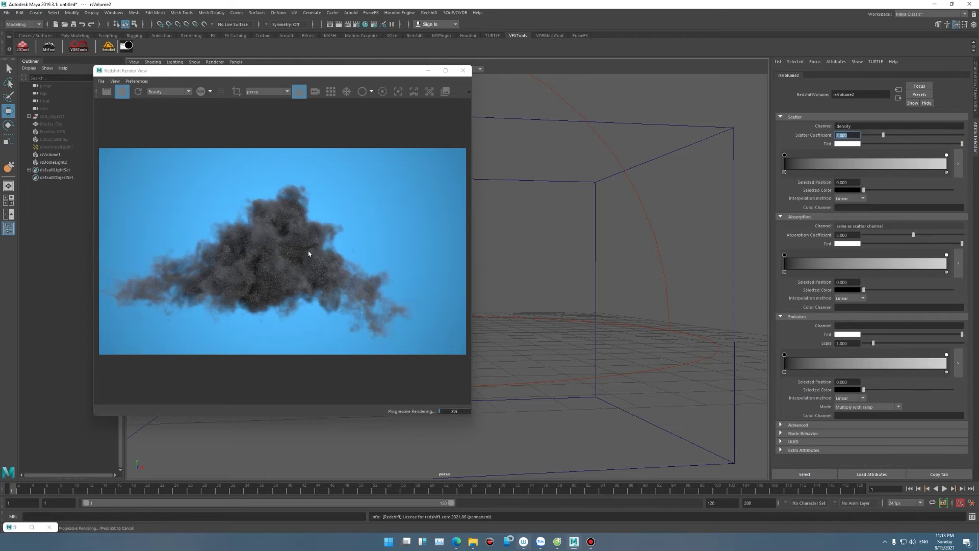
type("3")
key("Return")
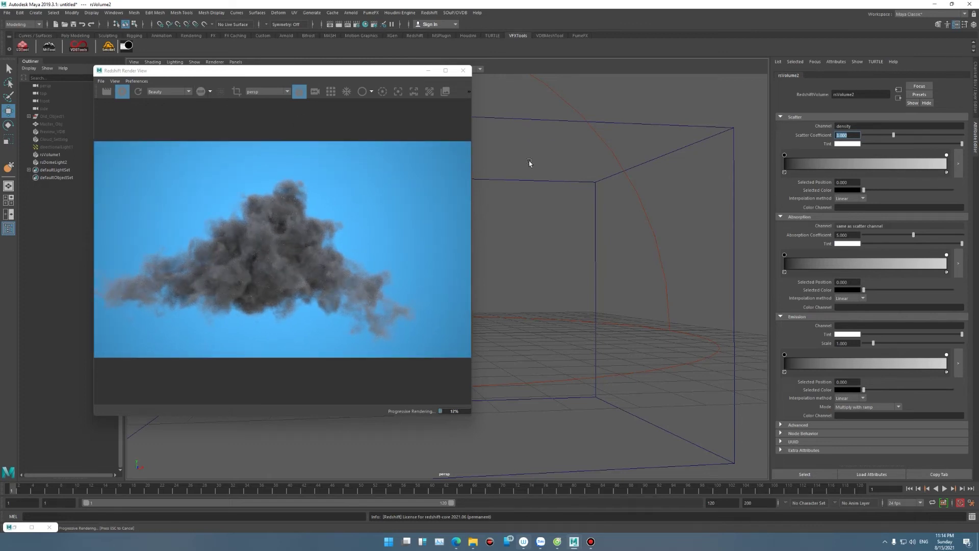
- Keep the scatter tint white and set Scatter Coefficient to 4, after trying 5
left_click(857, 144)
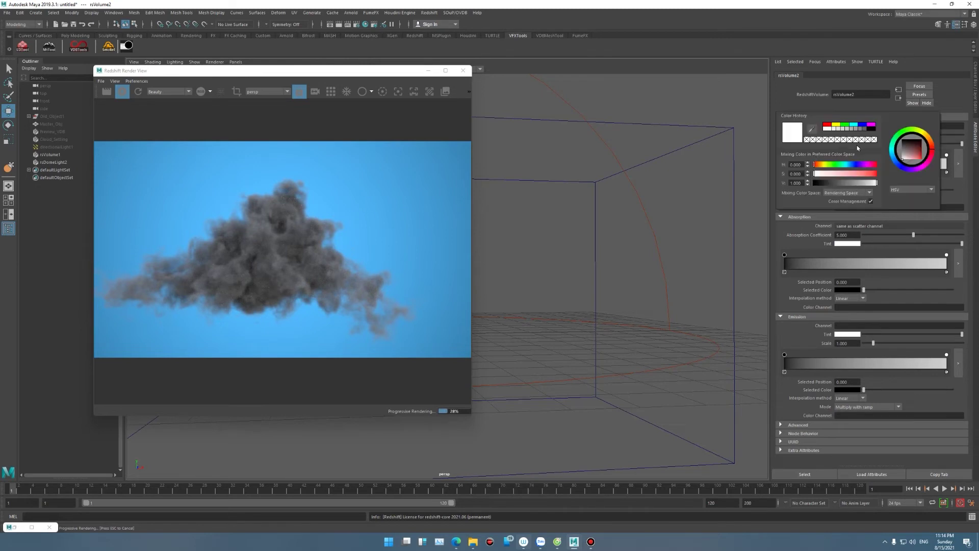
left_click(849, 167)
left_click(844, 177)
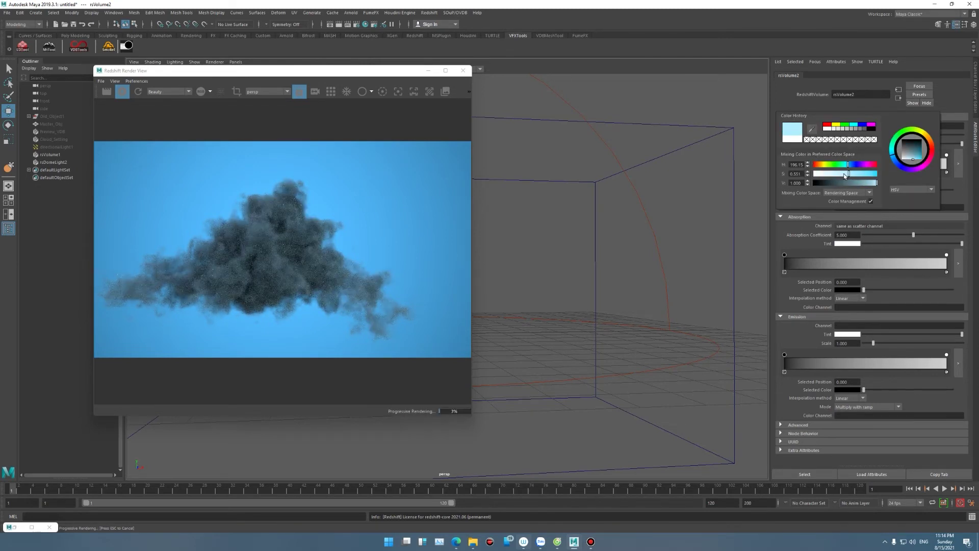
key("Escape")
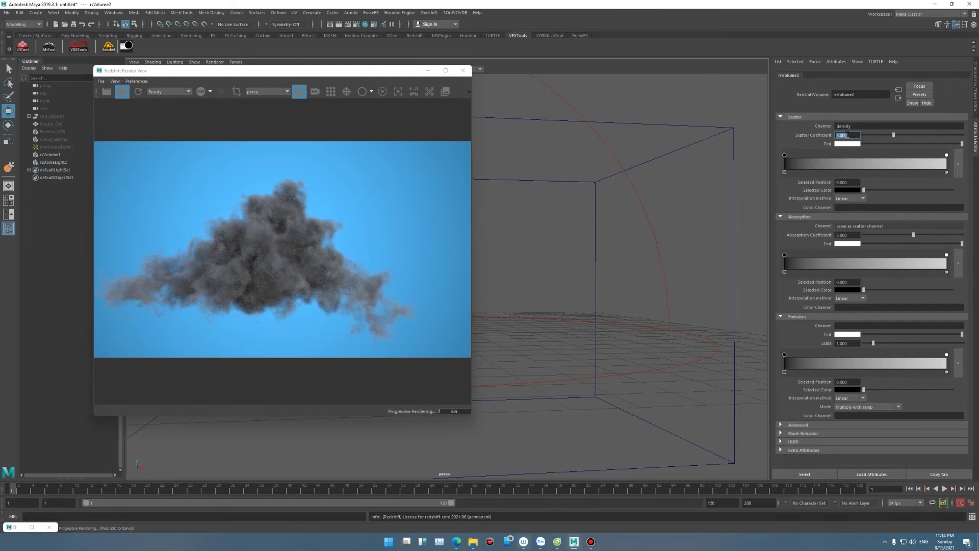
type("5")
key("Return")
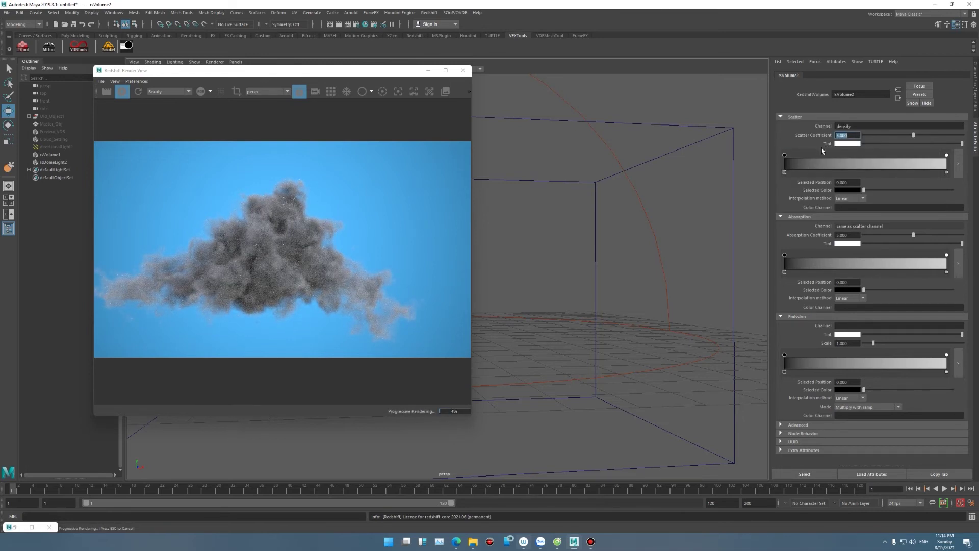
type("4")
key("Return")
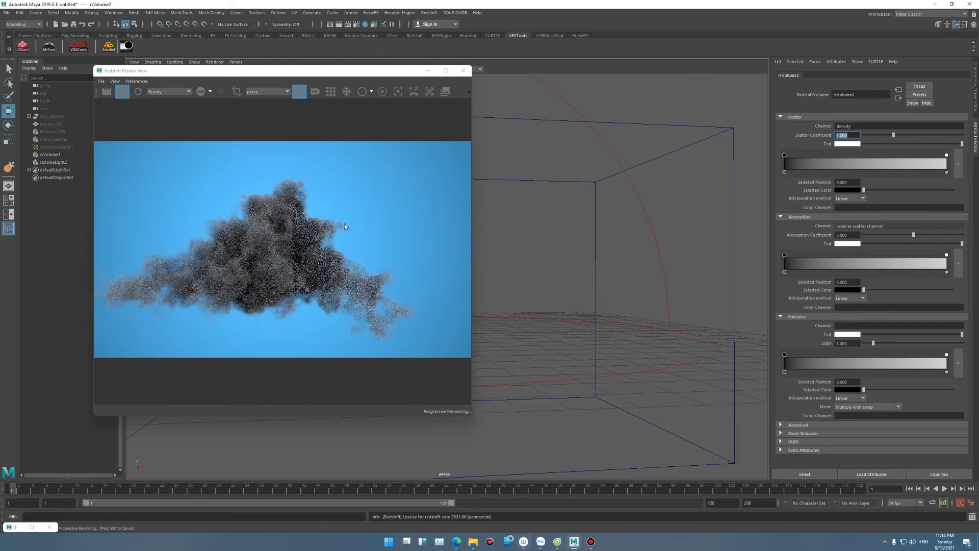
- Keep Absorption Coefficient at 5 after trying 4, and confirm the emission channel entry
left_click(947, 172)
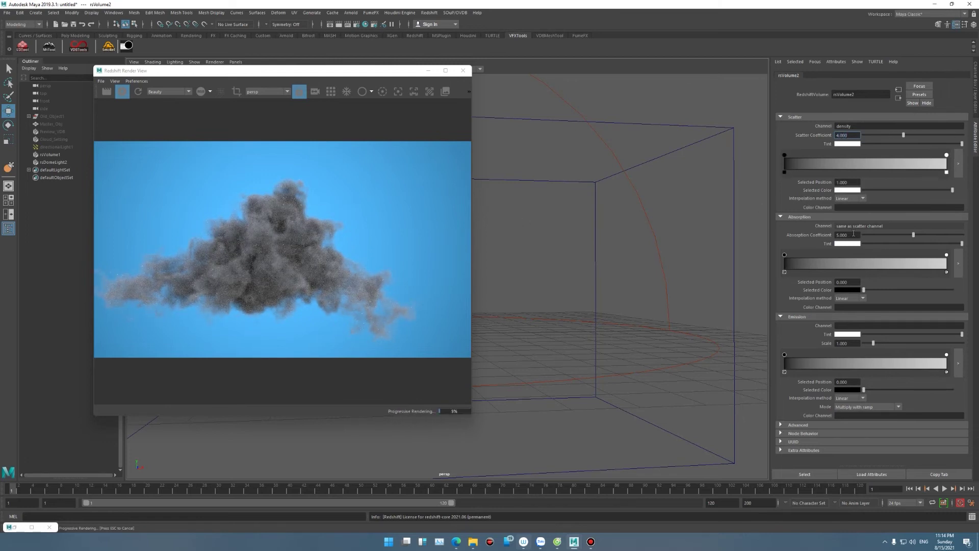
left_click(848, 235)
mouse_move(672, 243)
left_mouse_down("alt")
mouse_move(595, 273)
mouse_move(429, 272)
mouse_move(607, 274)
mouse_move(605, 255)
mouse_move(610, 271)
left_mouse_up("alt")
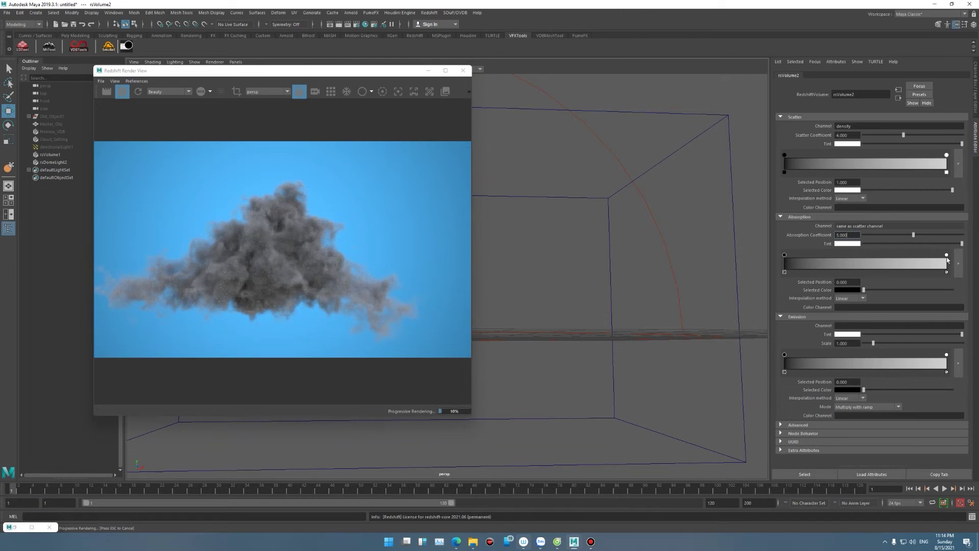
left_click_drag(806, 233, 802, 237, "ctrl")
key("Return")
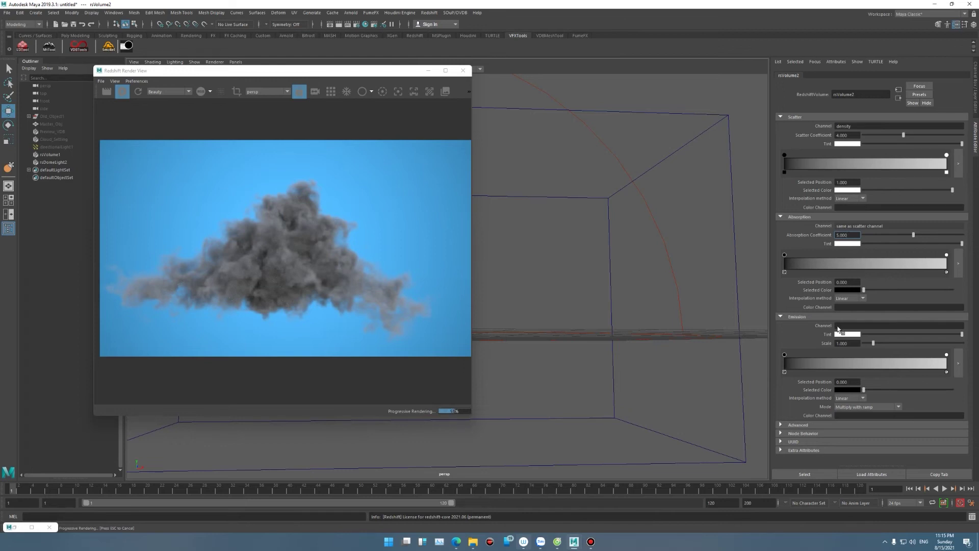
left_click(848, 328)
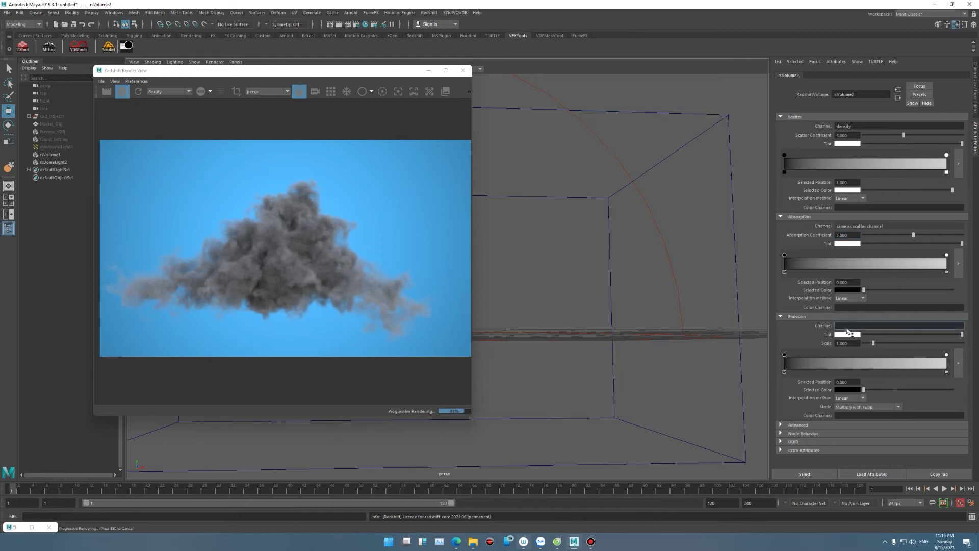
key("Return")
scroll(808, 347, "down", 2)
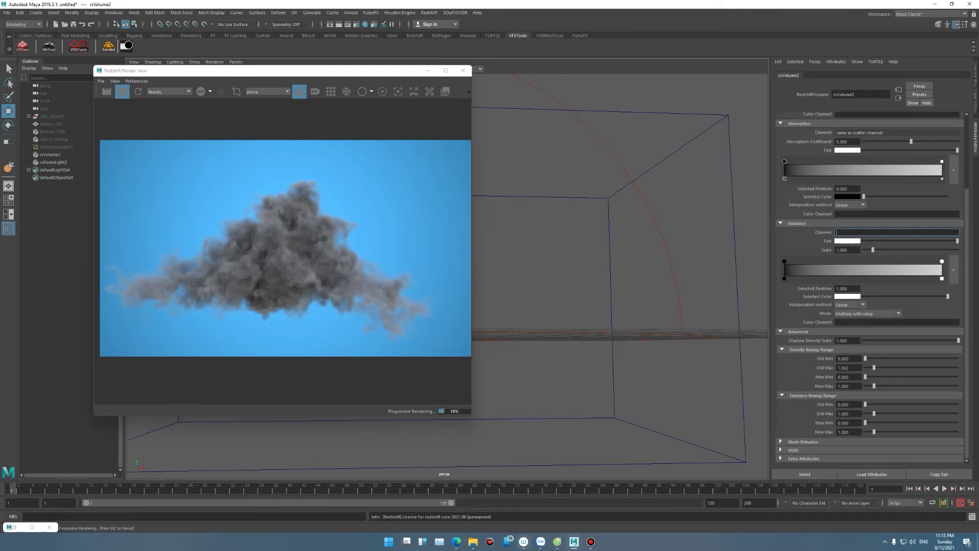
- Raise density remap New Max to 2 and add a directional light from LookDev
left_click_drag(875, 387, 883, 386)
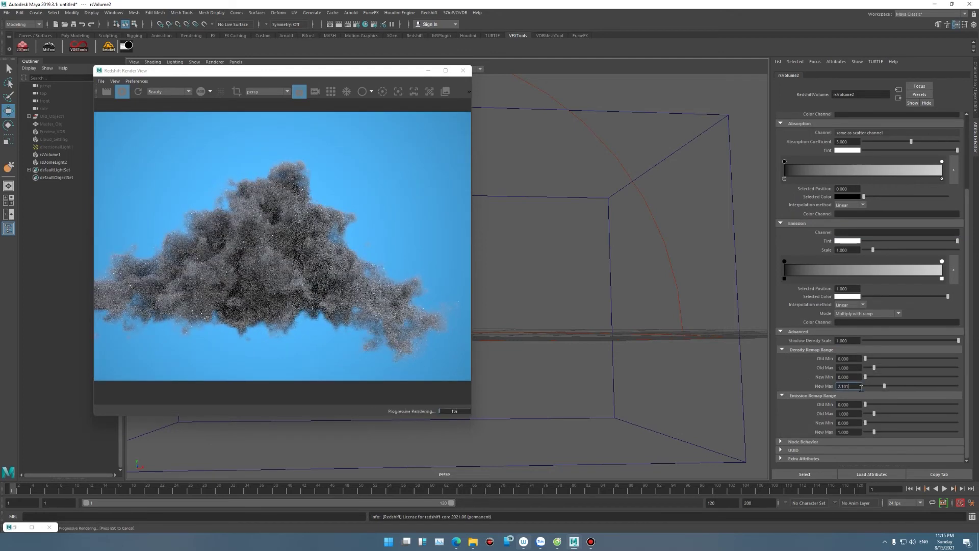
scroll(330, 226, "down", 2)
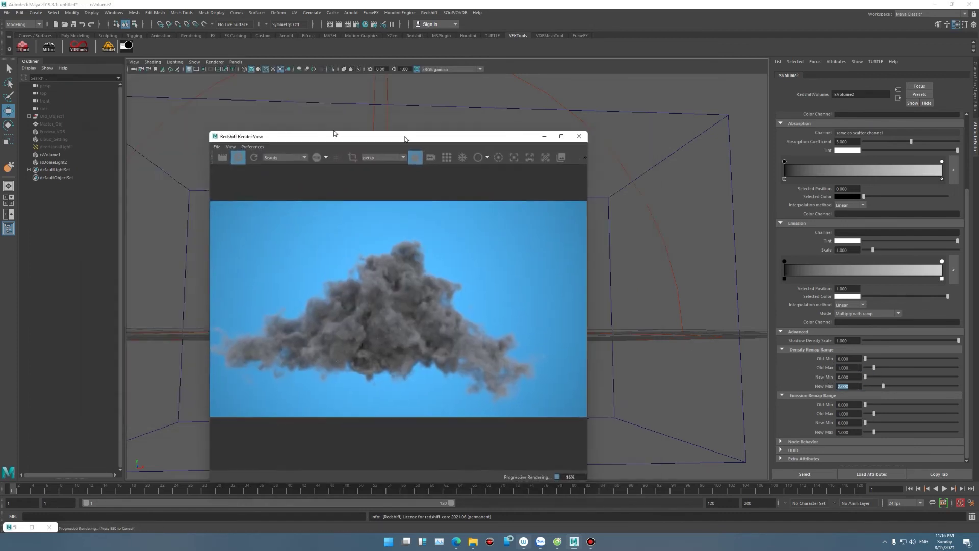
left_click_drag(319, 76, 310, 129)
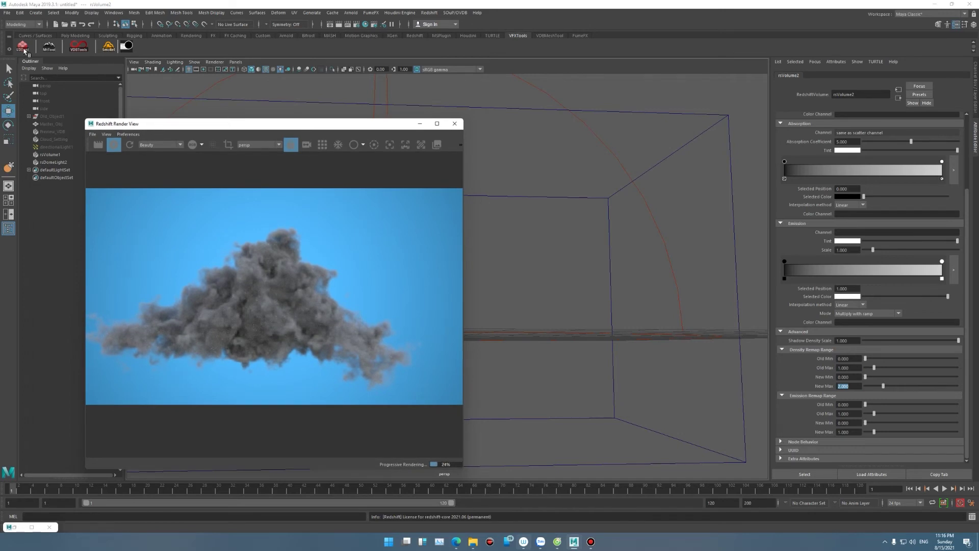
left_click(23, 46)
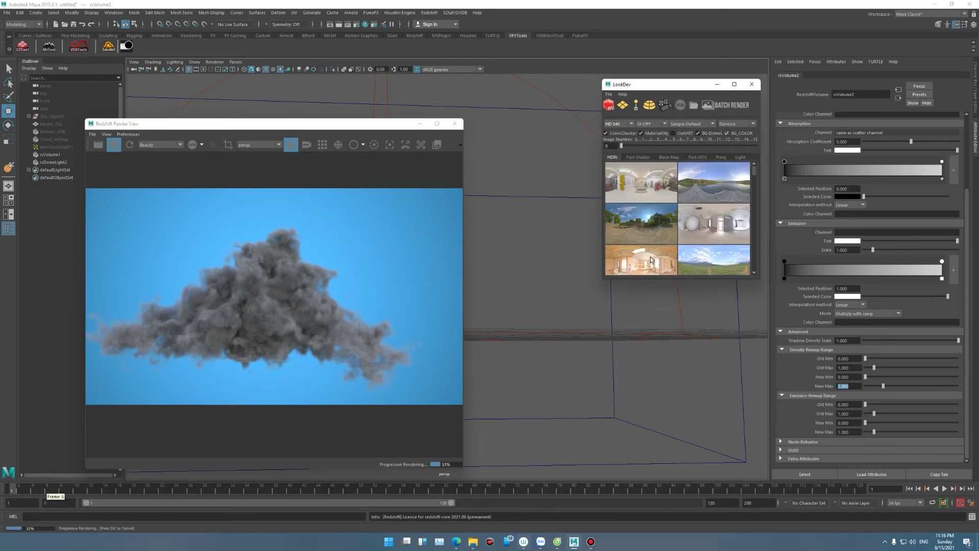
left_click(636, 105)
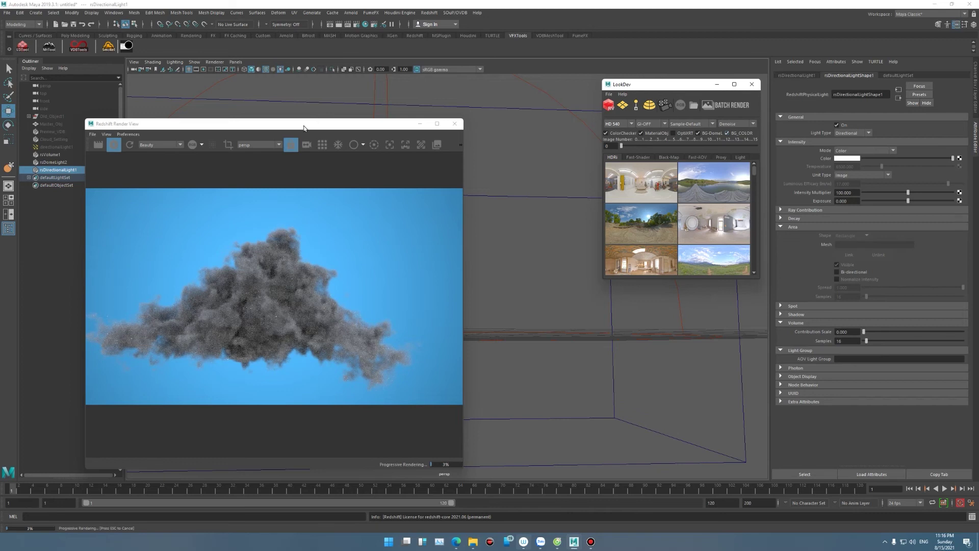
- Move the directional light up into the scene and rotate it toward the cloud
left_click_drag(319, 119, 209, 126)
middle_click_drag(390, 232, 508, 211)
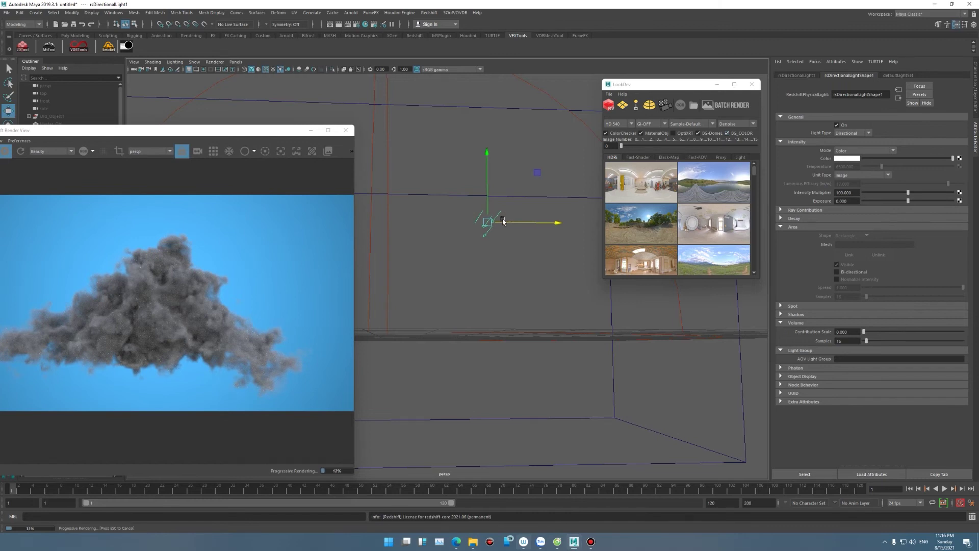
key("e")
mouse_move(535, 225)
left_mouse_down()
mouse_move(513, 253)
mouse_move(477, 175)
left_mouse_up()
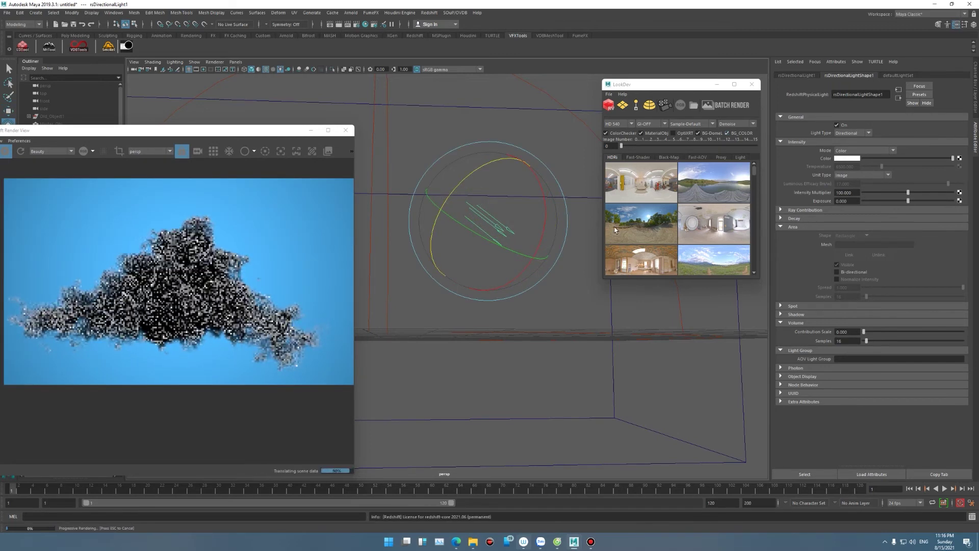
- Give the light Volume Contribution Scale 1 and Intensity Multiplier 5, after trying 10
left_click_drag(870, 332, 964, 333)
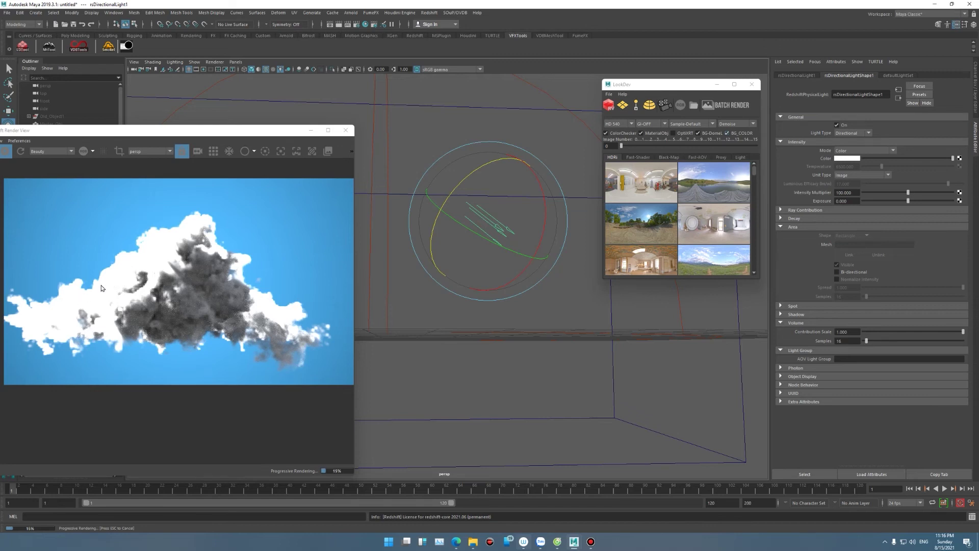
double_click(857, 192)
type("10")
key("Return")
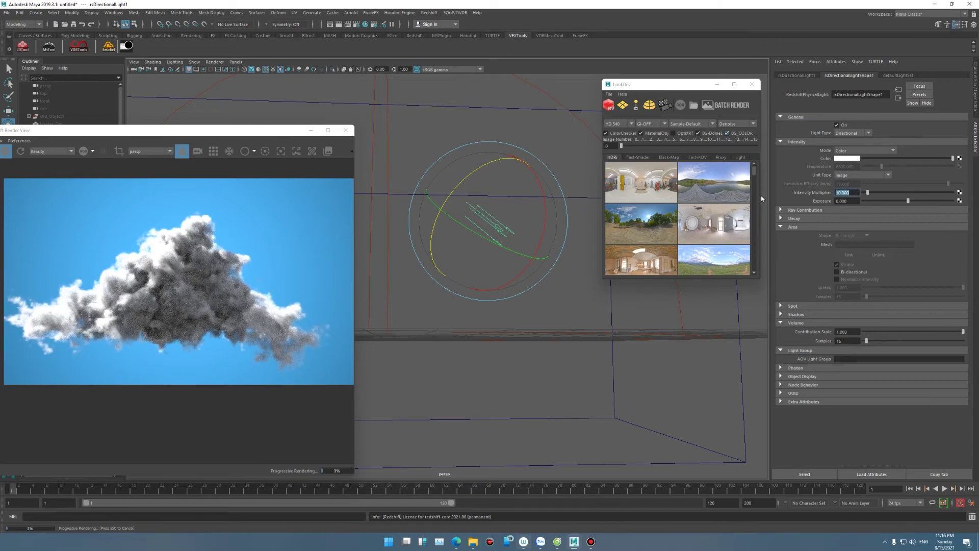
type("5")
key("Return")
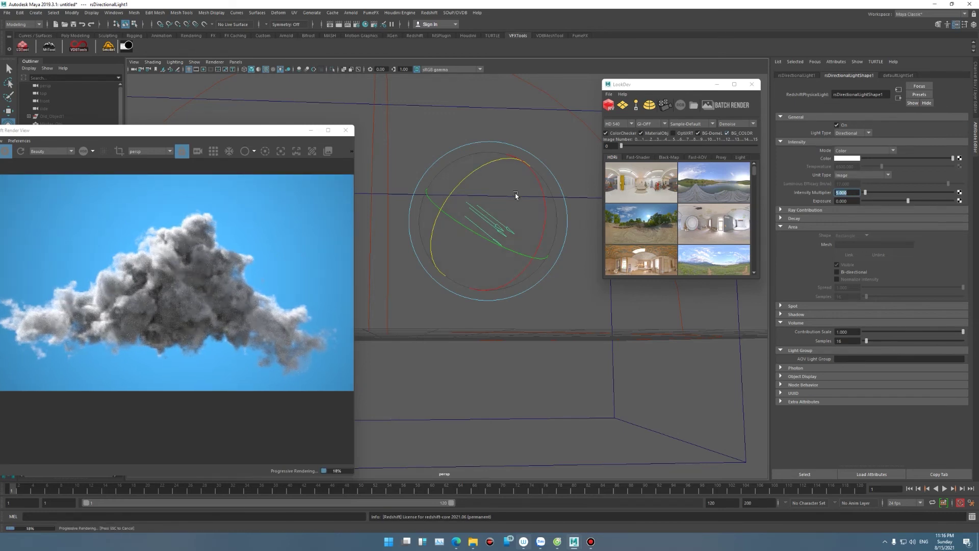
- Rotate the light to a new angle around the cloud and raise density remap Old Max
left_click_drag(516, 192, 479, 175)
left_click_drag(515, 256, 433, 251)
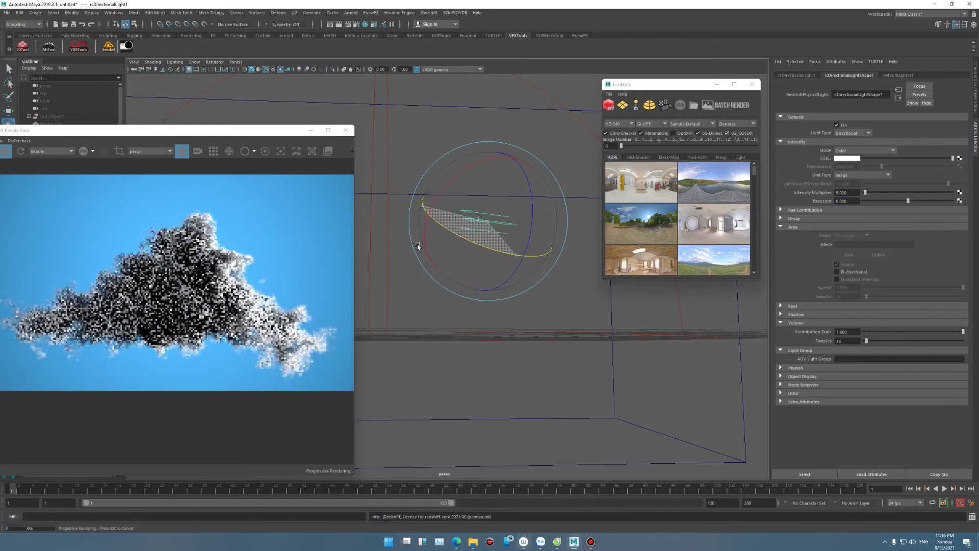
left_click_drag(418, 244, 430, 255)
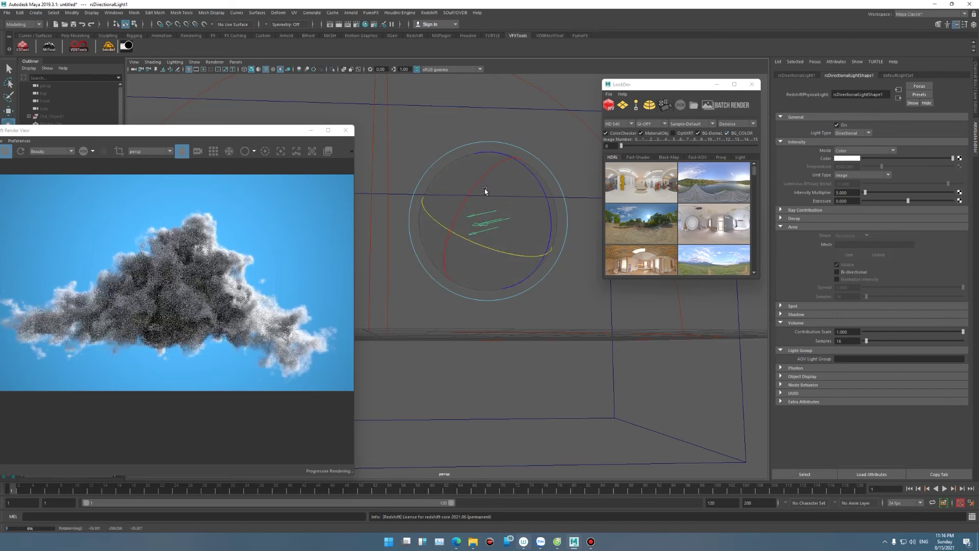
mouse_move(481, 177)
left_mouse_down()
mouse_move(456, 251)
mouse_move(537, 240)
mouse_move(440, 224)
left_mouse_up()
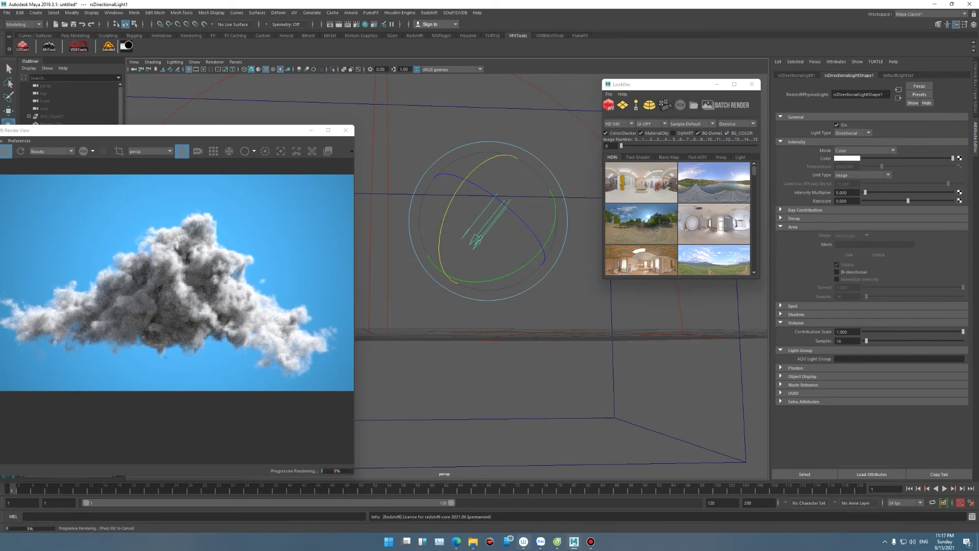
left_click_drag(885, 367, 898, 369)
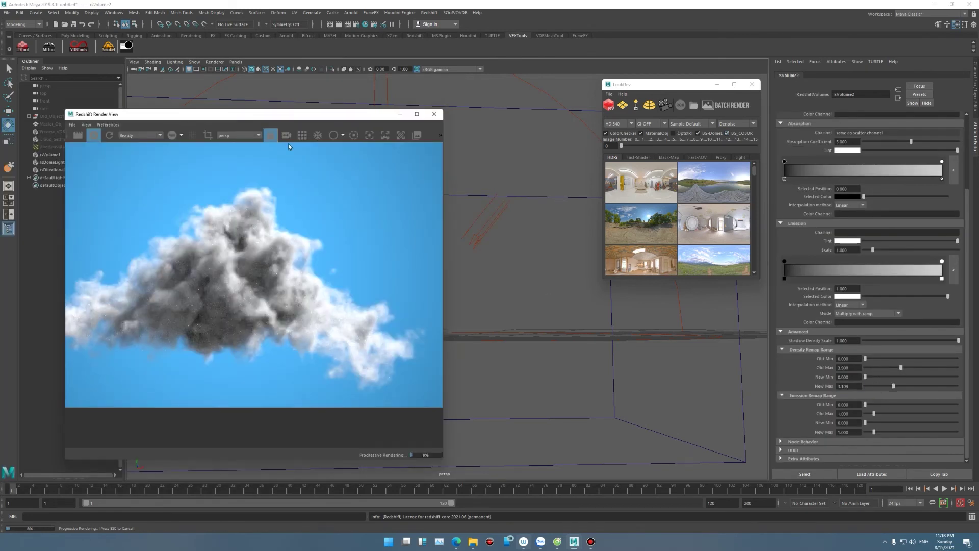
- Apply the Auto for rs3.0 sampling preset to the dome light in LookDev
left_click(51, 162)
left_click(692, 123)
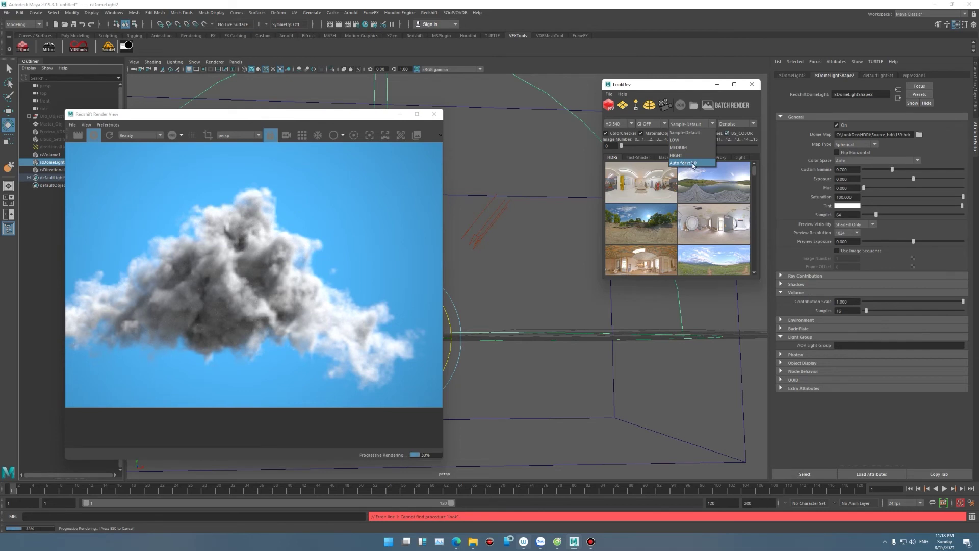
left_click(693, 163)
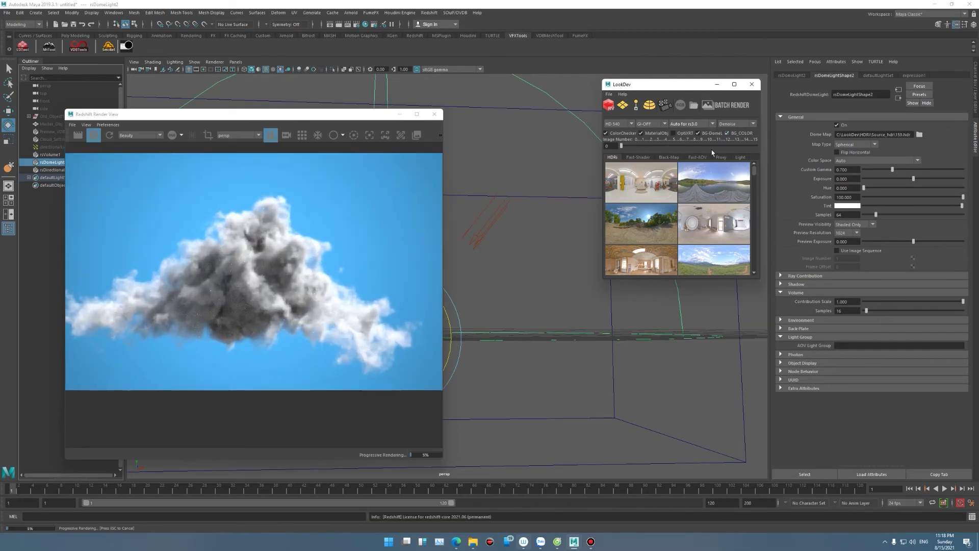
- Switch the preview to bucket rendering and set global illumination to BF + IPC
left_click(302, 134)
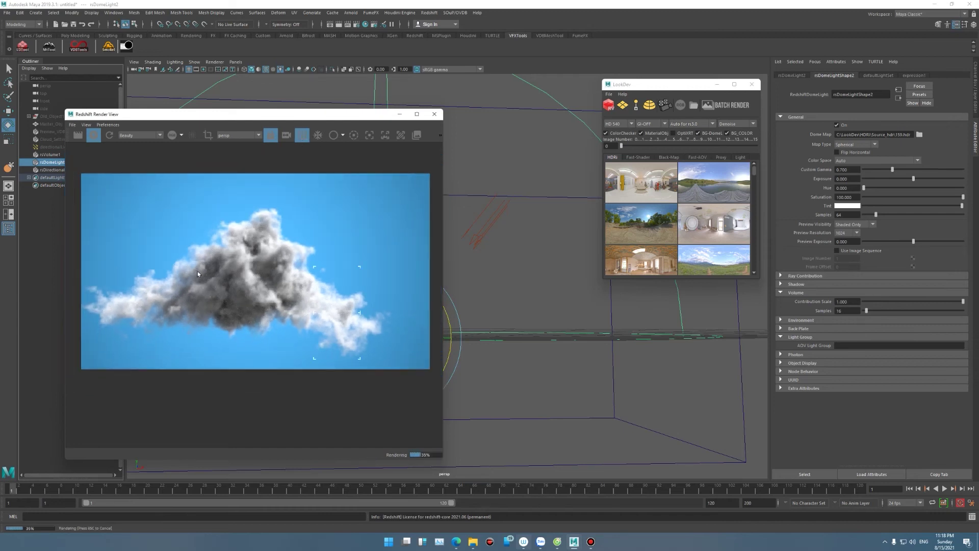
left_click(654, 125)
left_click(650, 148)
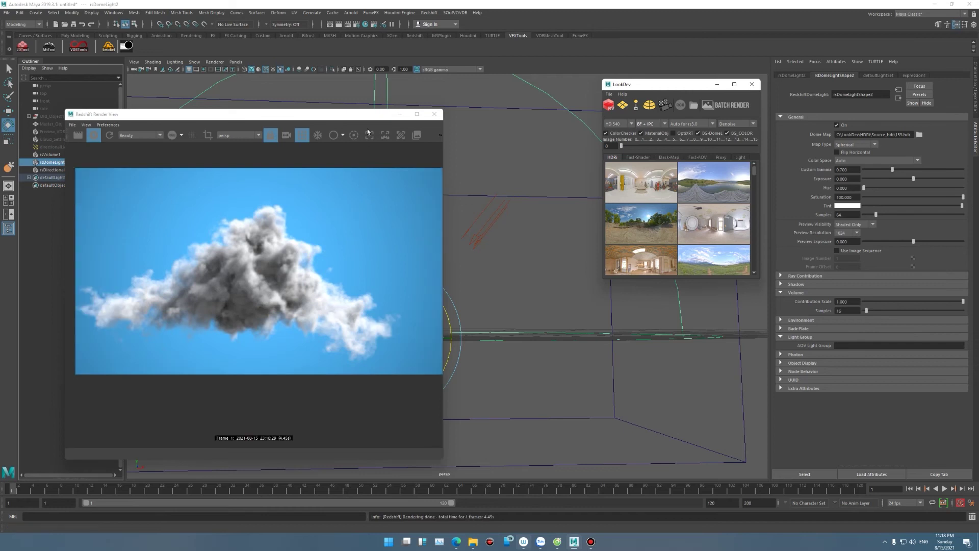
left_click_drag(654, 88, 643, 101)
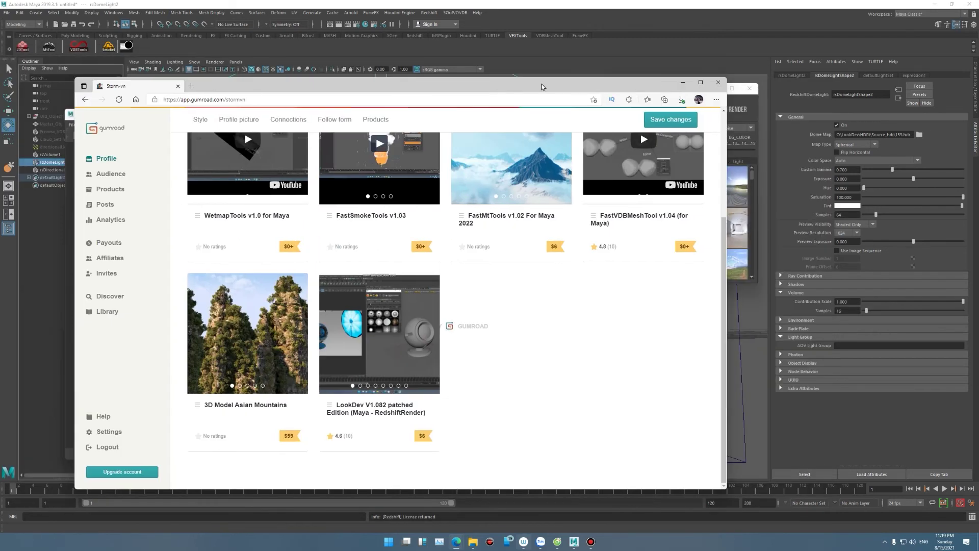
scroll(587, 307, "up", 5)
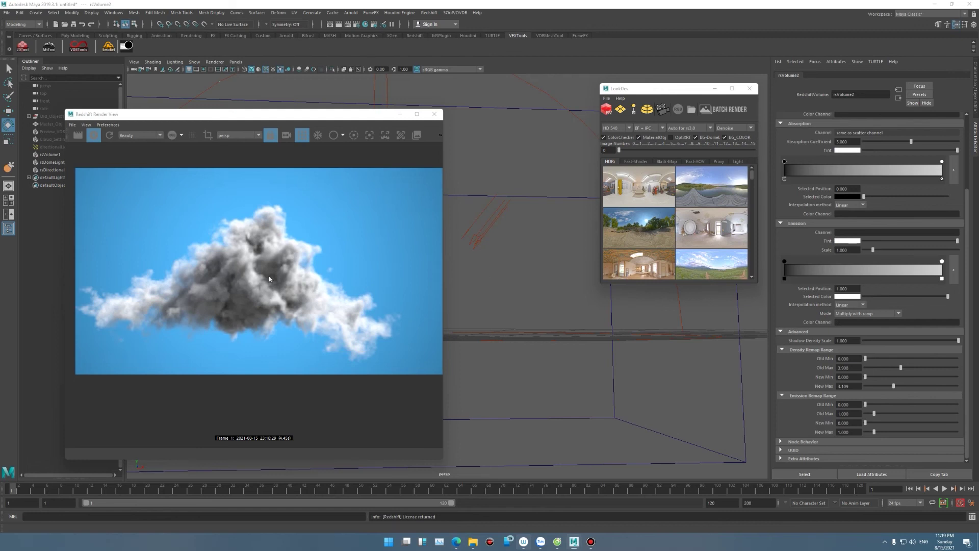
- Give rsVolume2's Absorption Tint a light blue with saturation about 0.128
scroll(269, 278, "up", 2)
scroll(257, 296, "down", 1)
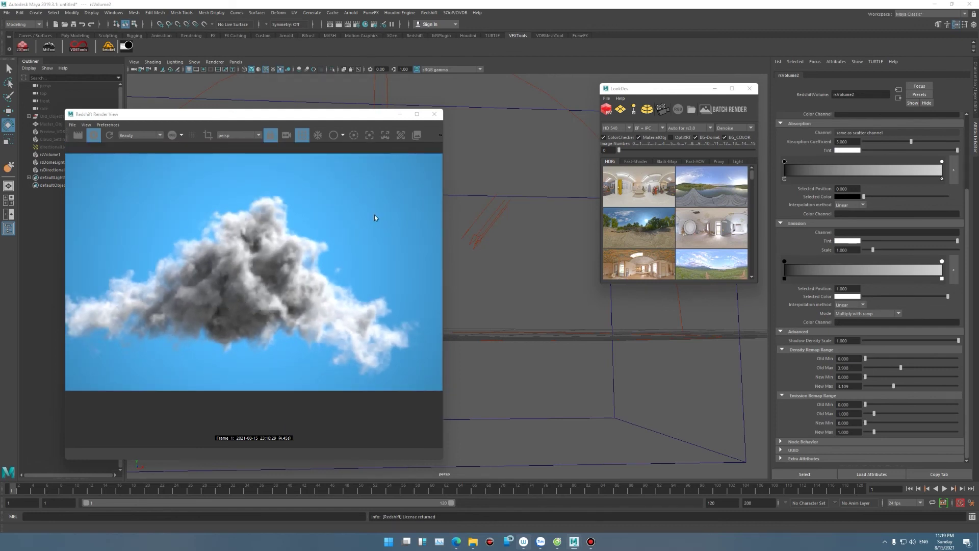
scroll(347, 217, "down", 1)
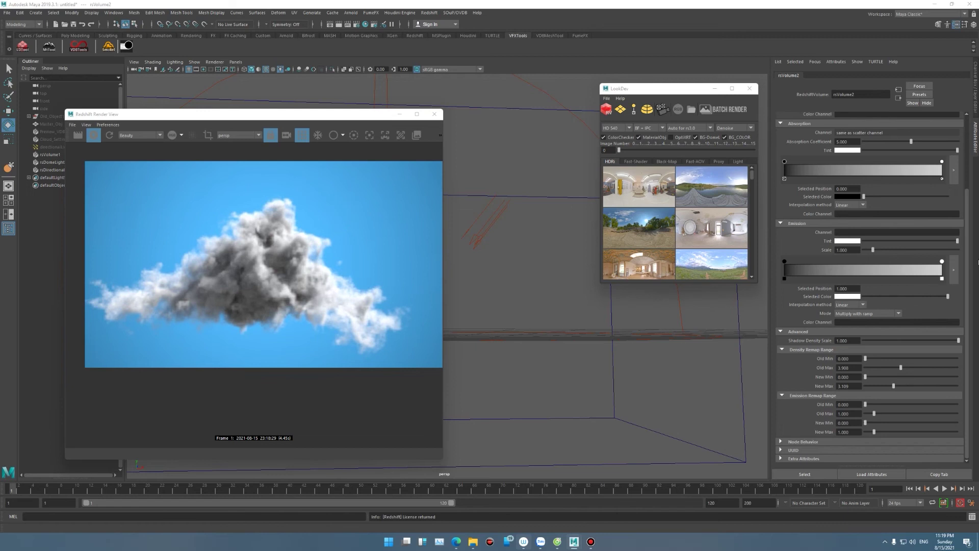
scroll(802, 246, "up", 4)
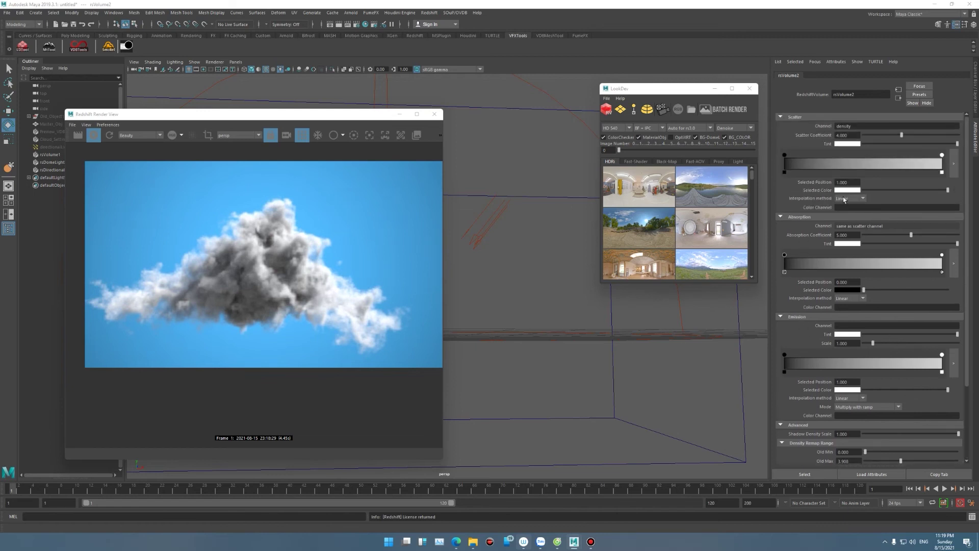
left_click(846, 244)
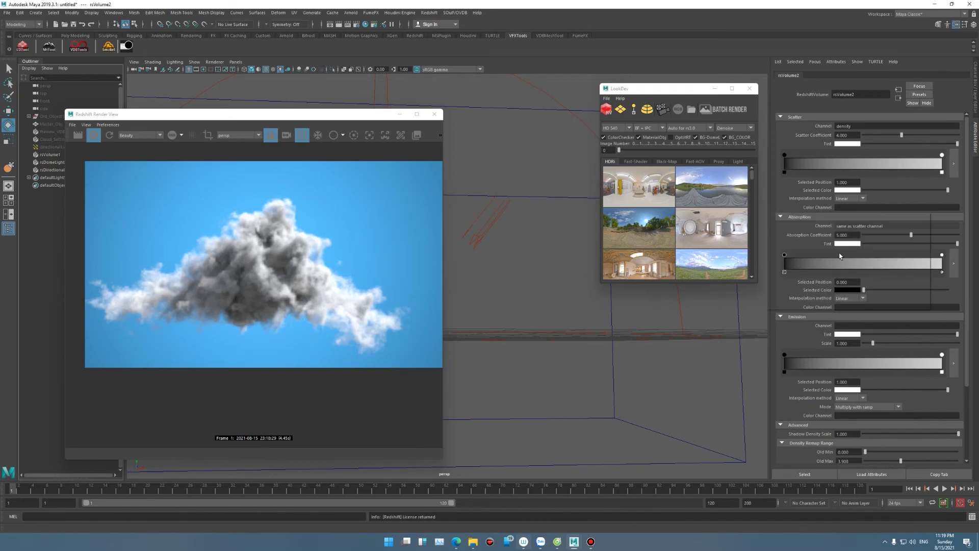
left_click(846, 244)
left_click(840, 288)
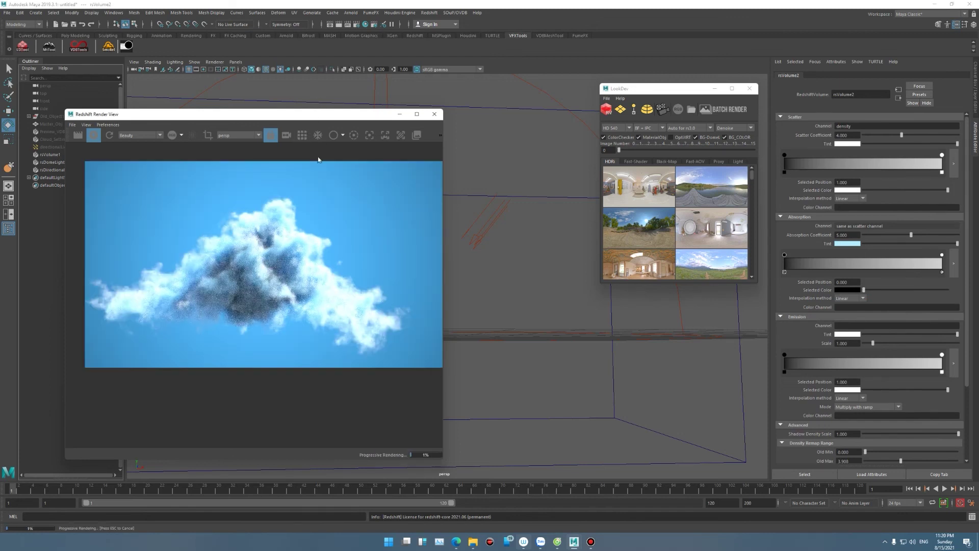
left_click(856, 245)
left_click(832, 274)
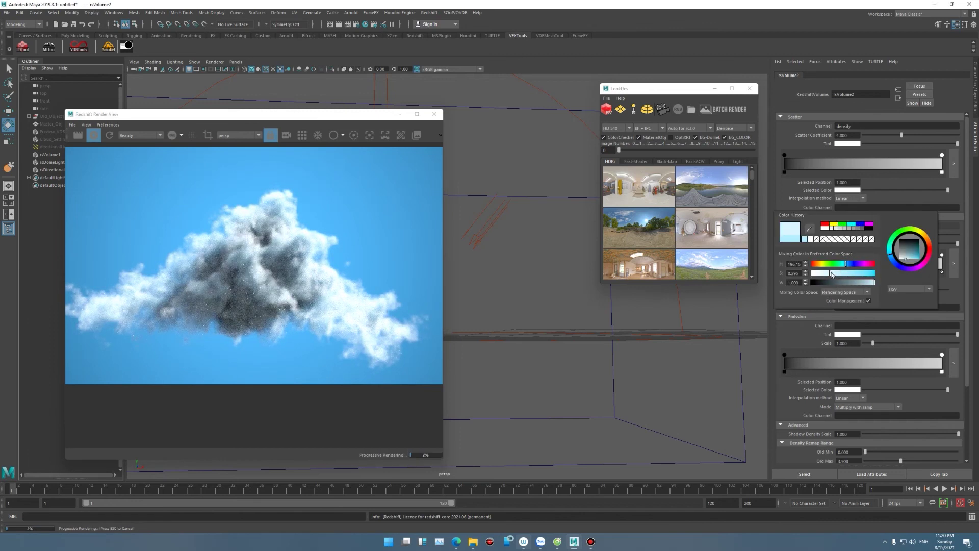
left_click_drag(831, 274, 821, 275)
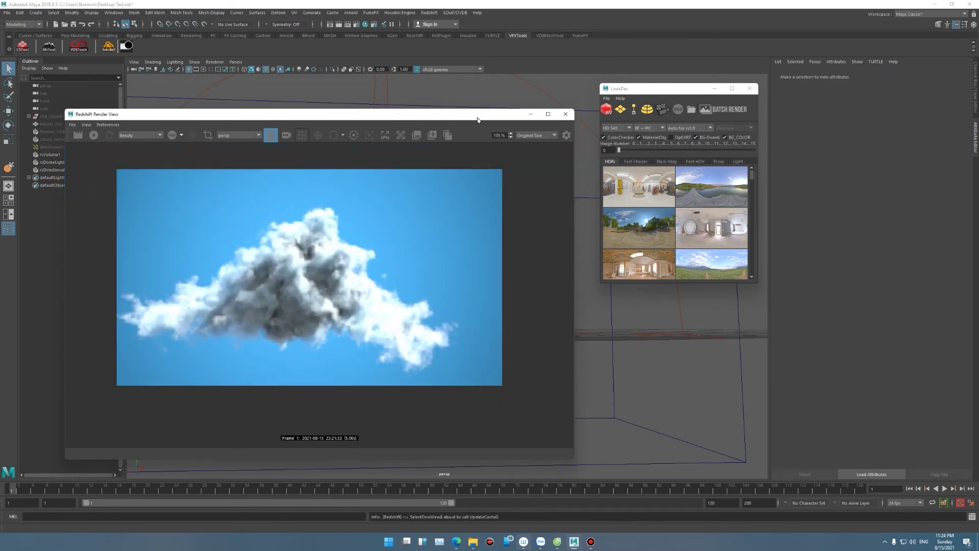
- Set the Render View's Color Management View to ACES 1.0 SDR-video
left_click_drag(478, 120, 483, 122)
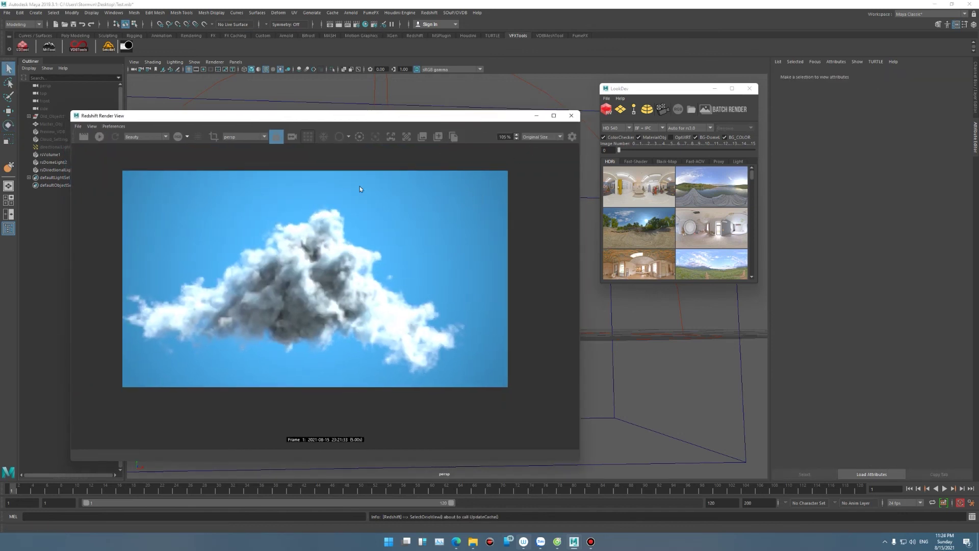
left_click(572, 136)
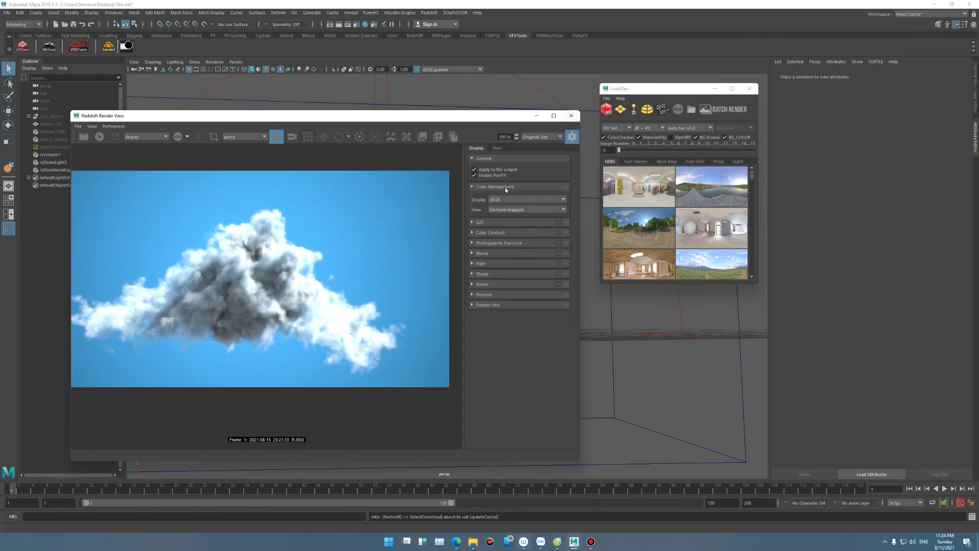
left_click(504, 211)
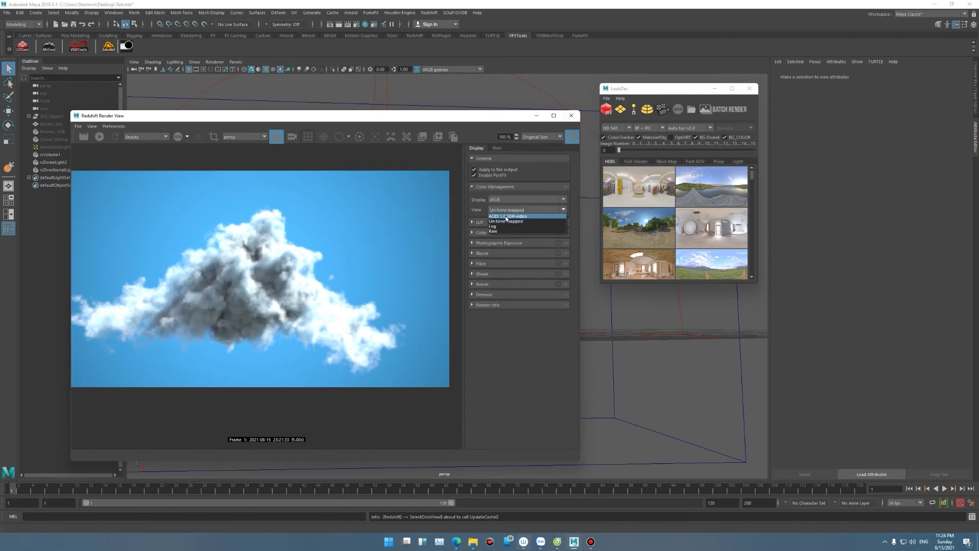
left_click(506, 218)
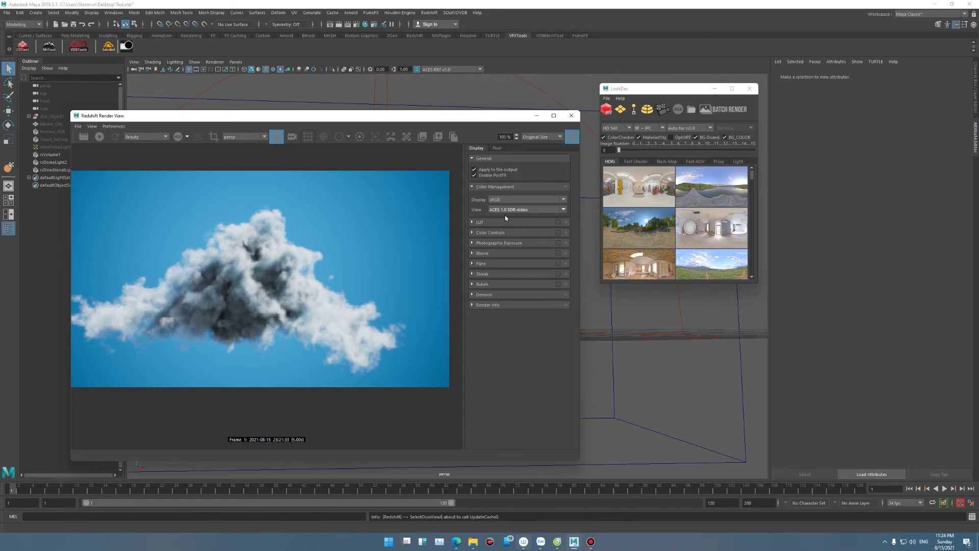
left_click(571, 137)
- Re-render the cloud and shrink the Render View window
scroll(362, 265, "up", 2)
scroll(365, 282, "down", 3)
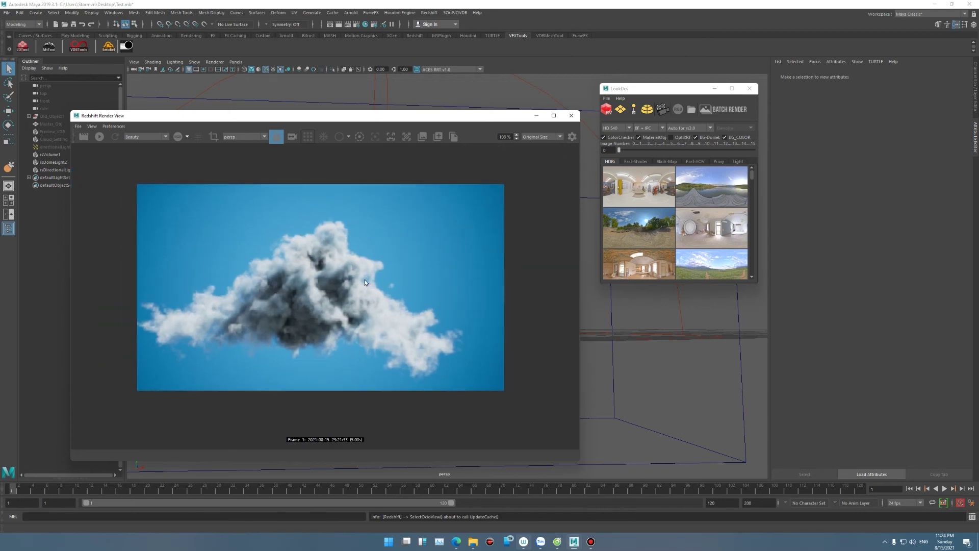
left_click(99, 136)
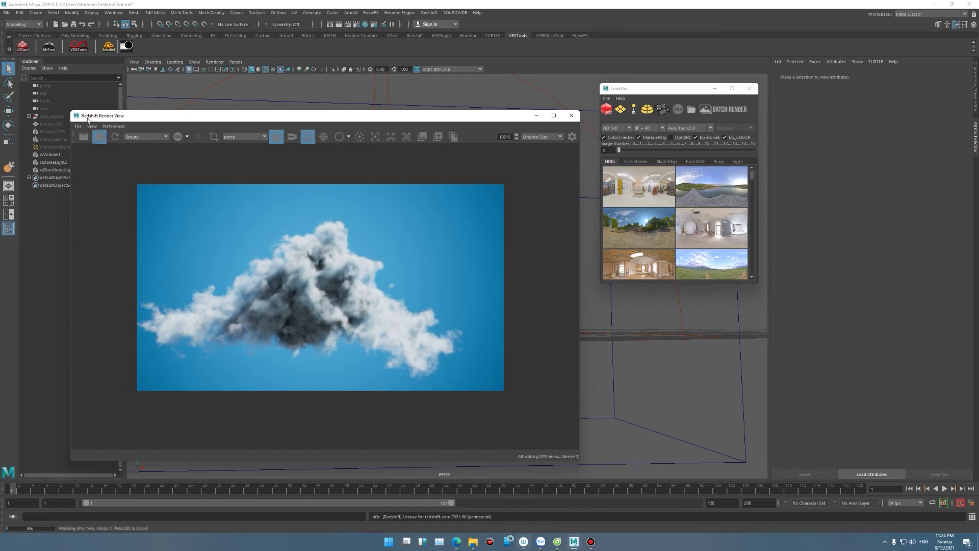
left_click_drag(68, 110, 194, 125)
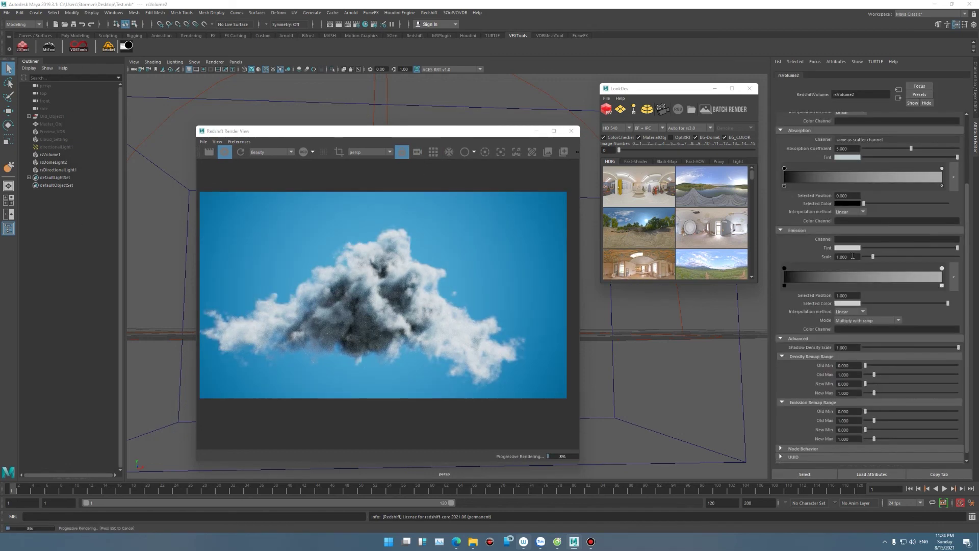
- Try rsVolume absorption coefficient 3 and scatter coefficient values 4, 3, then 4
scroll(823, 251, "up", 4)
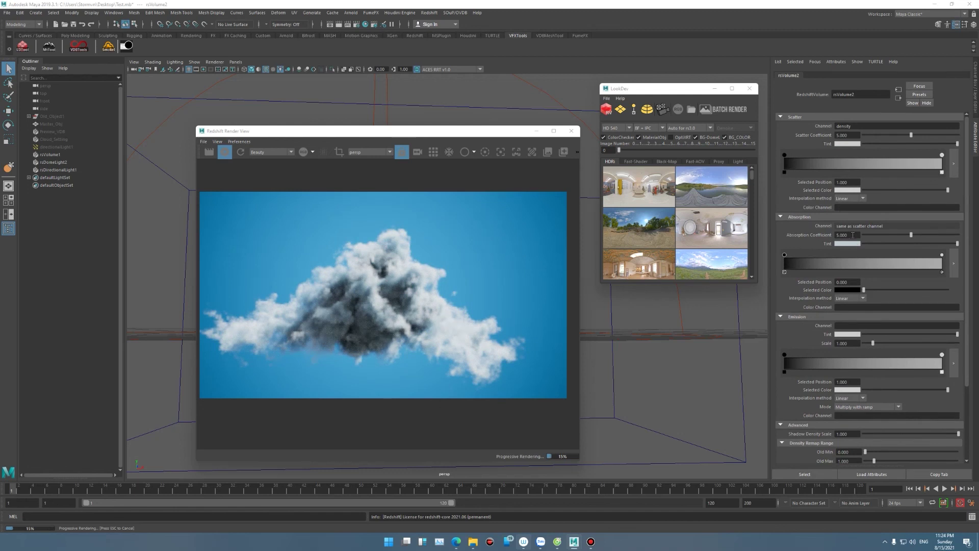
left_click(845, 235)
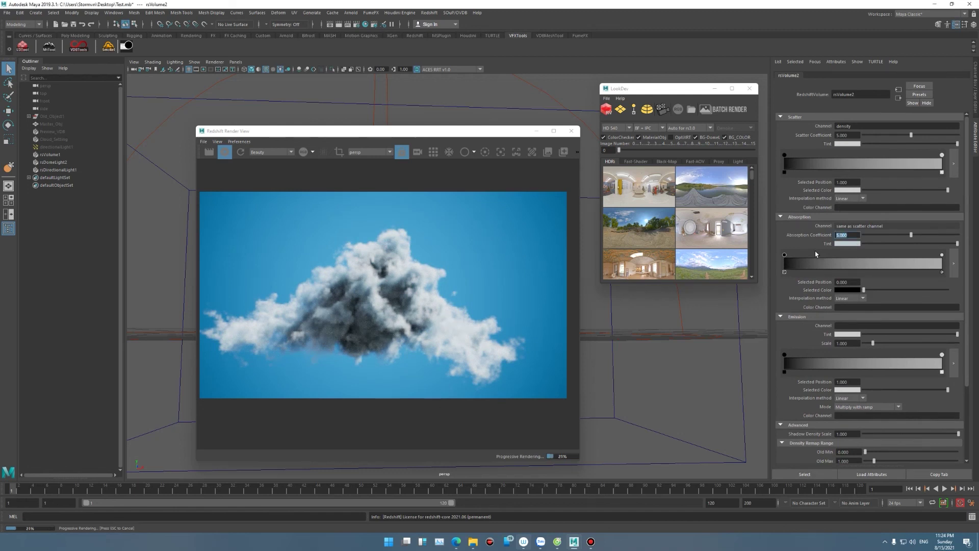
type("3")
key("Return")
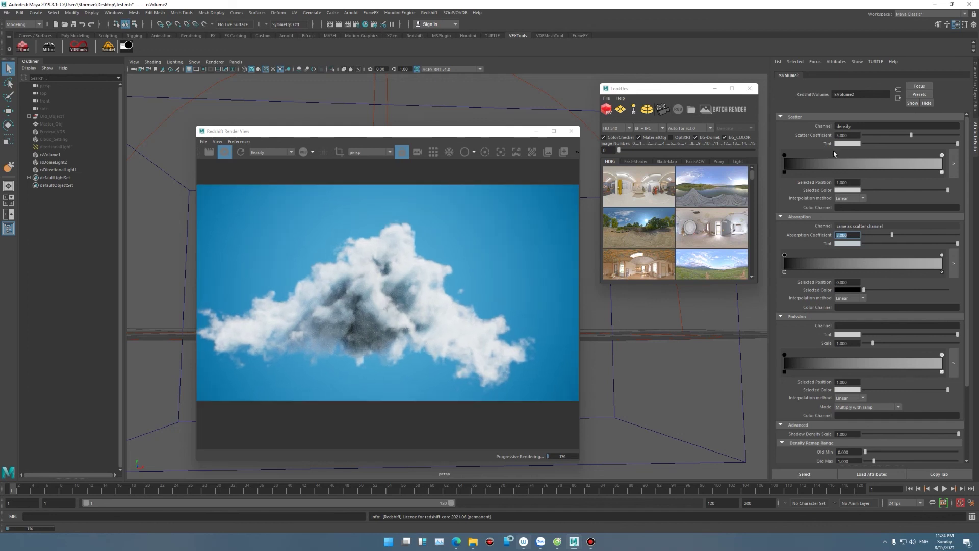
double_click(856, 136)
type("4")
key("Return")
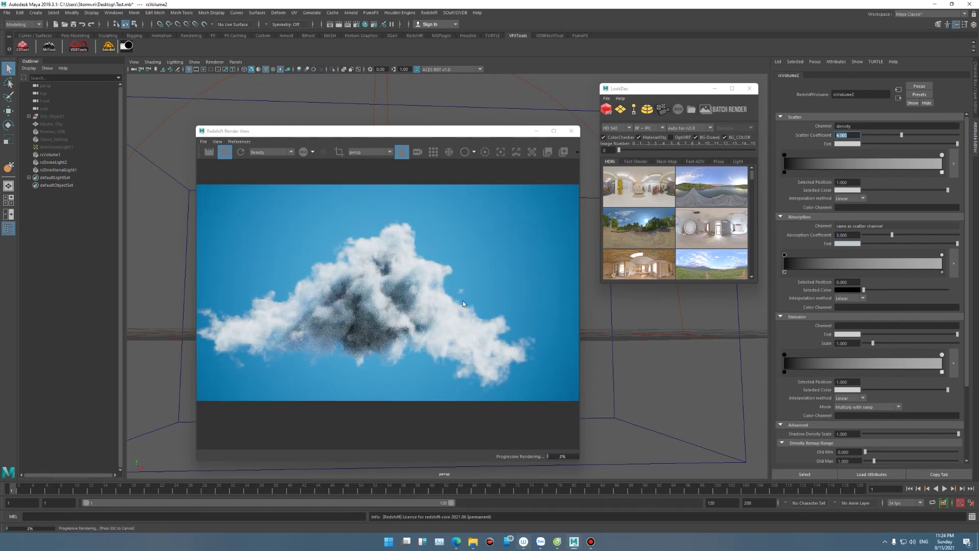
type("3")
key("Return")
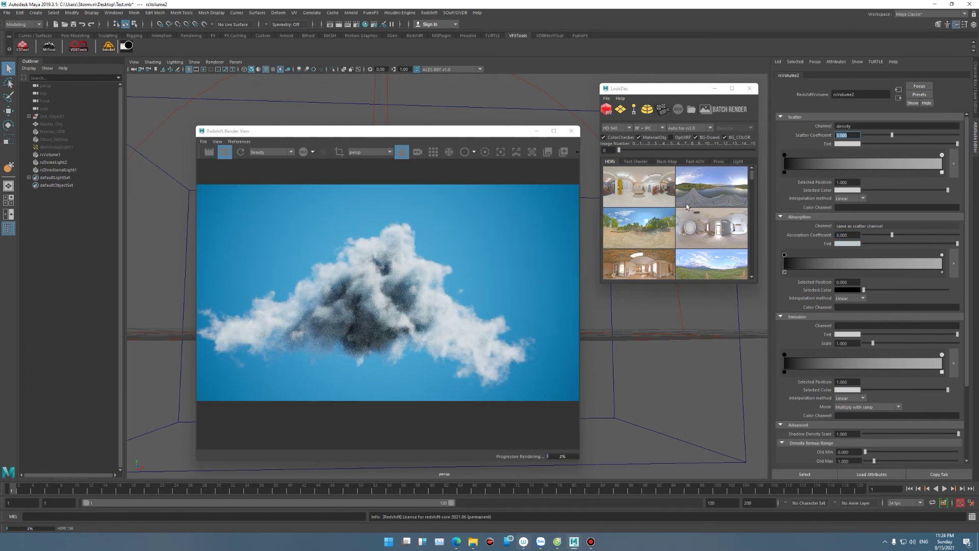
type("4")
key("Return")
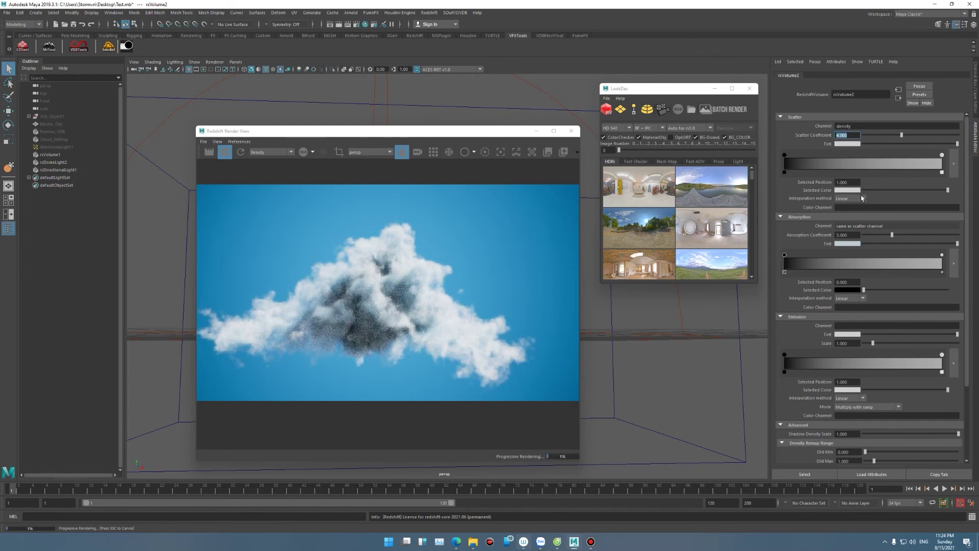
- Set absorption coefficient 2, scatter coefficient 3 and density remap Old Max 2
double_click(851, 235)
type("2")
key("Return")
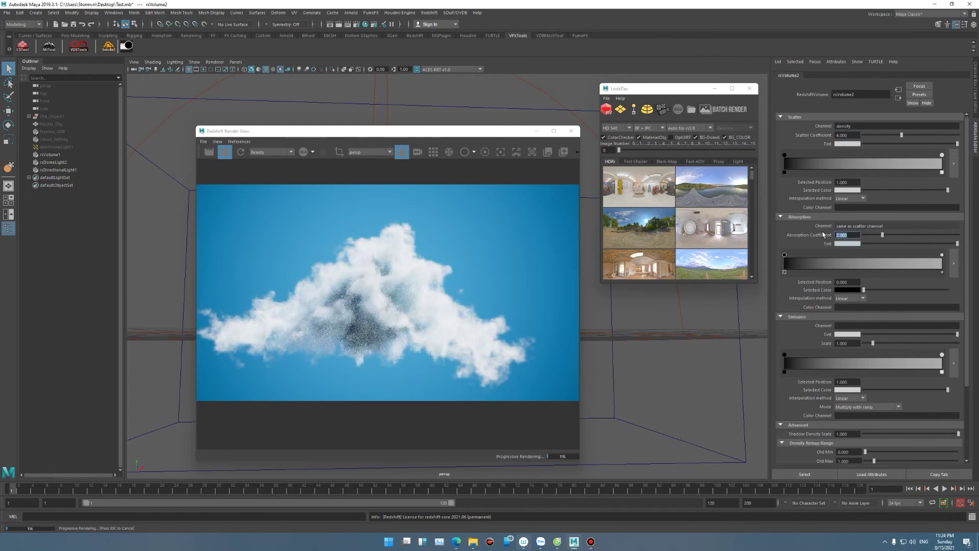
double_click(853, 135)
type("3")
key("Return")
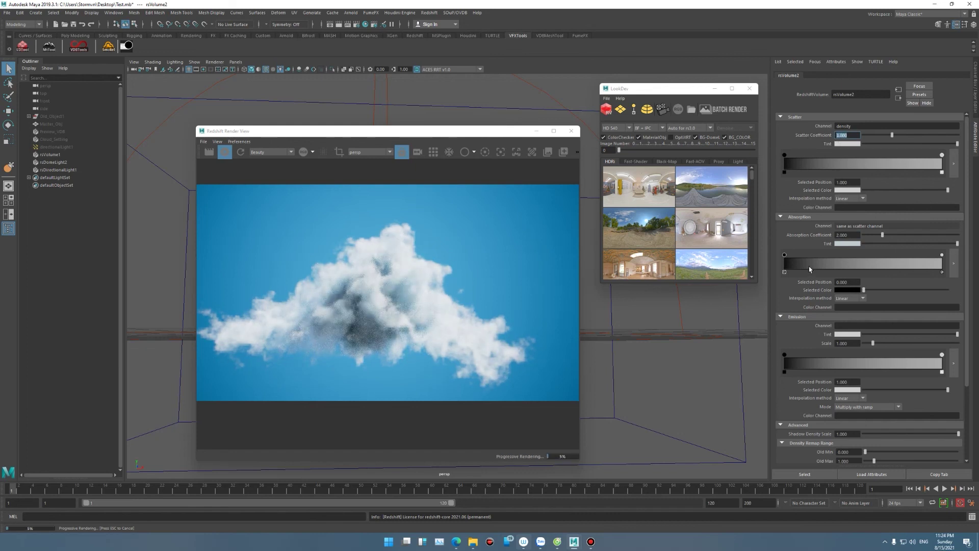
scroll(809, 267, "down", 3)
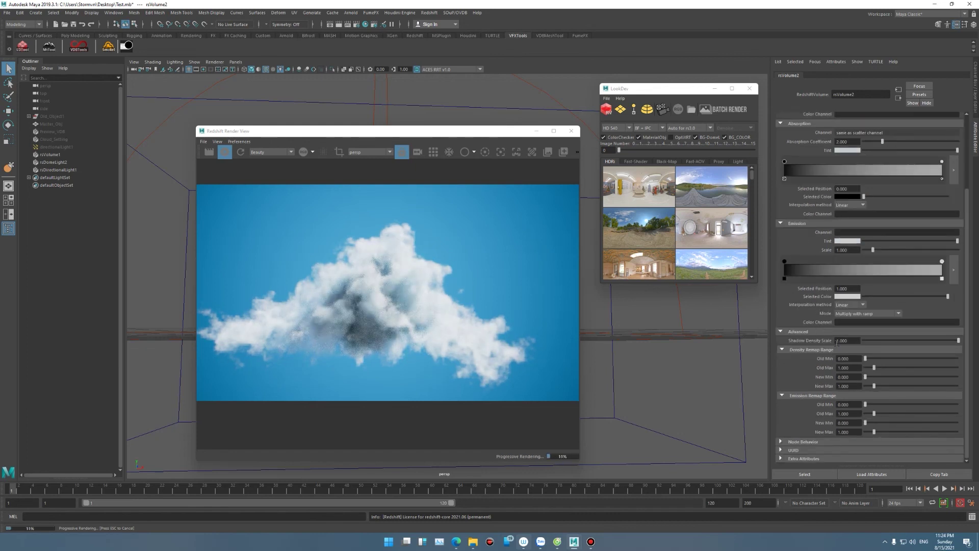
left_click_drag(854, 367, 817, 367)
type("2.000")
key("Return")
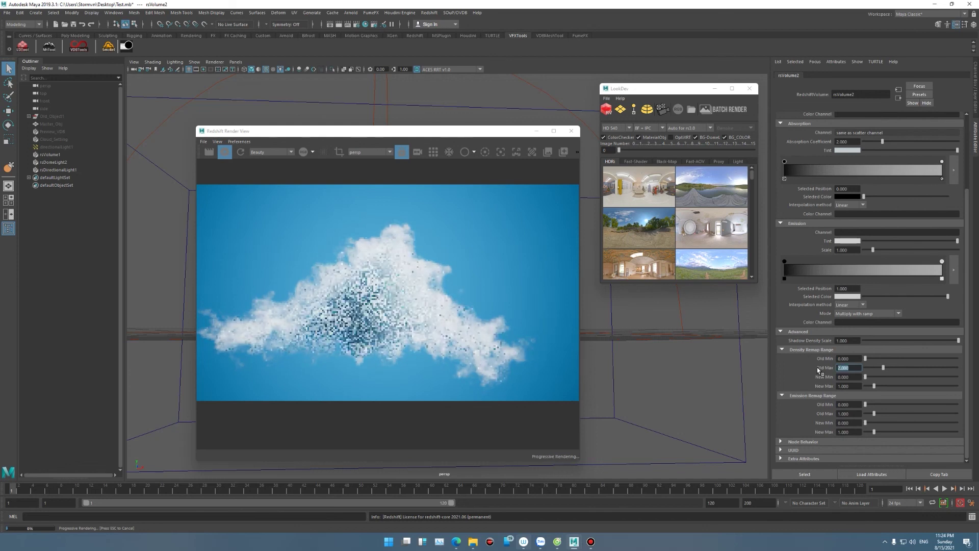
- Raise the absorption coefficient to 2.5 and re-render the cloud in Redshift
scroll(375, 322, "up", 1)
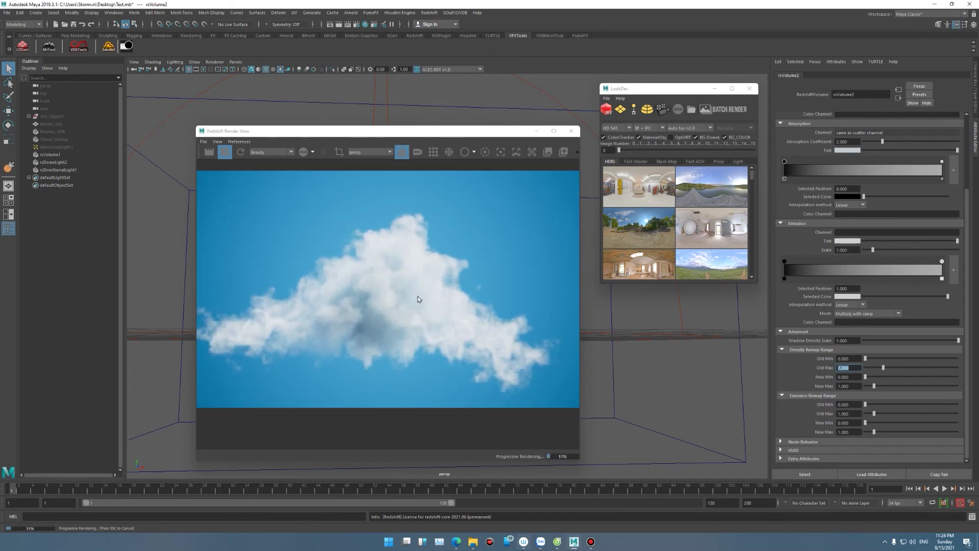
scroll(862, 153, "up", 3)
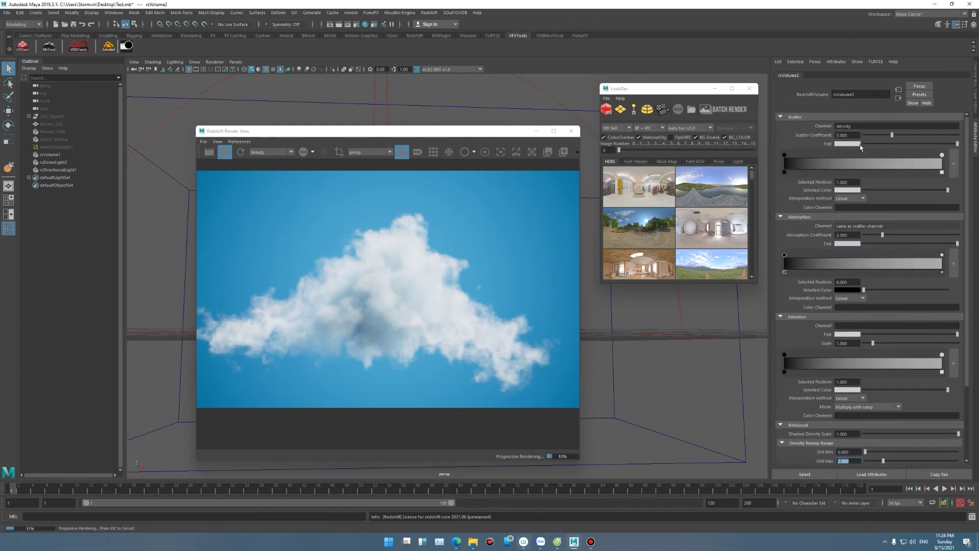
double_click(843, 234)
type("2.5")
key("Return")
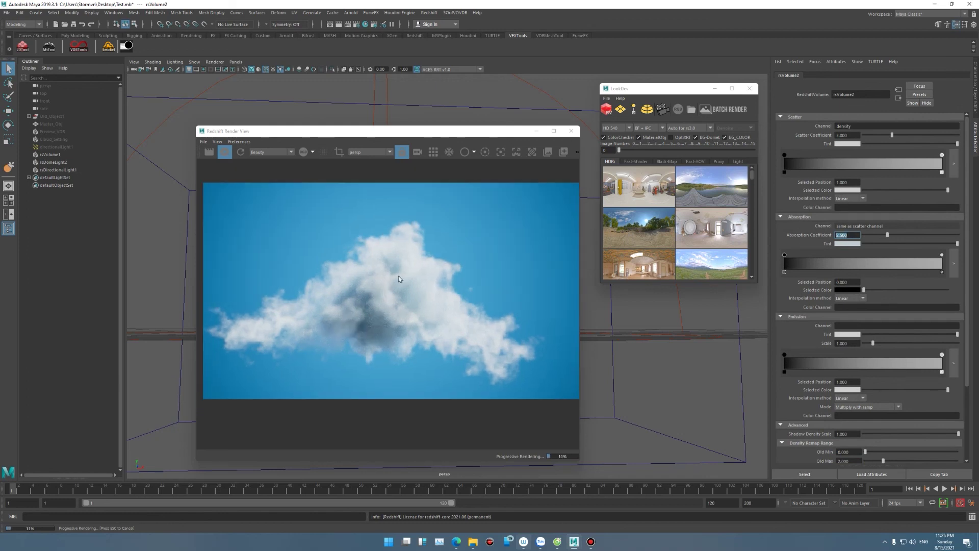
left_click(433, 152)
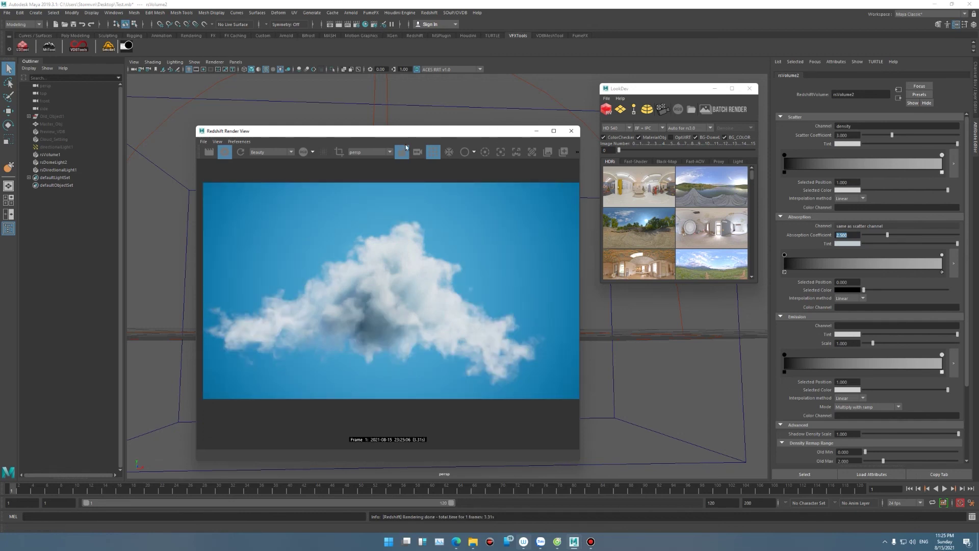
- Minimise the LookDev window and move the Redshift Render View into place
left_click_drag(719, 89, 643, 130)
left_click(638, 130)
mouse_move(437, 133)
left_mouse_down()
mouse_move(657, 105)
mouse_move(637, 87)
left_mouse_up()
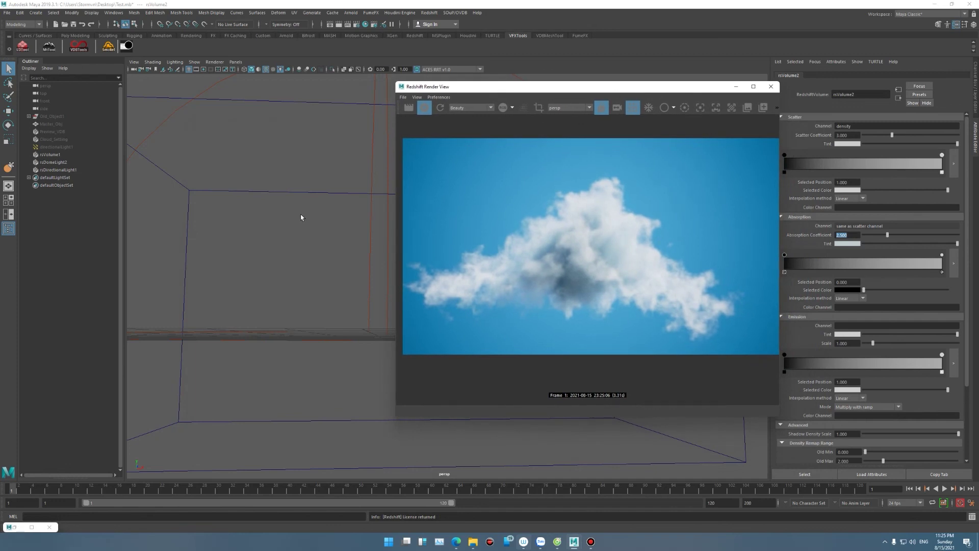
left_click_drag(553, 95, 541, 98)
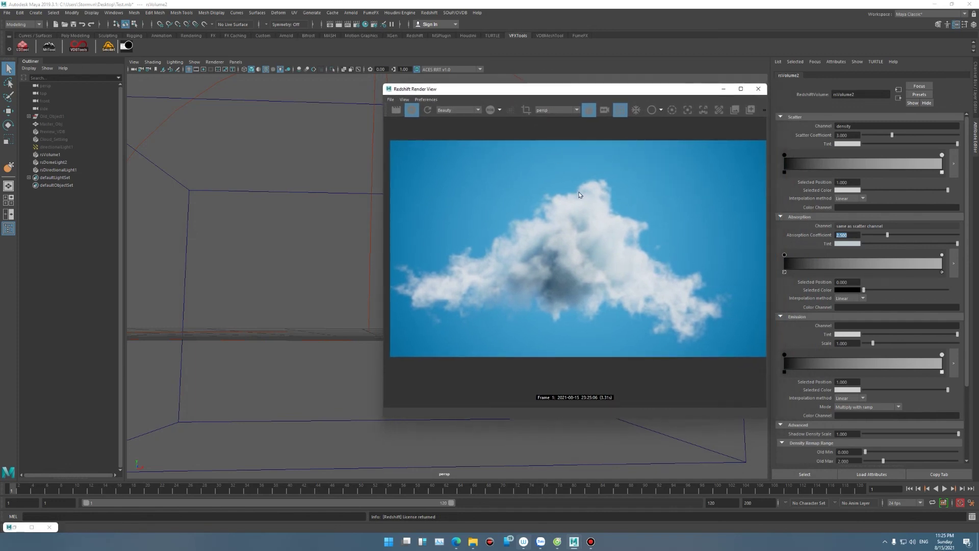
- Start Redshift IPR on the cloud and centre the Render View window
scroll(582, 195, "down", 1)
scroll(598, 184, "up", 1)
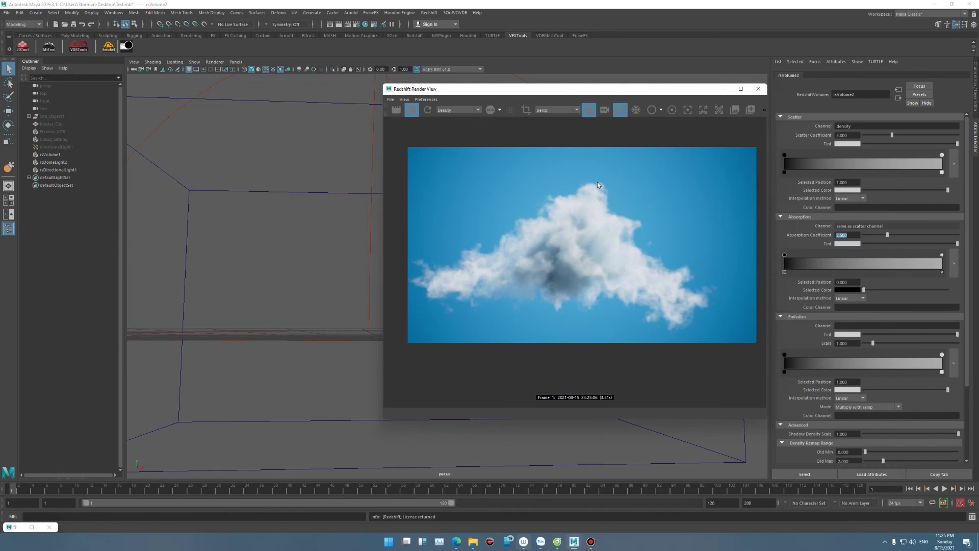
left_click(417, 112)
left_click_drag(512, 92, 460, 105)
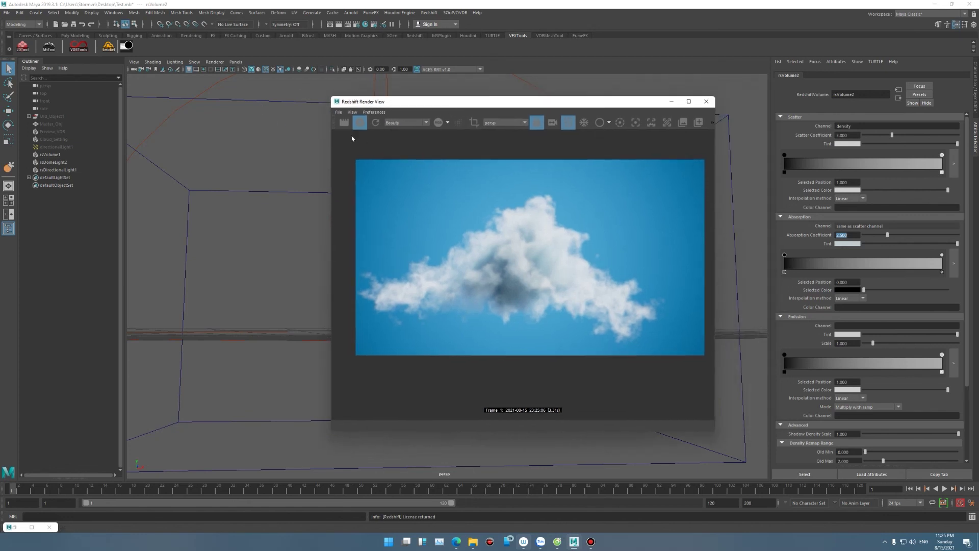